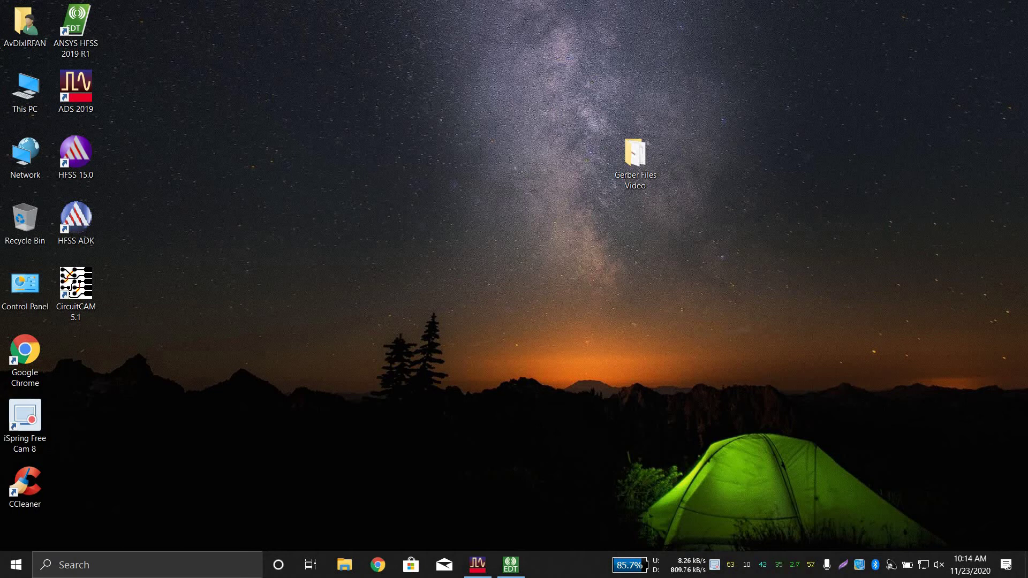
# Open the Gerber Files Video folder full-screen, then bring the Project5 HFSS window forward.
pyautogui.doubleClick(641, 189)
pyautogui.click(842, 98)
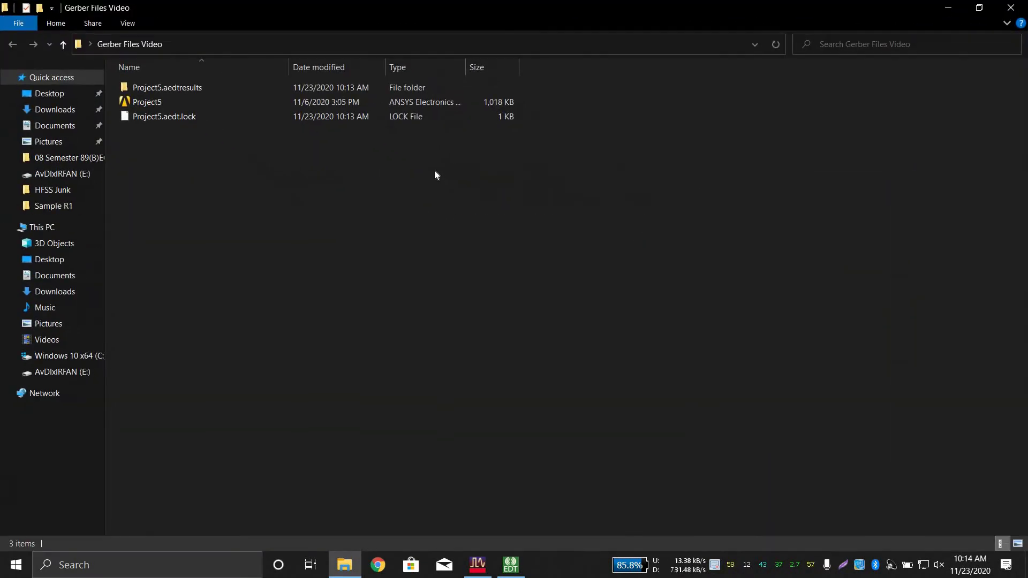
pyautogui.click(525, 563)
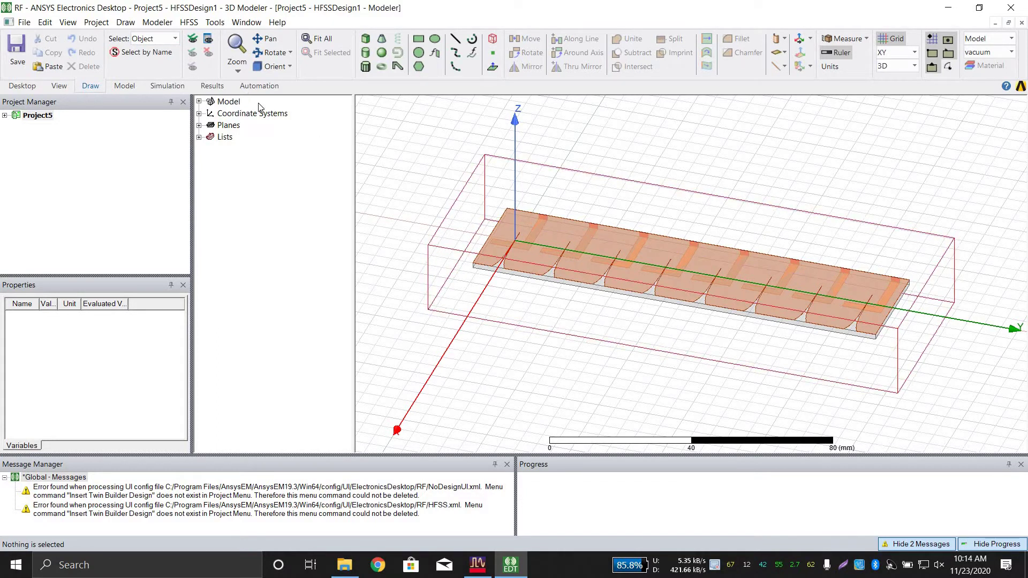
# Glance at ADS, return to the HFSS model and select the air box around the antenna.
pyautogui.click(667, 193)
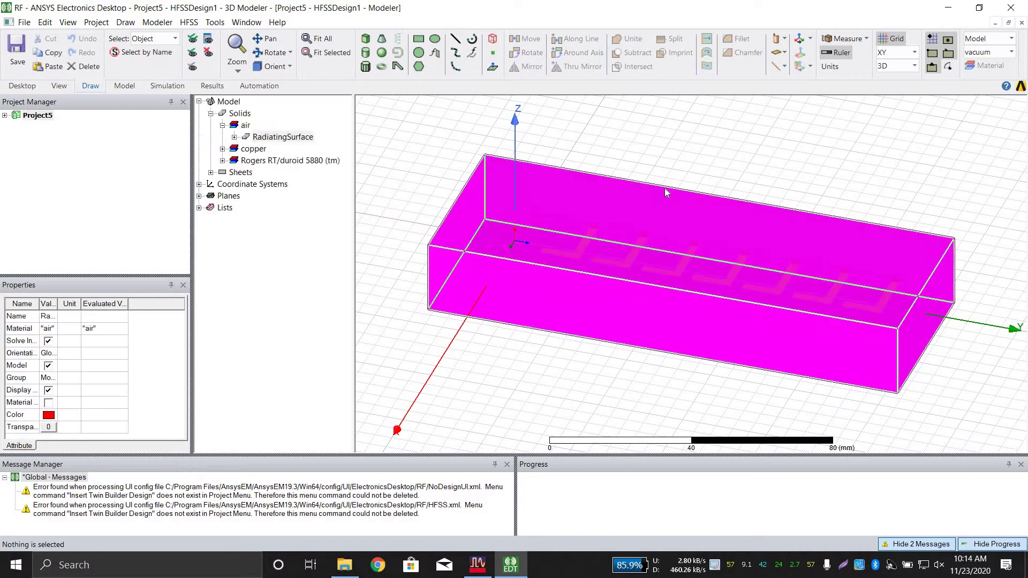
pyautogui.click(479, 566)
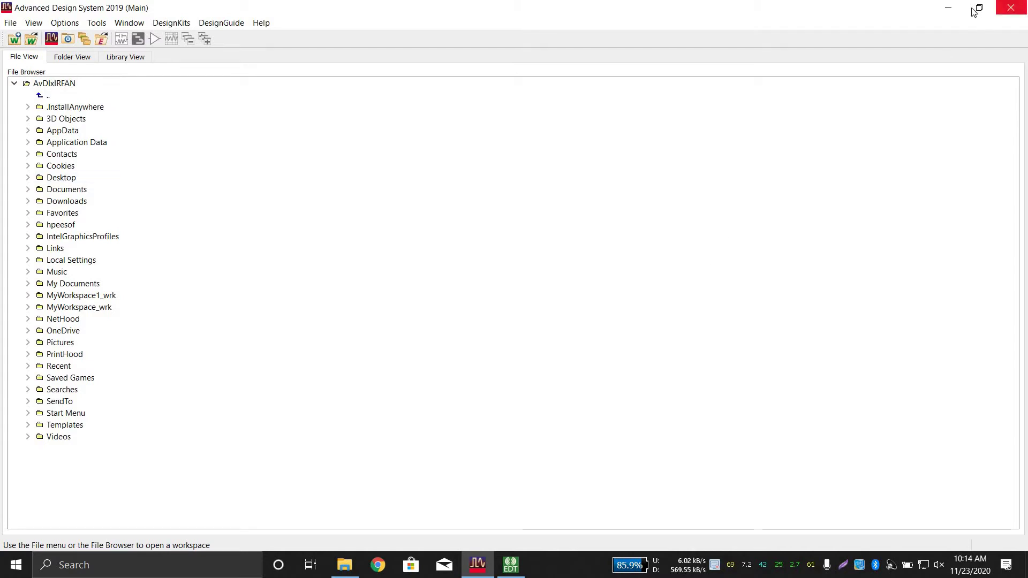
pyautogui.click(939, 13)
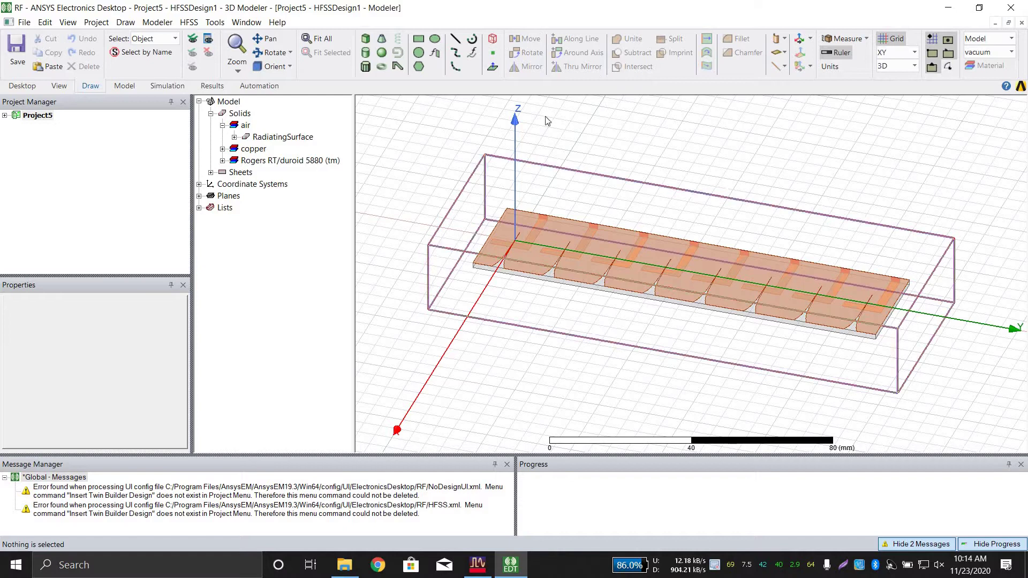
pyautogui.click(290, 67)
pyautogui.click(616, 170)
pyautogui.click(682, 196)
pyautogui.click(857, 189)
pyautogui.click(749, 225)
# Delete the air box and expand the copper and Rogers RT/duroid 5880 groups in the model tree.
pyautogui.press('Delete')
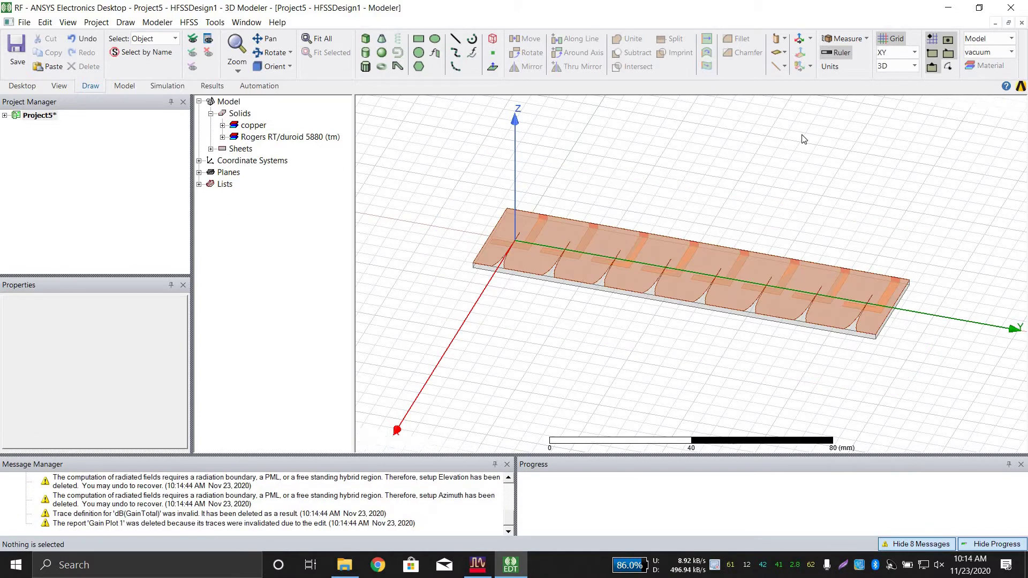
pyautogui.click(256, 125)
pyautogui.click(263, 137)
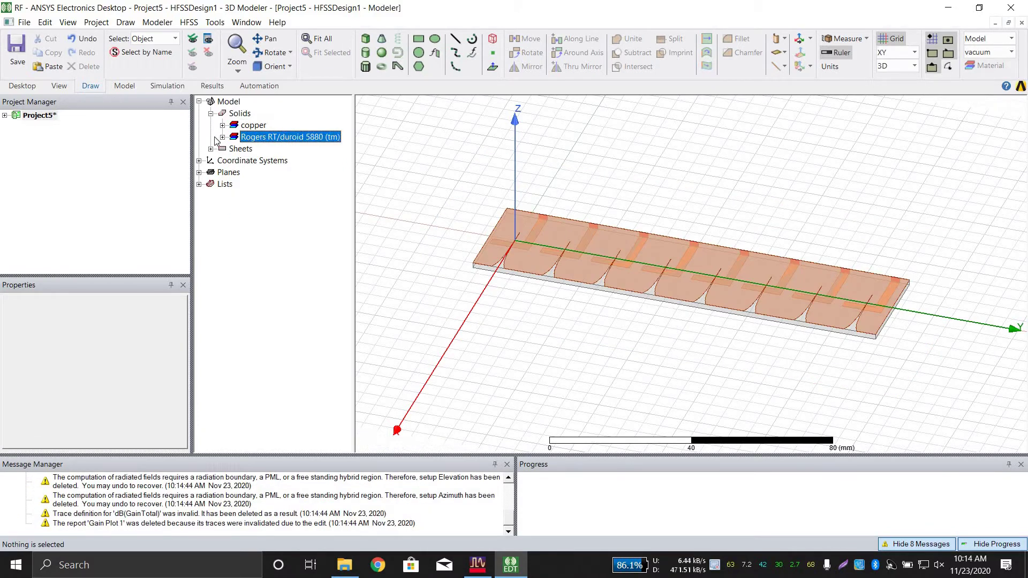
pyautogui.click(222, 137)
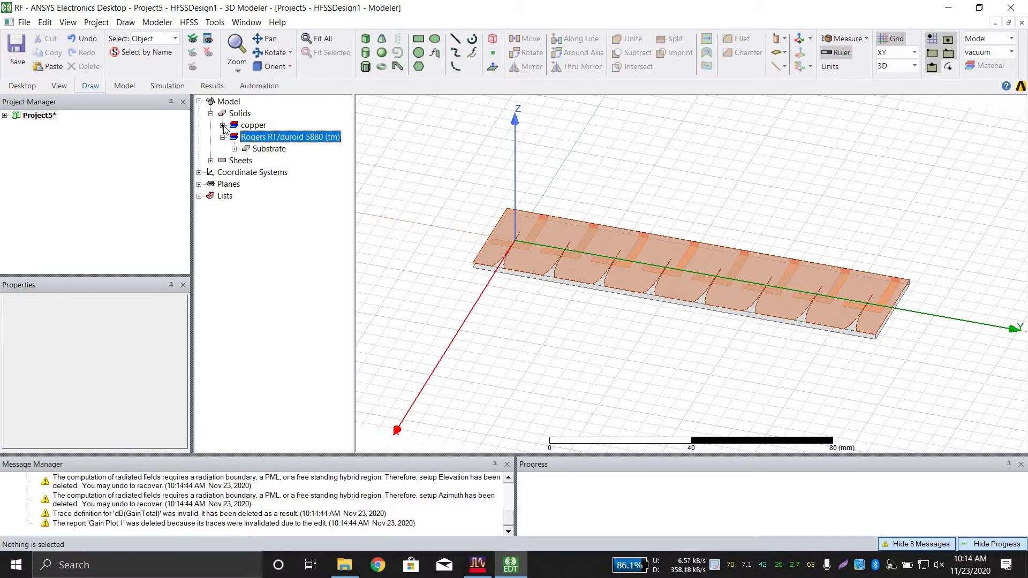
pyautogui.click(222, 126)
# Select the eight bottom traces, BottomLayer through BottomLayer_7.
pyautogui.click(276, 137)
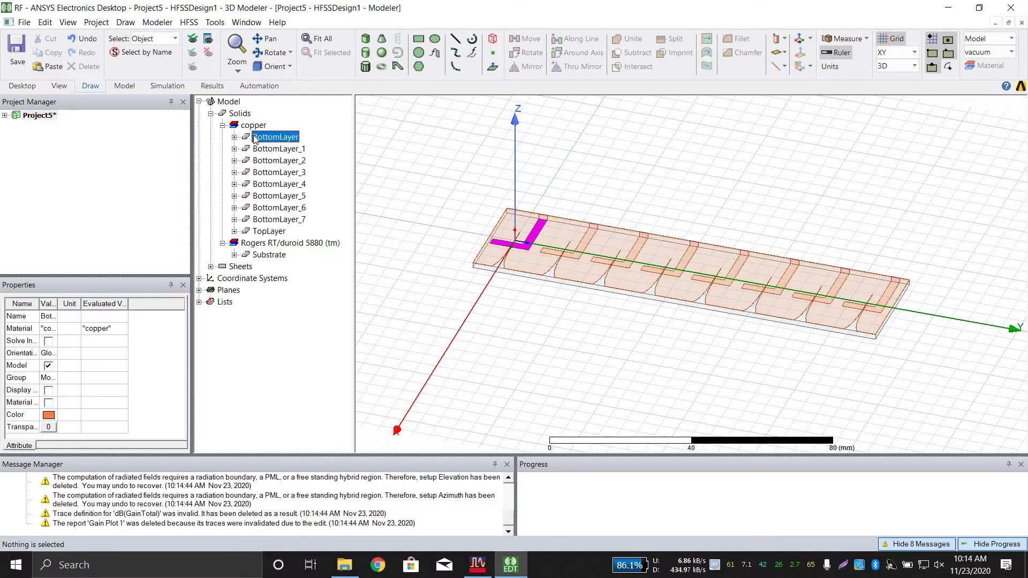
pyautogui.keyDown('ctrl'); pyautogui.click(289, 149); pyautogui.keyUp('ctrl')
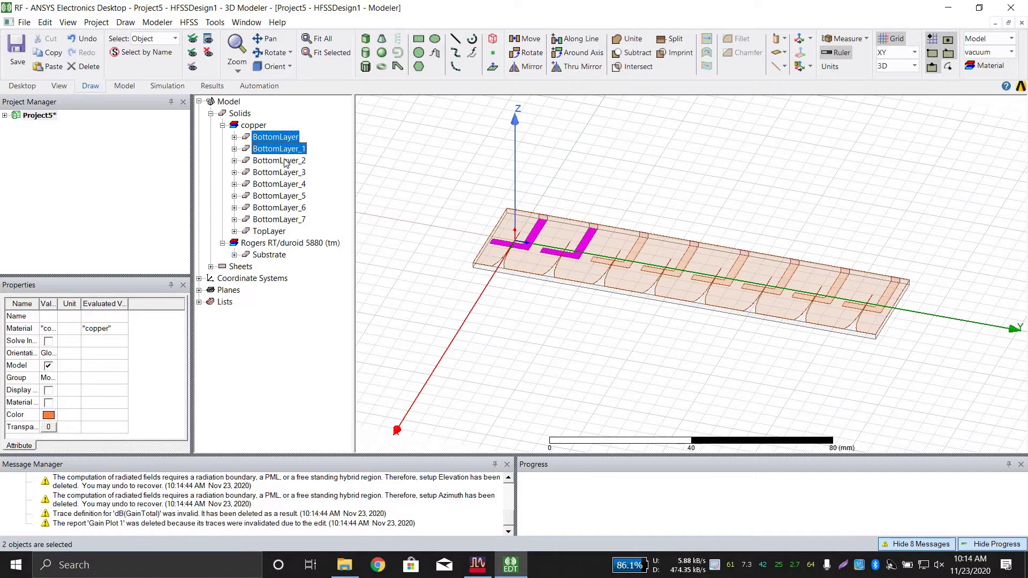
pyautogui.keyDown('ctrl'); pyautogui.click(286, 160); pyautogui.keyUp('ctrl')
pyautogui.keyDown('ctrl'); pyautogui.click(284, 173); pyautogui.keyUp('ctrl')
pyautogui.keyDown('ctrl'); pyautogui.click(289, 184); pyautogui.keyUp('ctrl')
pyautogui.keyDown('ctrl'); pyautogui.click(290, 196); pyautogui.keyUp('ctrl')
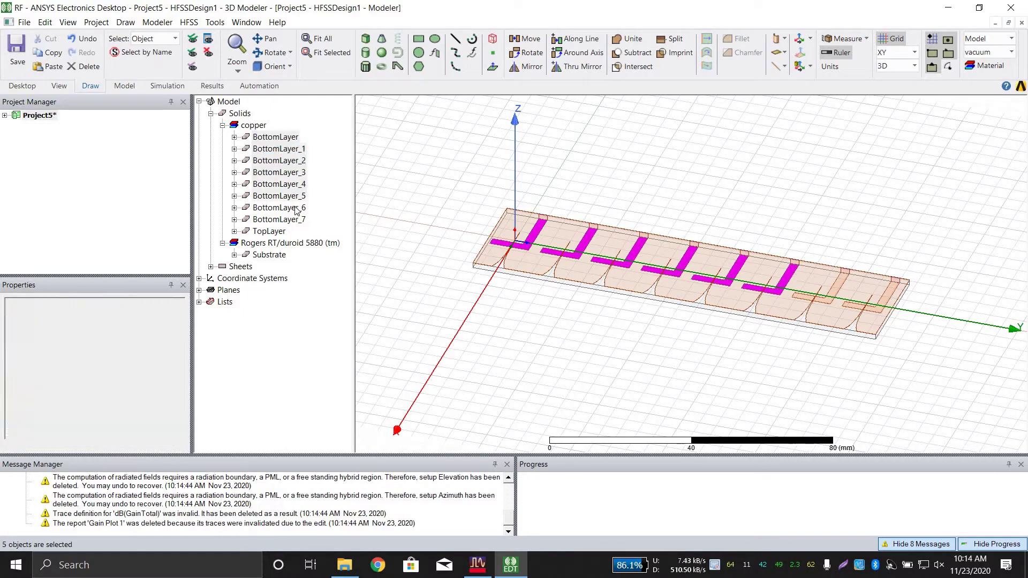
pyautogui.keyDown('ctrl'); pyautogui.click(289, 208); pyautogui.keyUp('ctrl')
pyautogui.keyDown('ctrl'); pyautogui.click(289, 219); pyautogui.keyUp('ctrl')
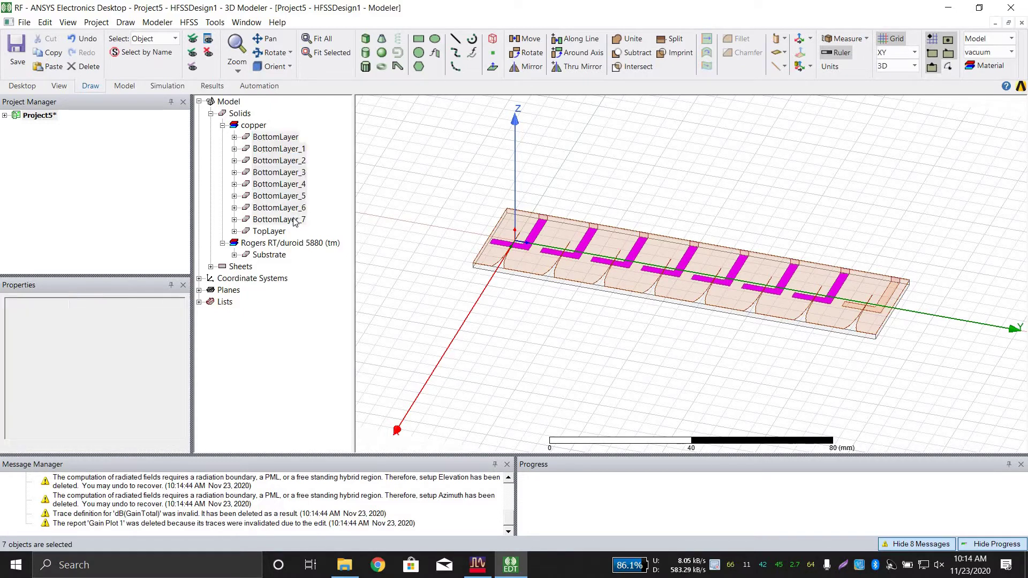
# Export the selected traces as BottomLayer into Desktop\Gerber Files Video.
pyautogui.click(158, 22)
pyautogui.click(176, 50)
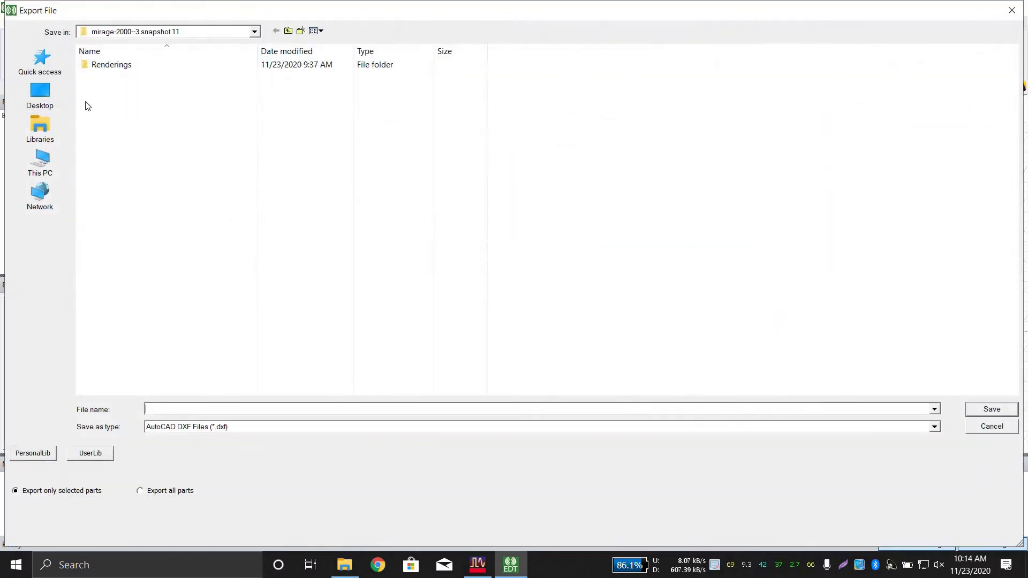
pyautogui.click(41, 99)
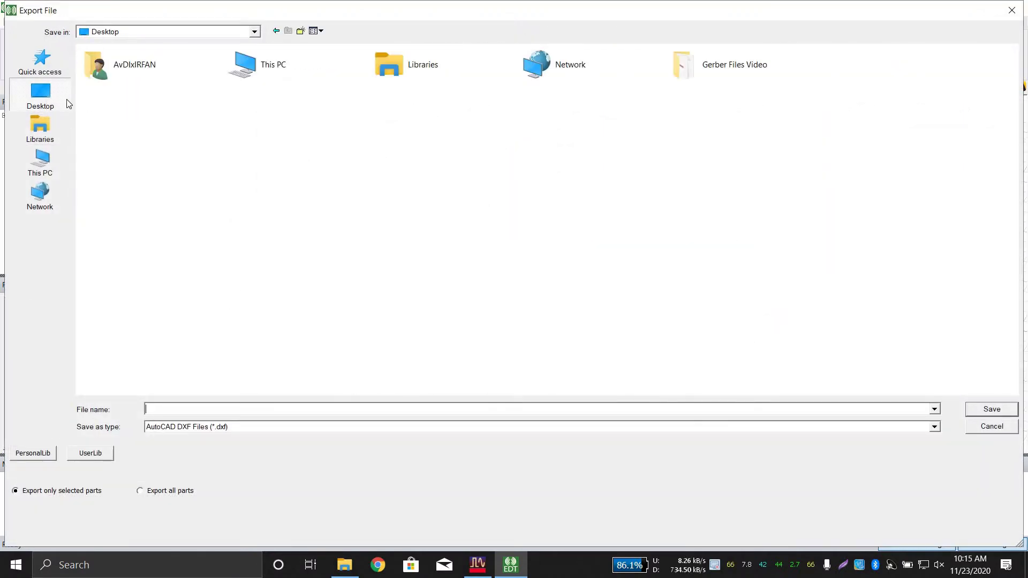
pyautogui.doubleClick(757, 79)
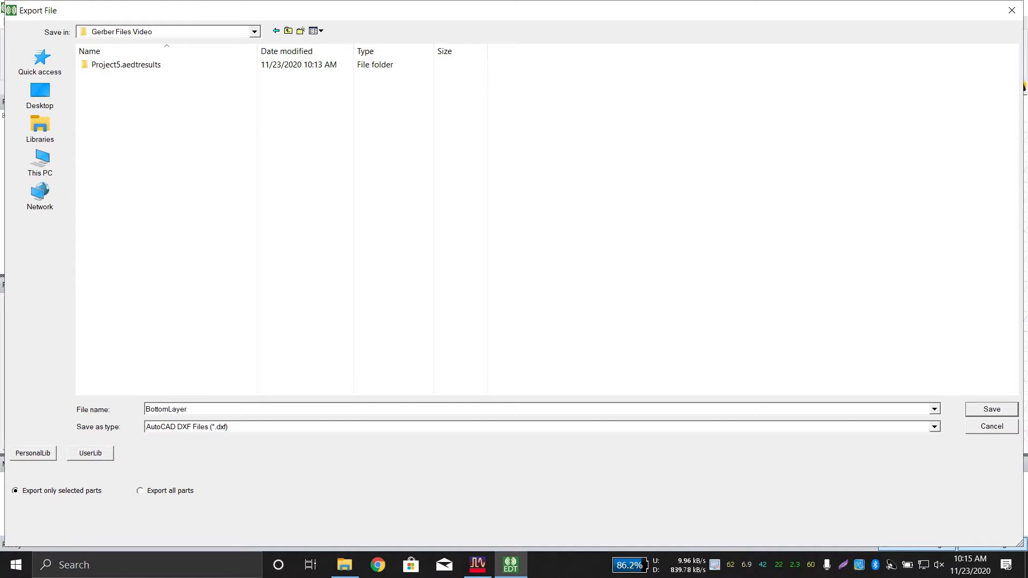
pyautogui.click(999, 410)
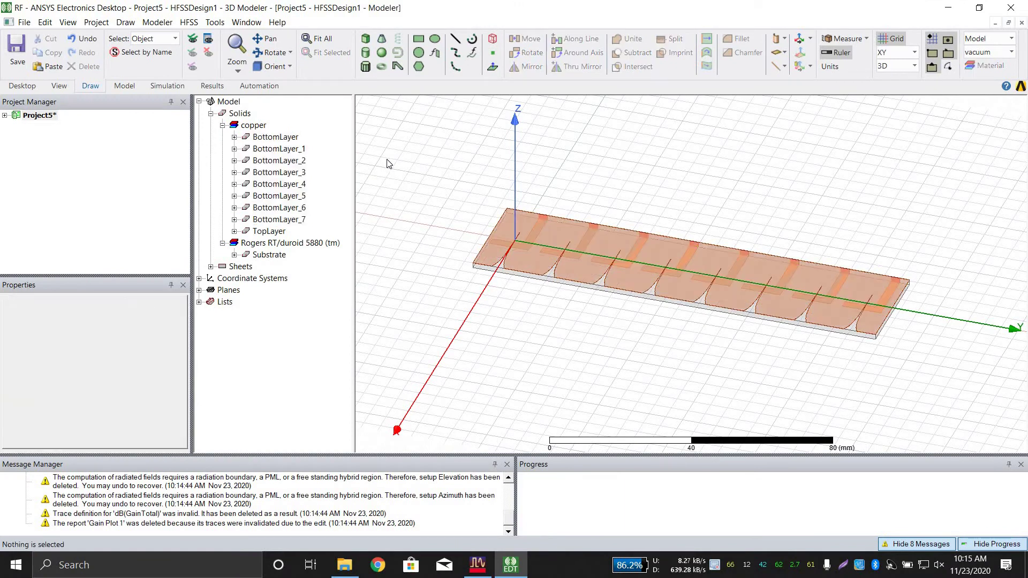
# Select TopLayer and export it as TopLayer.dxf.
pyautogui.click(391, 155)
pyautogui.click(275, 240)
pyautogui.click(274, 233)
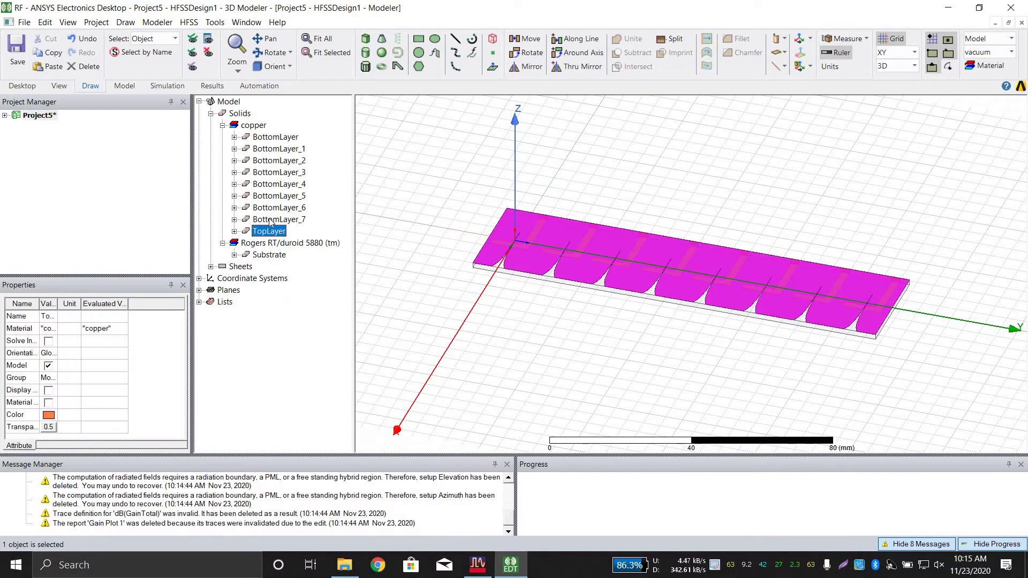
pyautogui.click(157, 22)
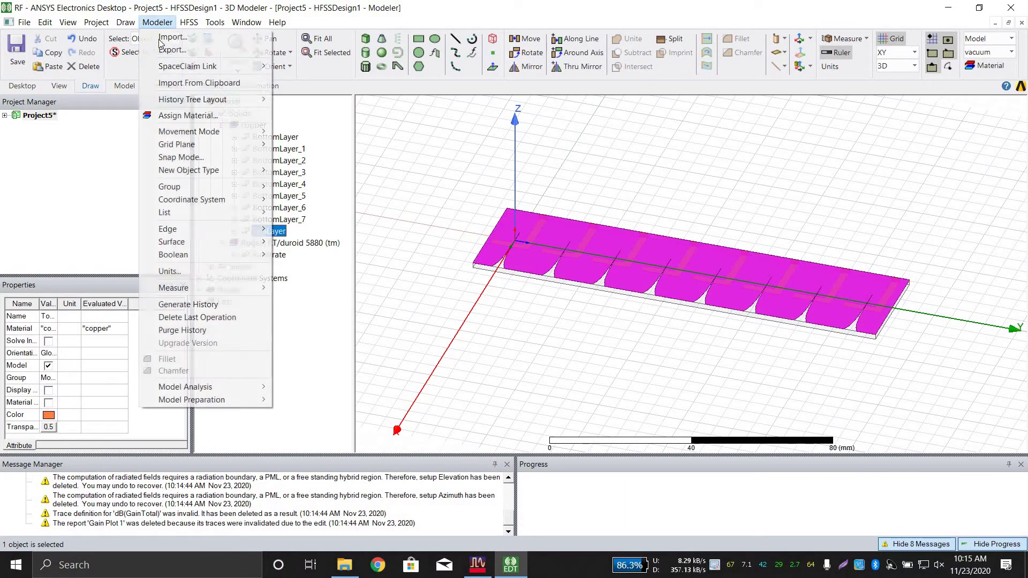
pyautogui.click(209, 51)
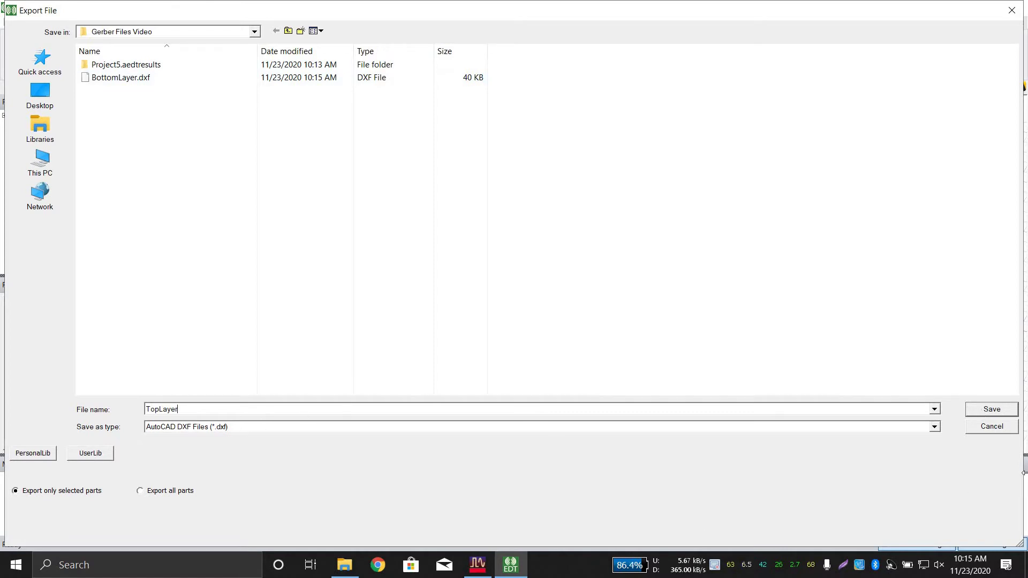
pyautogui.click(989, 410)
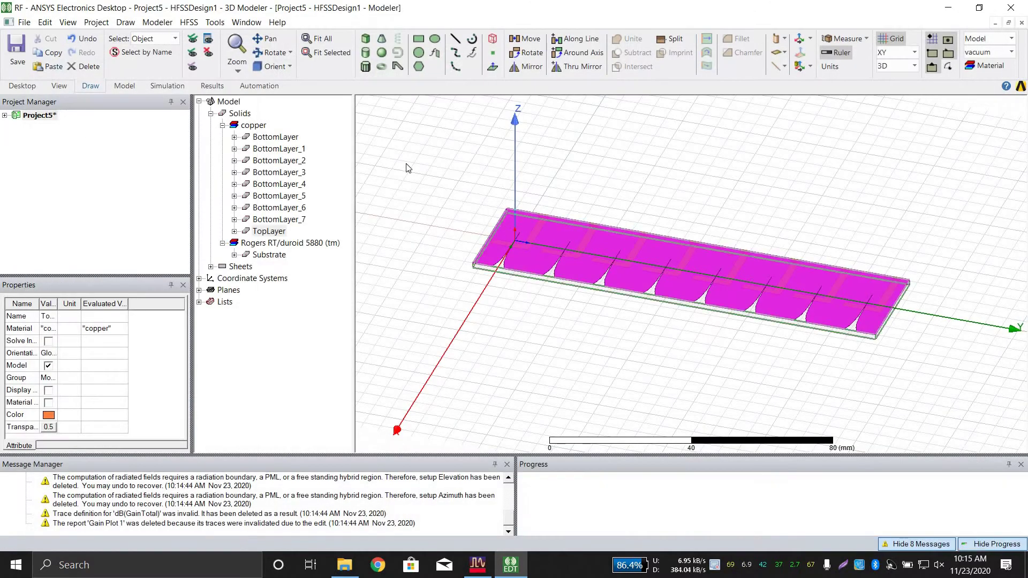
# Select the Substrate and export it as Outline.dxf.
pyautogui.click(270, 255)
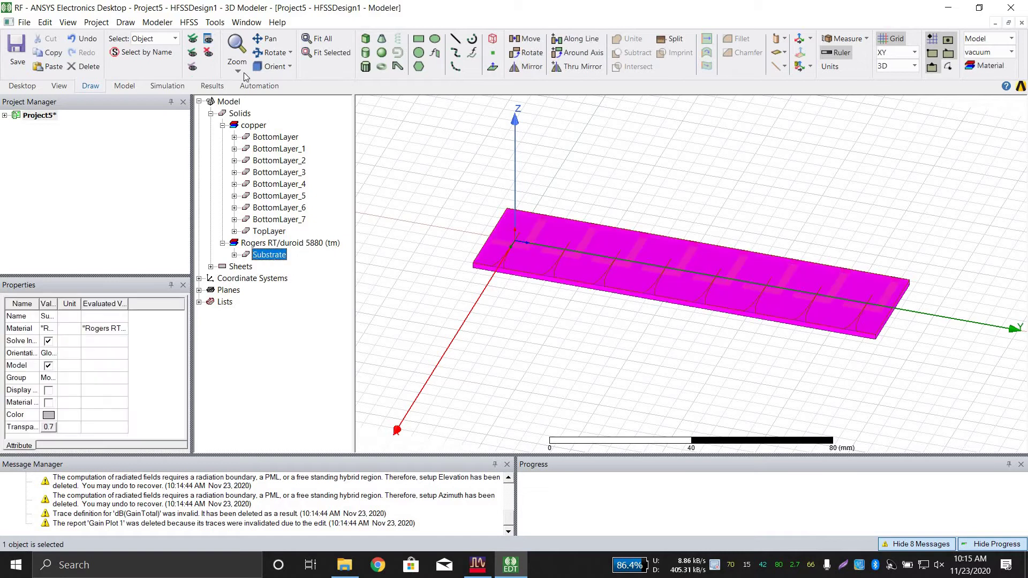
pyautogui.click(190, 22)
pyautogui.moveTo(176, 26)
pyautogui.click(182, 51)
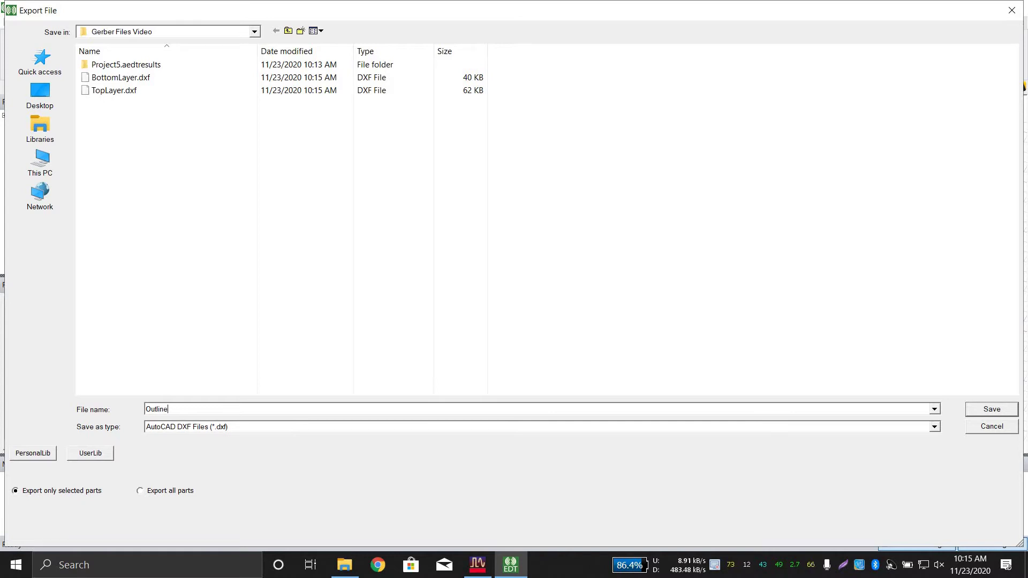
pyautogui.write('Outline')
pyautogui.press('Return')
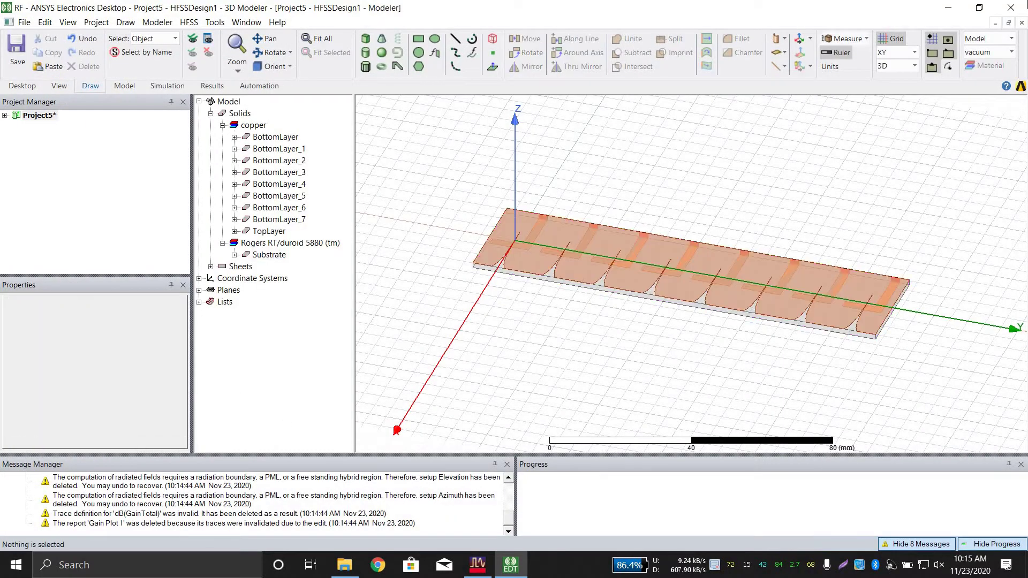
# Close Electronics Desktop without saving the project and restore the folder window.
pyautogui.click(1011, 8)
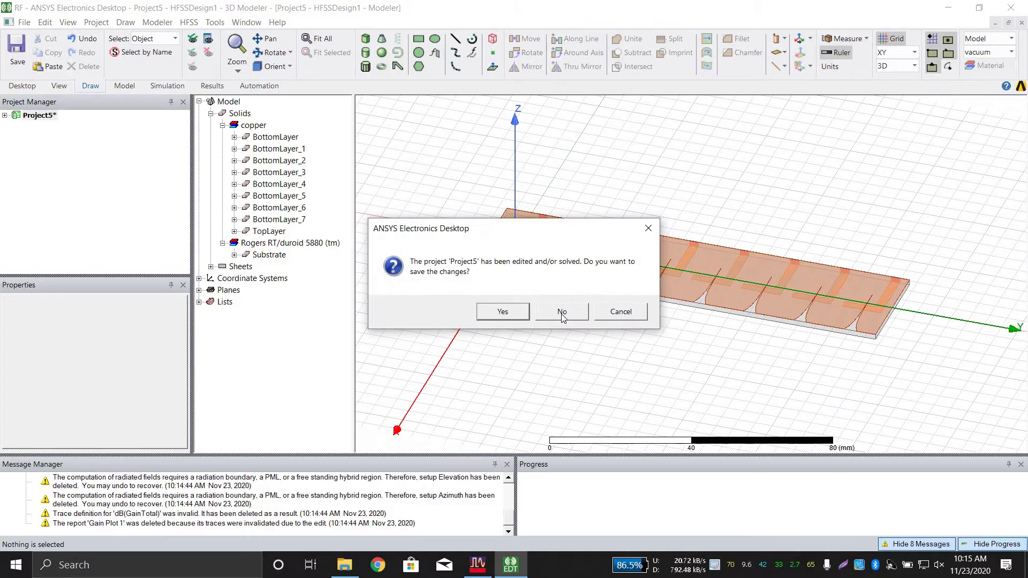
pyautogui.click(562, 312)
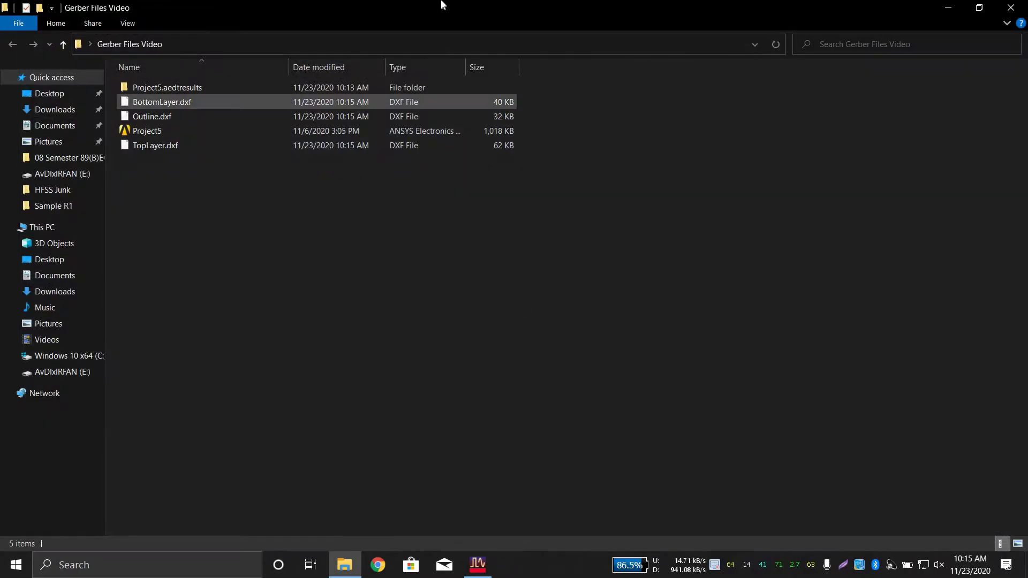
pyautogui.doubleClick(444, 5)
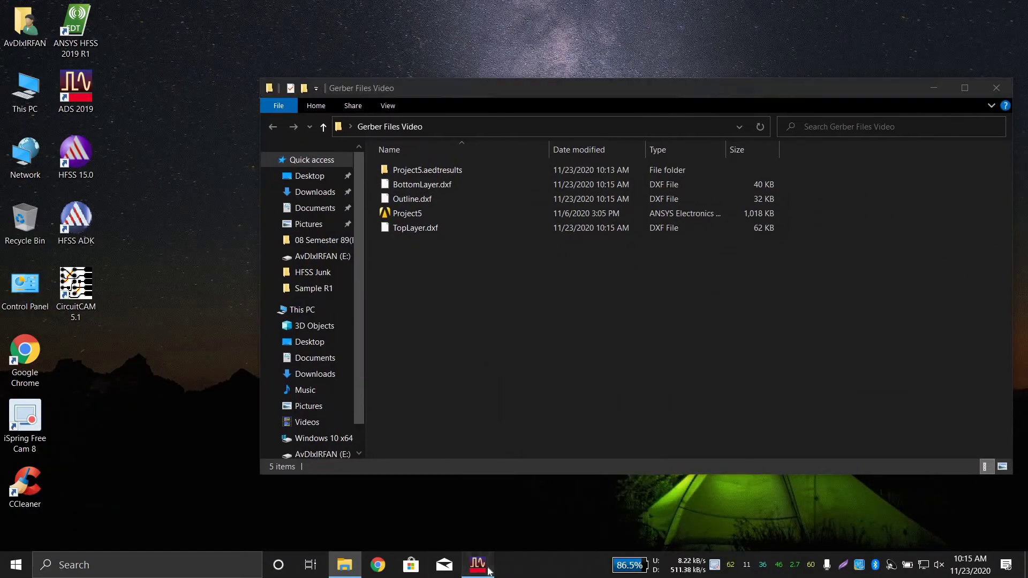
# Create the MyWorkspace2 workspace in ADS.
pyautogui.click(478, 565)
pyautogui.click(15, 38)
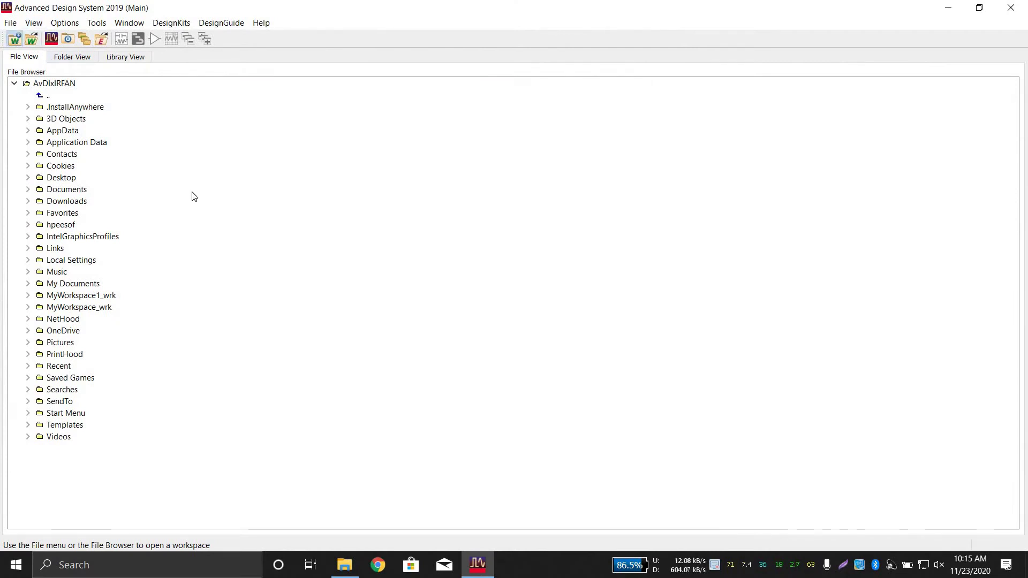
pyautogui.click(529, 344)
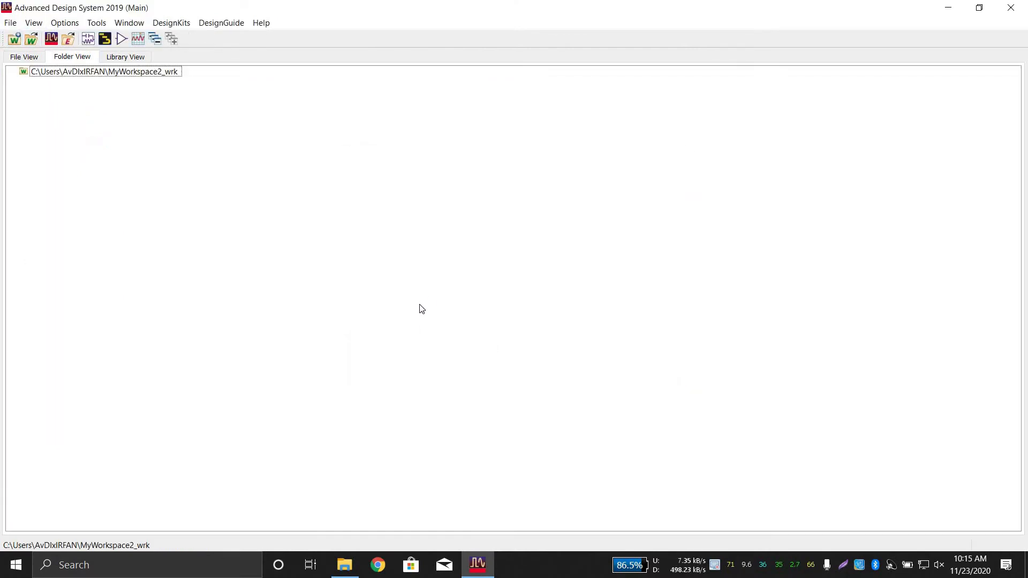
# Create layout cell_1 with standard ADS layers at 0.0001 mm resolution and maximize it.
pyautogui.click(105, 39)
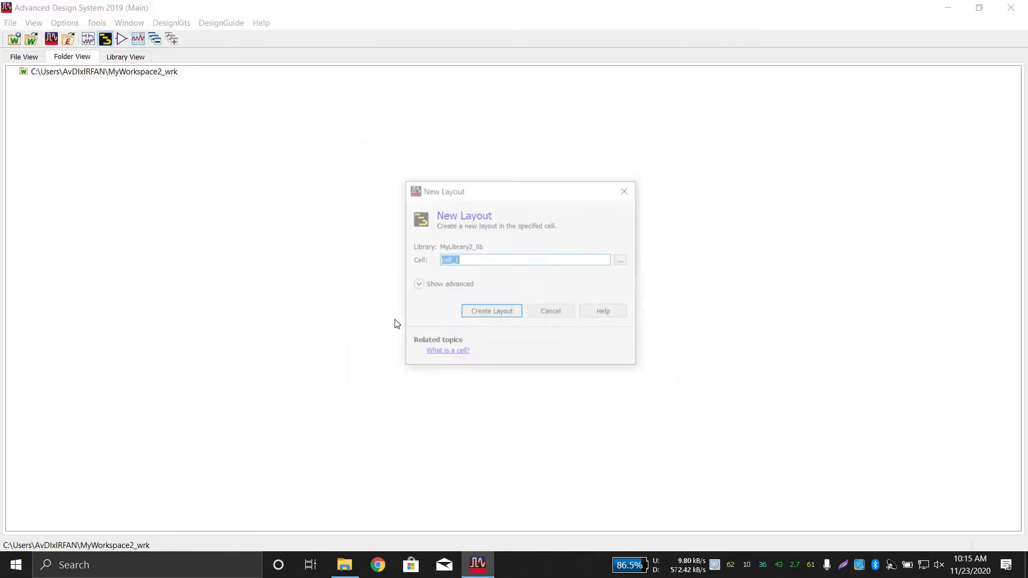
pyautogui.click(492, 312)
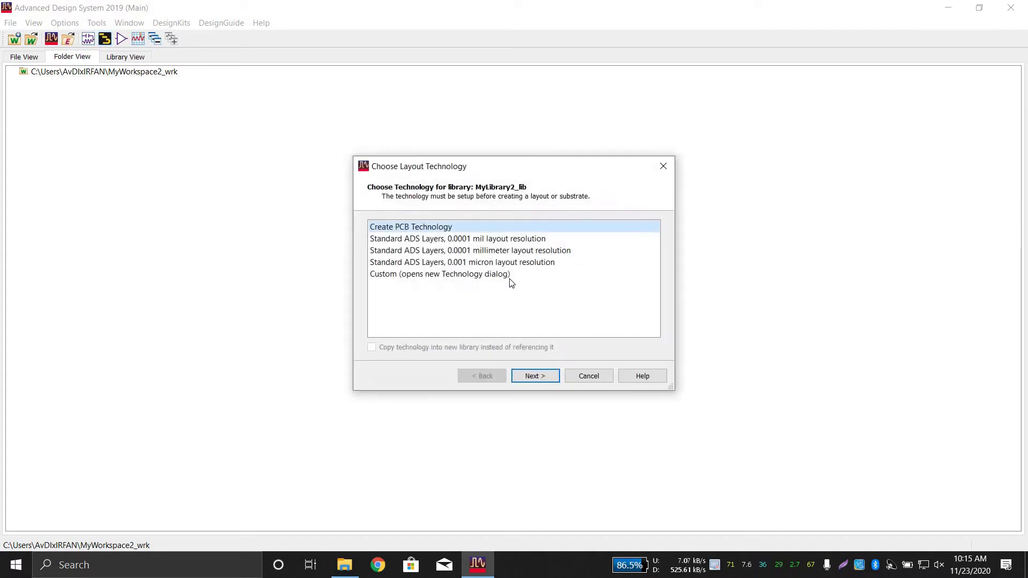
pyautogui.click(517, 251)
pyautogui.click(536, 376)
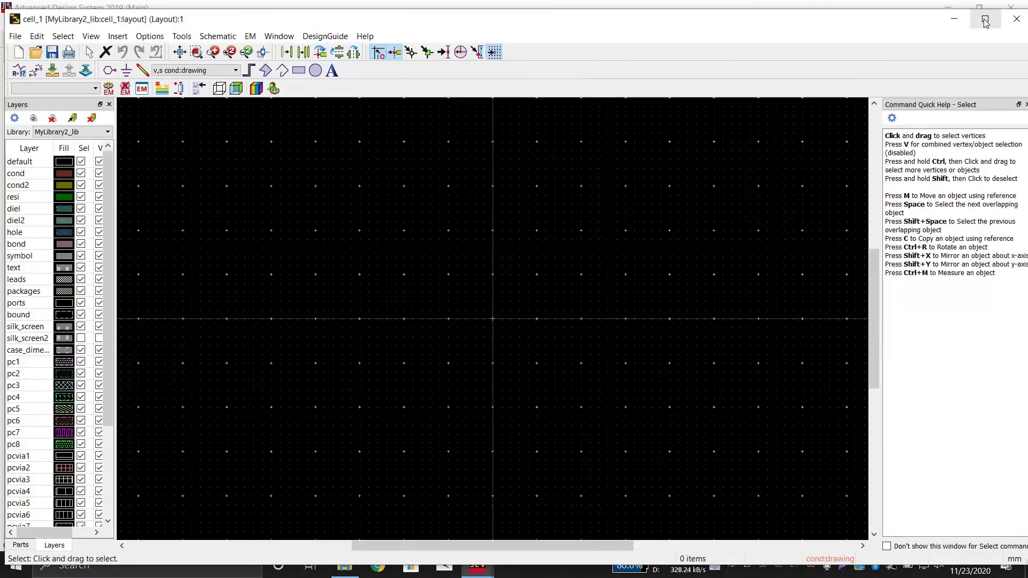
pyautogui.click(985, 20)
# Start a DXF/DWG import and choose BottomLayer.dxf from the Gerber Files Video folder.
pyautogui.click(10, 22)
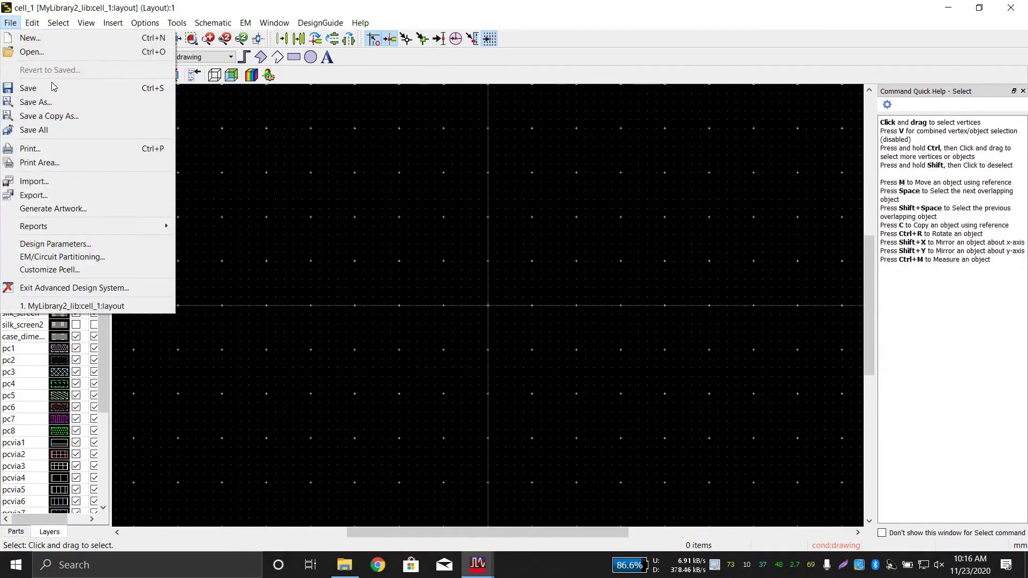
pyautogui.click(81, 180)
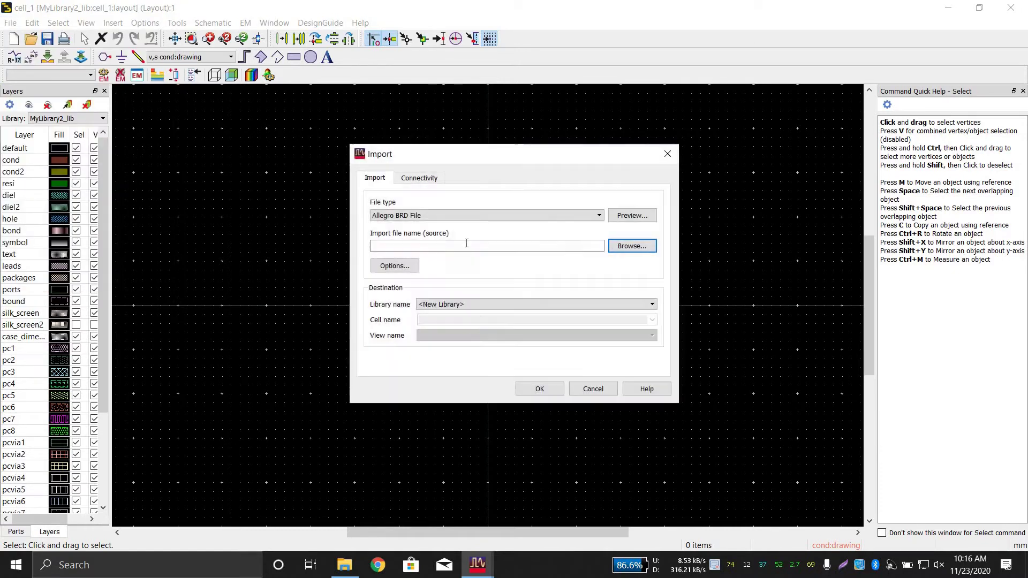
pyautogui.click(476, 214)
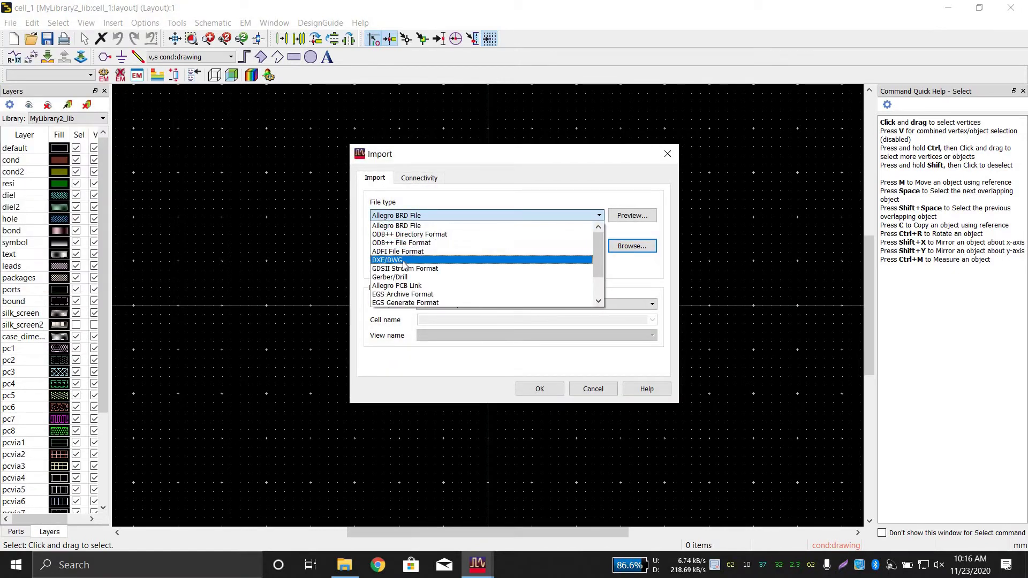
pyautogui.click(404, 261)
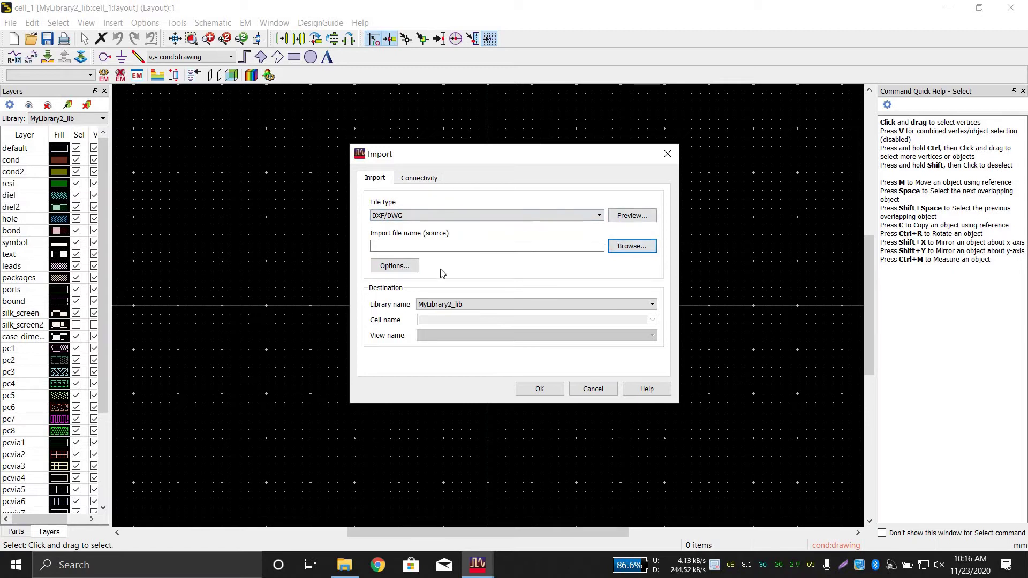
pyautogui.click(630, 248)
pyautogui.click(418, 267)
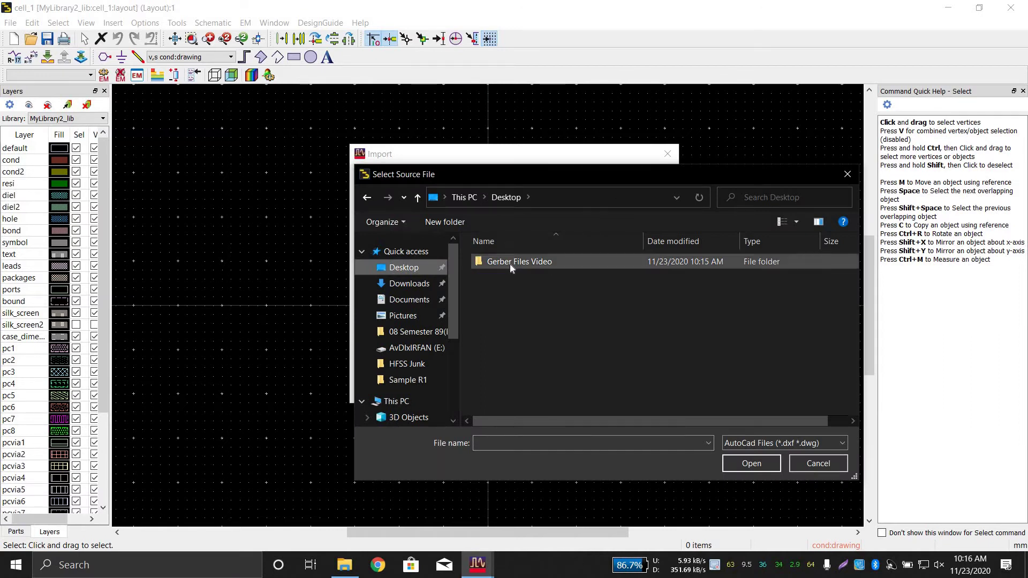
pyautogui.doubleClick(510, 262)
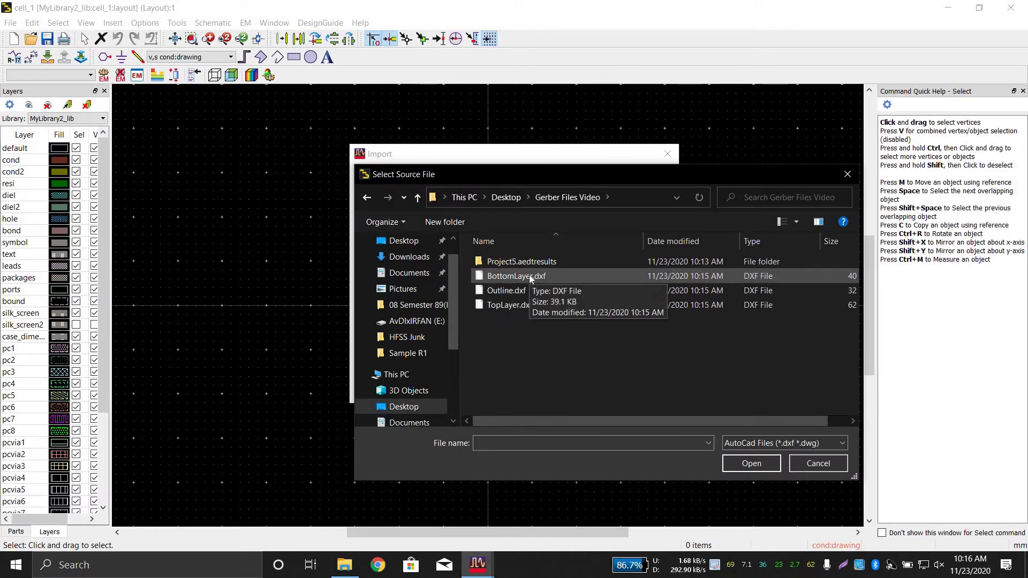
pyautogui.click(532, 278)
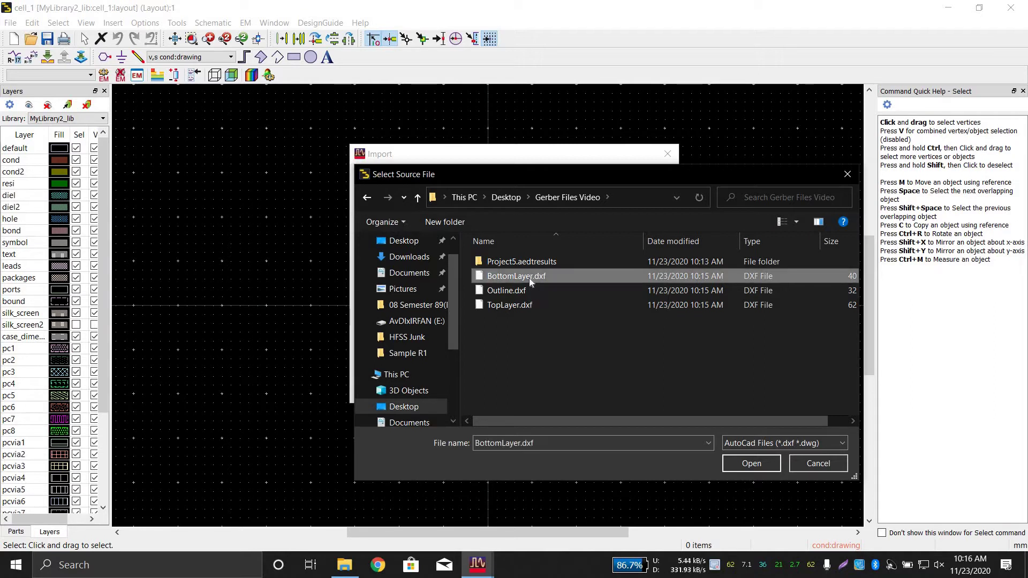
pyautogui.doubleClick(531, 278)
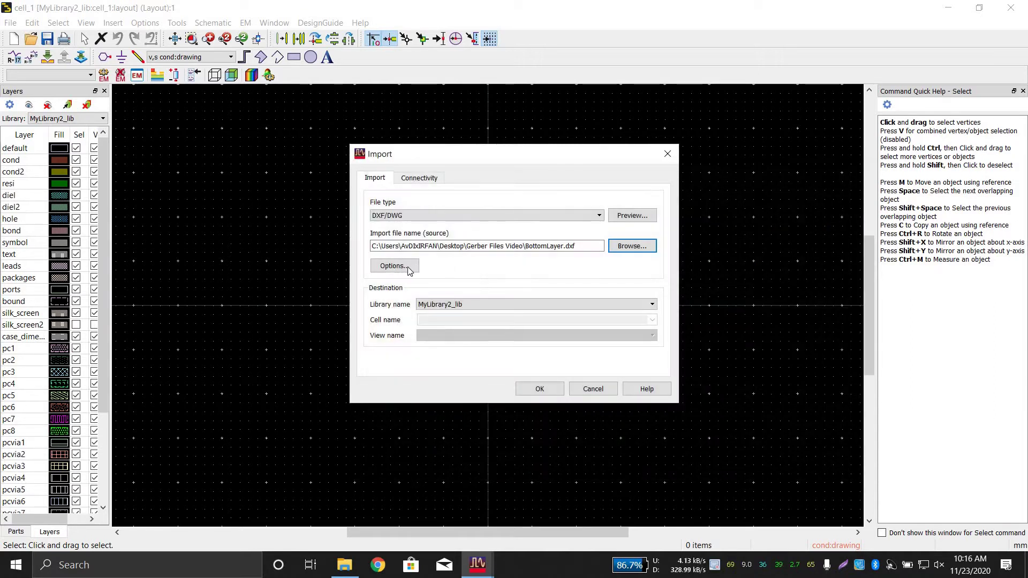
# Set the DXF import units to millimetres and import BottomLayer.dxf.
pyautogui.click(394, 265)
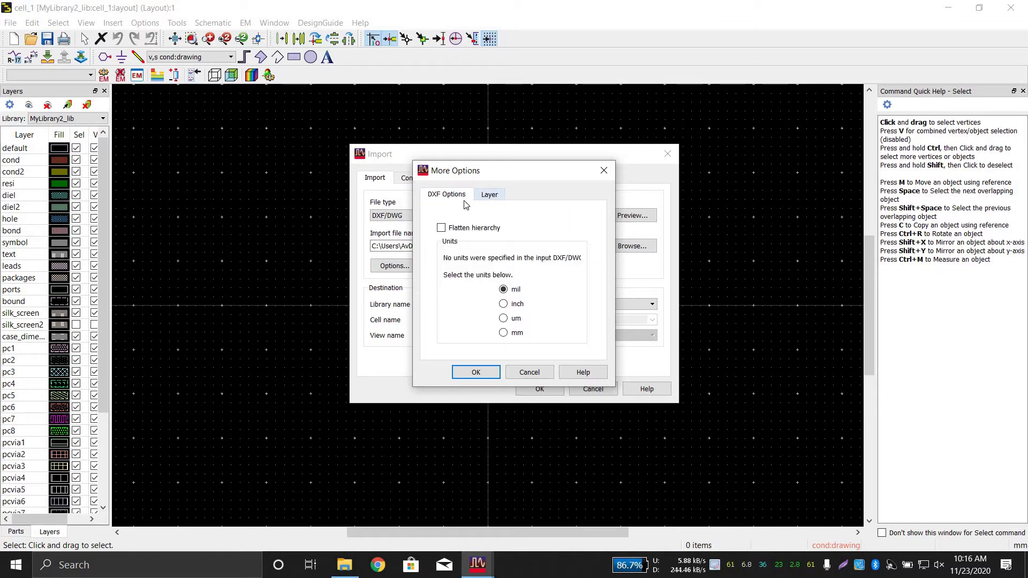
pyautogui.click(488, 195)
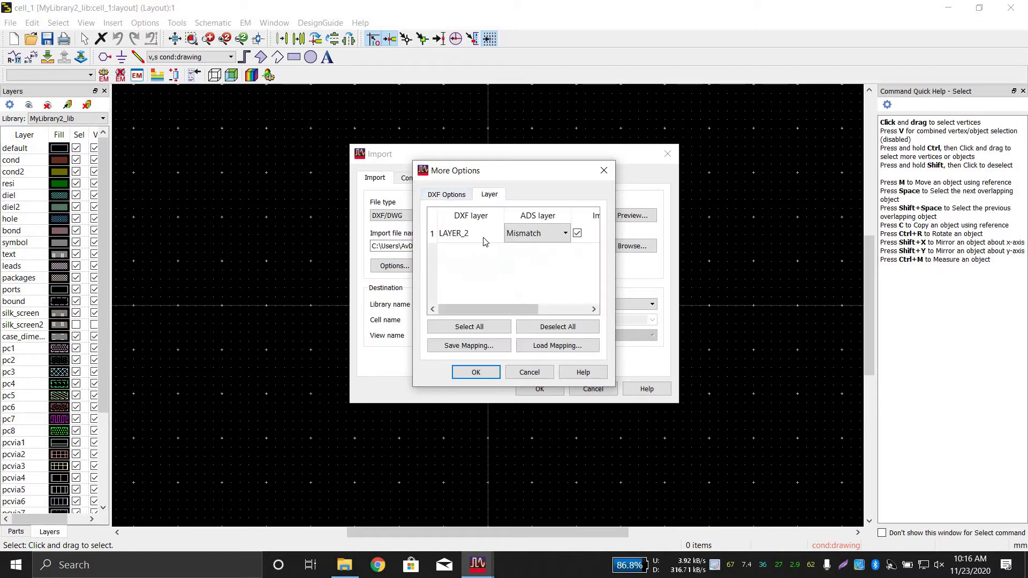
pyautogui.click(449, 195)
pyautogui.click(517, 333)
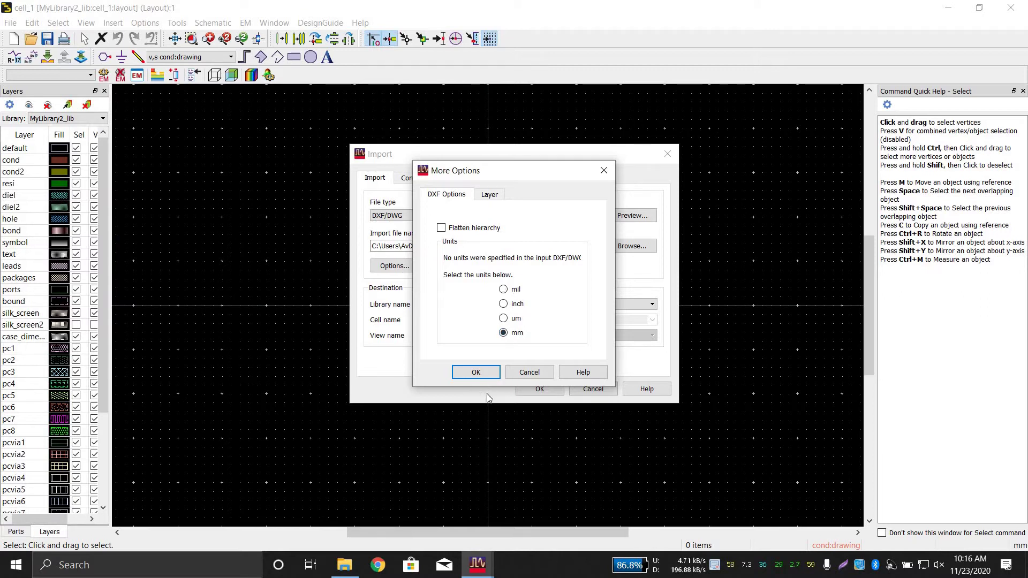
pyautogui.click(487, 377)
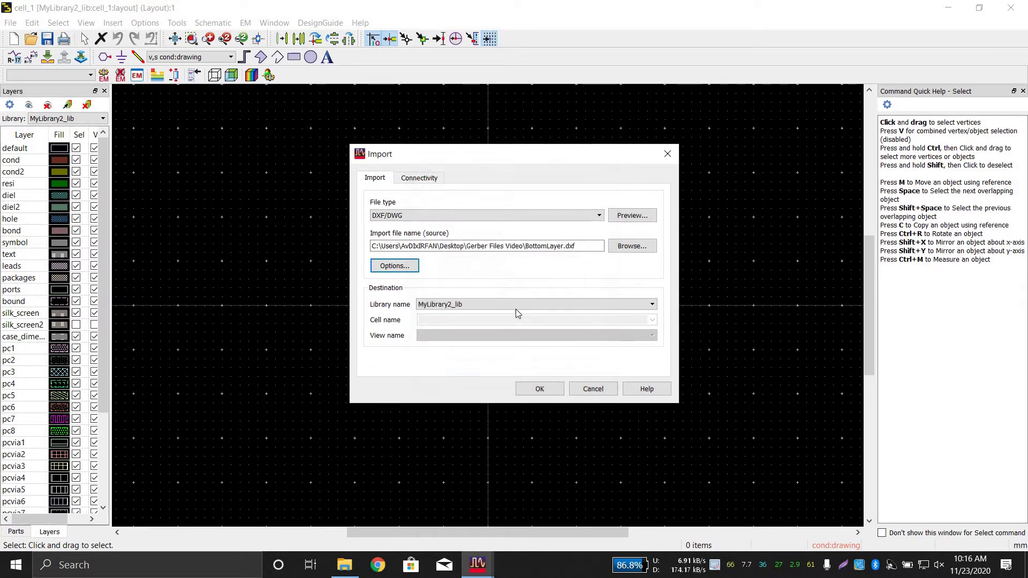
pyautogui.click(540, 393)
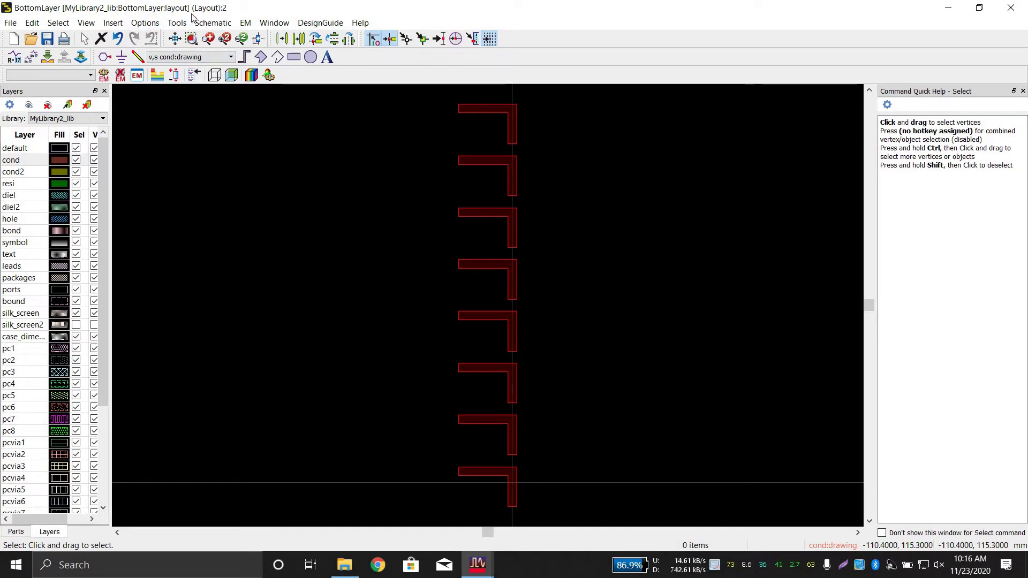
pyautogui.click(212, 22)
pyautogui.click(505, 153)
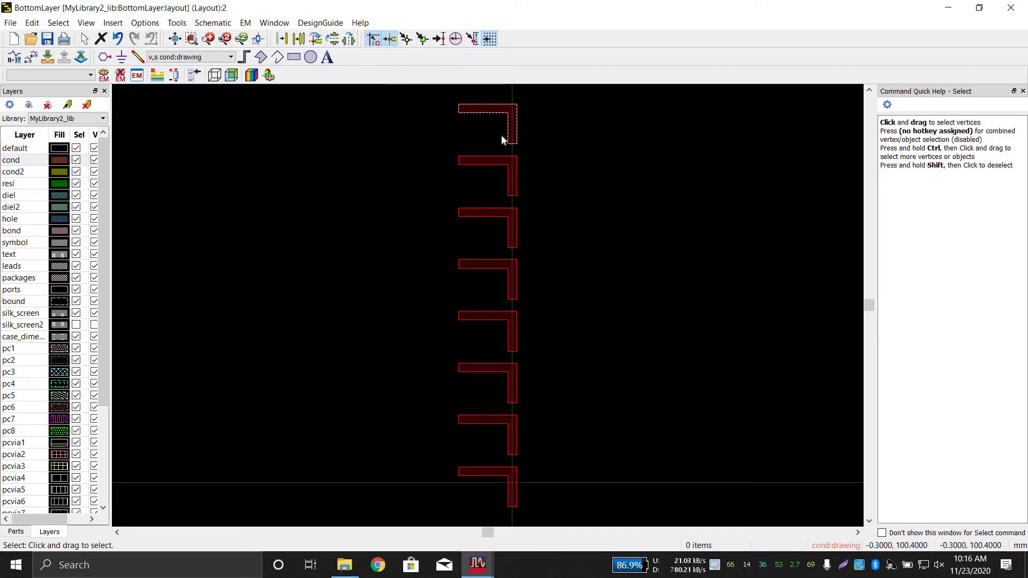
# Show the Properties docking window in place of the command quick help.
pyautogui.click(511, 124)
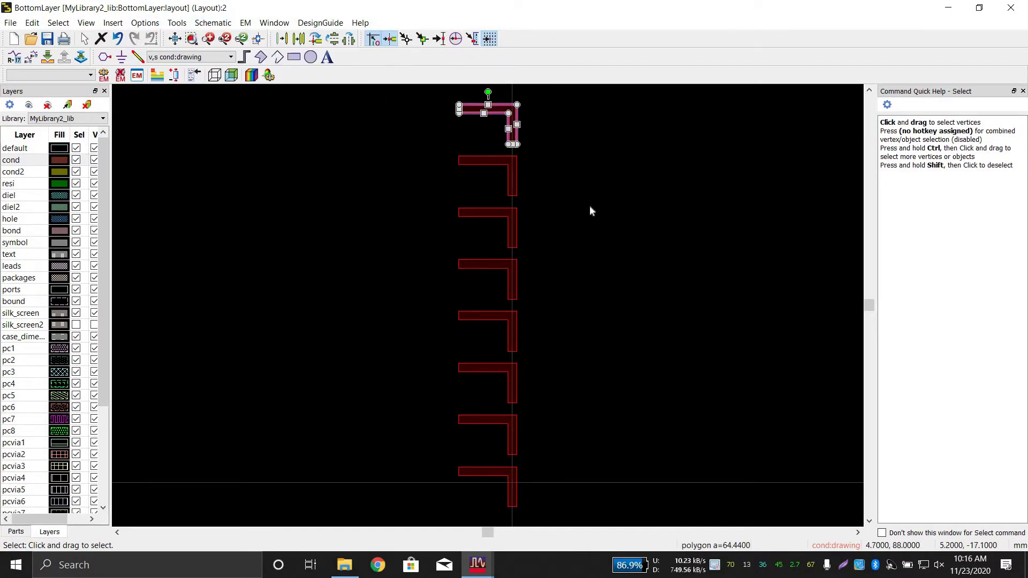
pyautogui.click(660, 223)
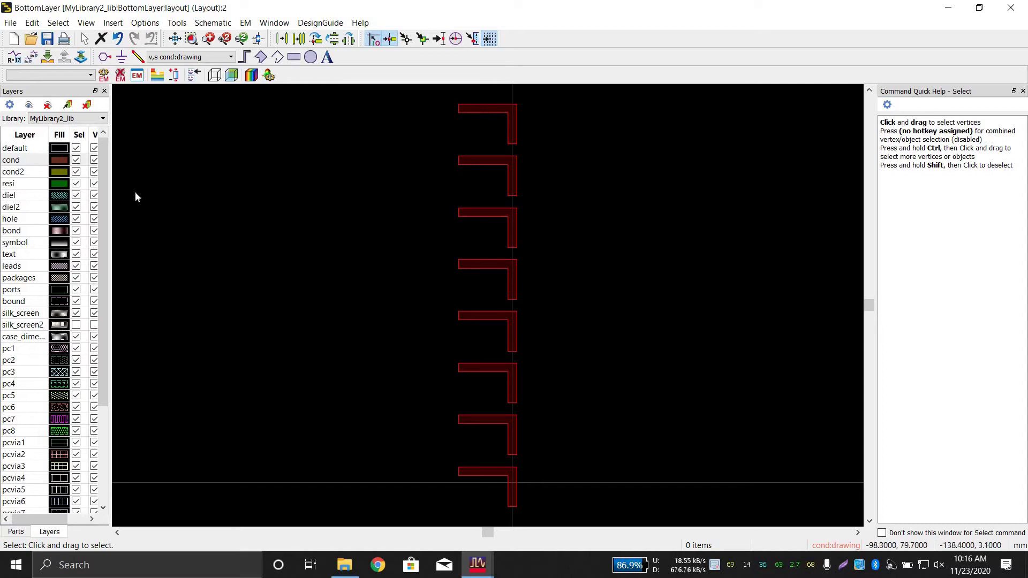
pyautogui.click(86, 23)
pyautogui.click(57, 23)
pyautogui.click(86, 22)
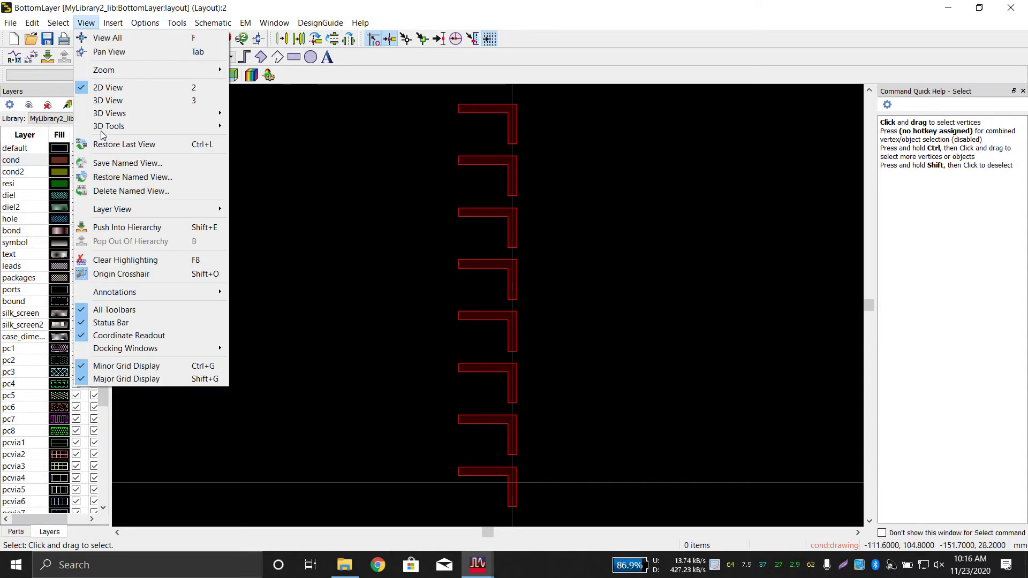
pyautogui.moveTo(161, 348)
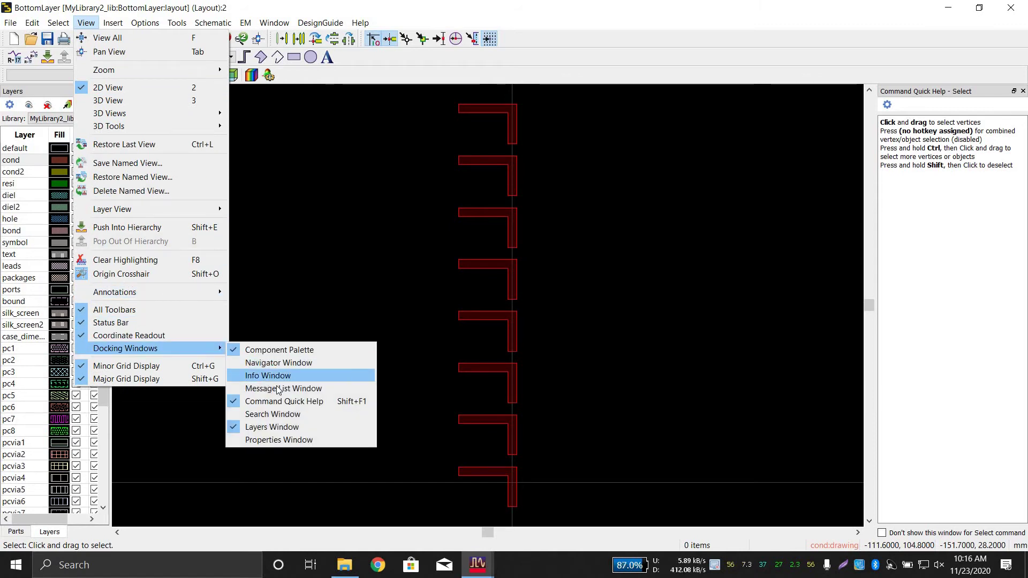
pyautogui.click(262, 440)
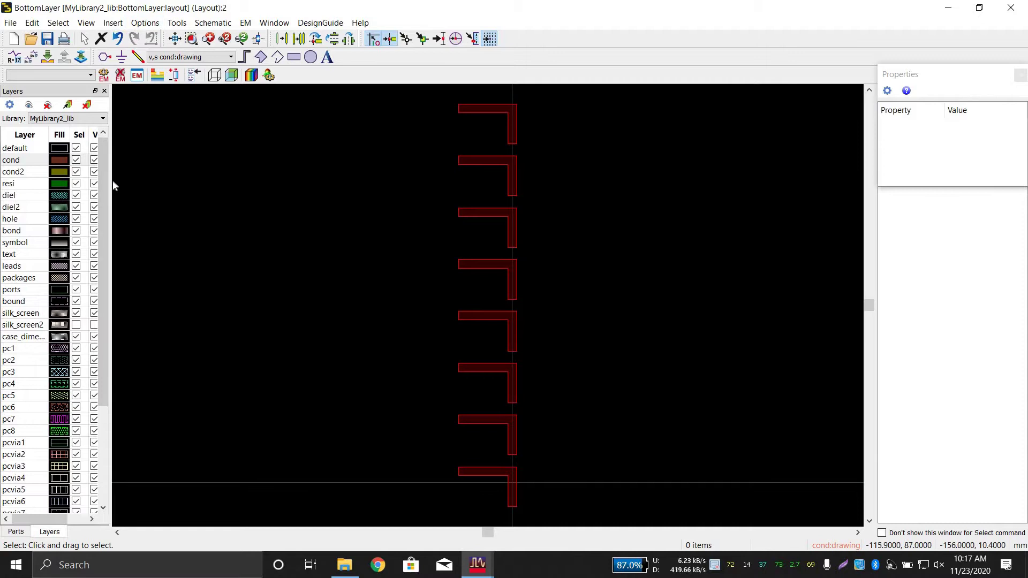
# Widen the Layers panel, then toggle the Layers window off and back on.
pyautogui.moveTo(113, 180); pyautogui.dragTo(145, 211)
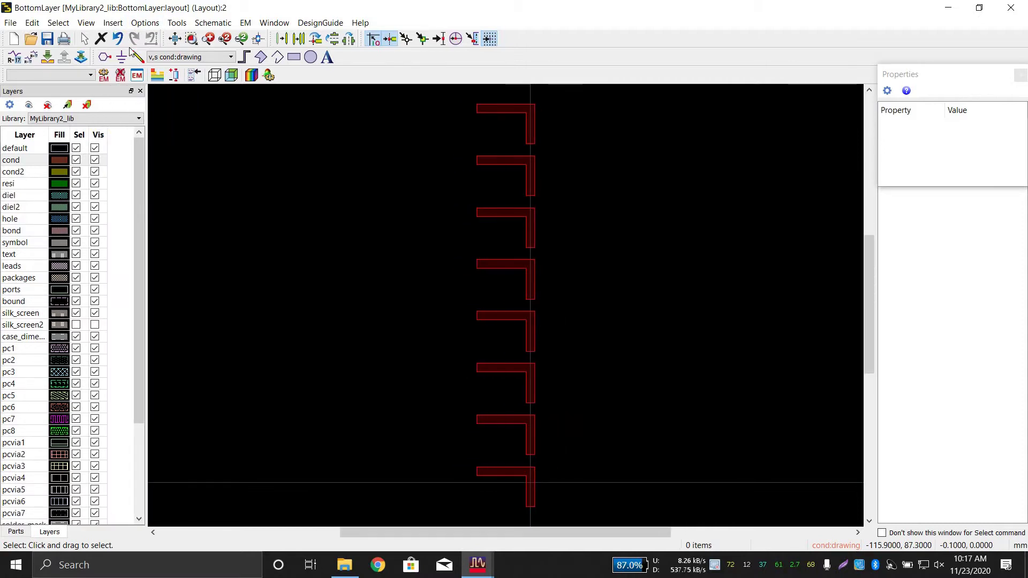
pyautogui.click(88, 23)
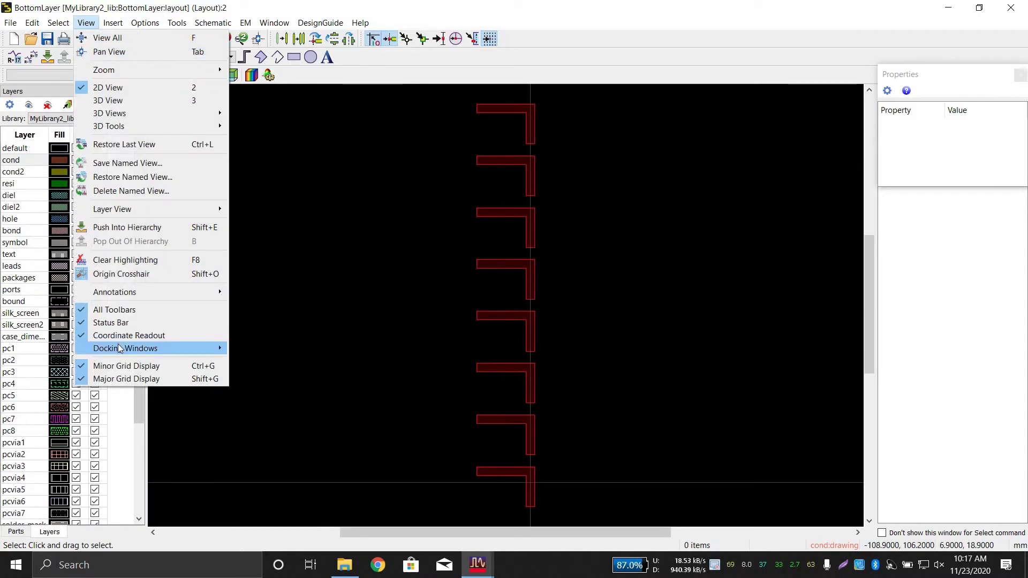
pyautogui.moveTo(196, 349)
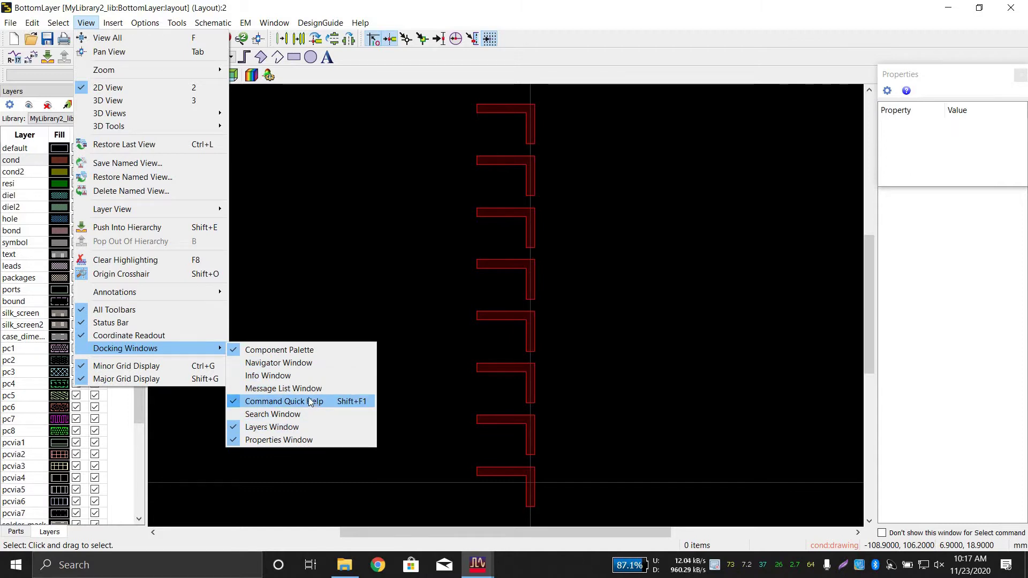
pyautogui.click(268, 428)
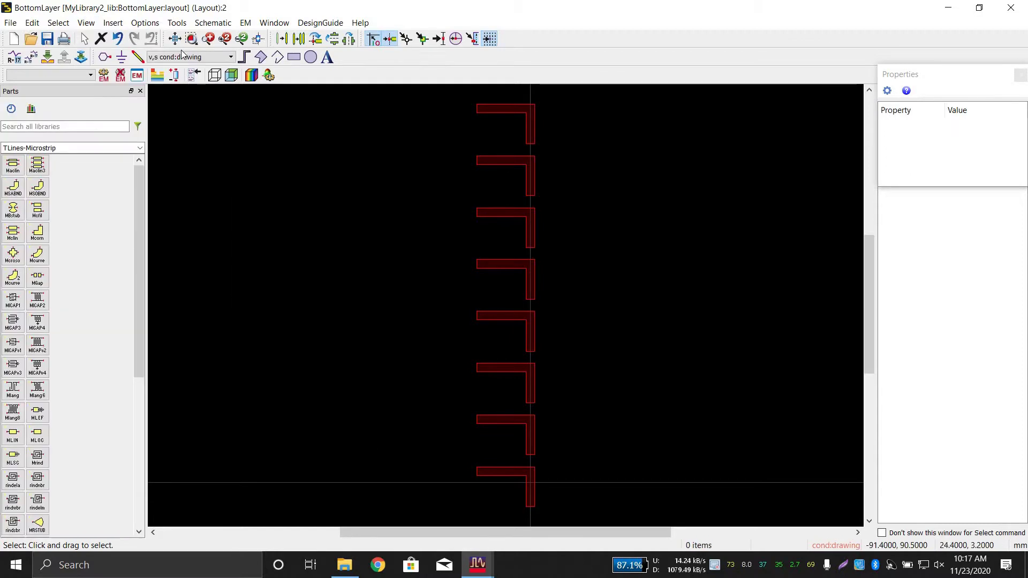
pyautogui.click(93, 24)
pyautogui.moveTo(209, 349)
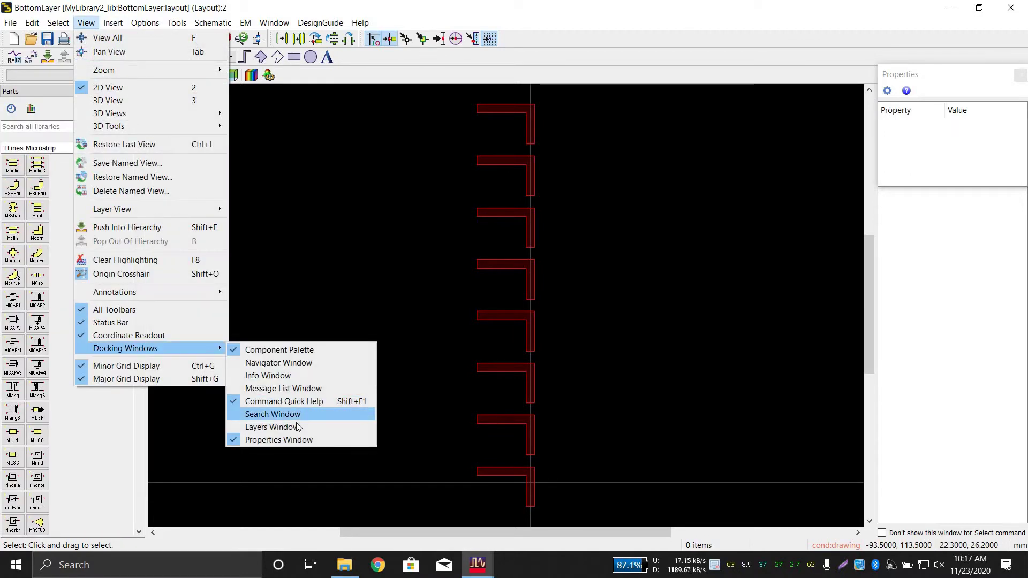
pyautogui.click(298, 427)
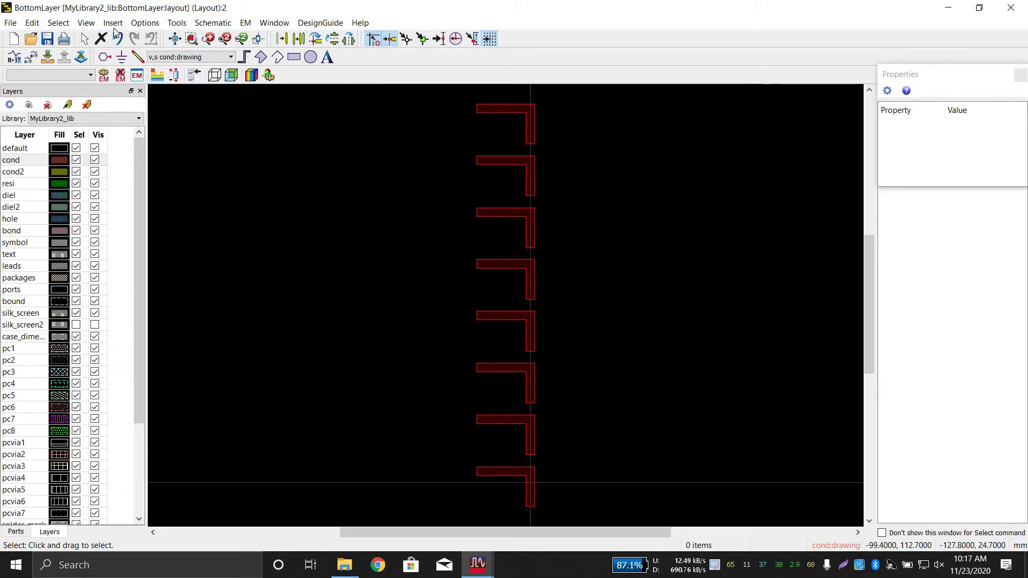
# Open Layer Definitions and add a new layer 40, dismissing the substrate editor notice.
pyautogui.click(143, 23)
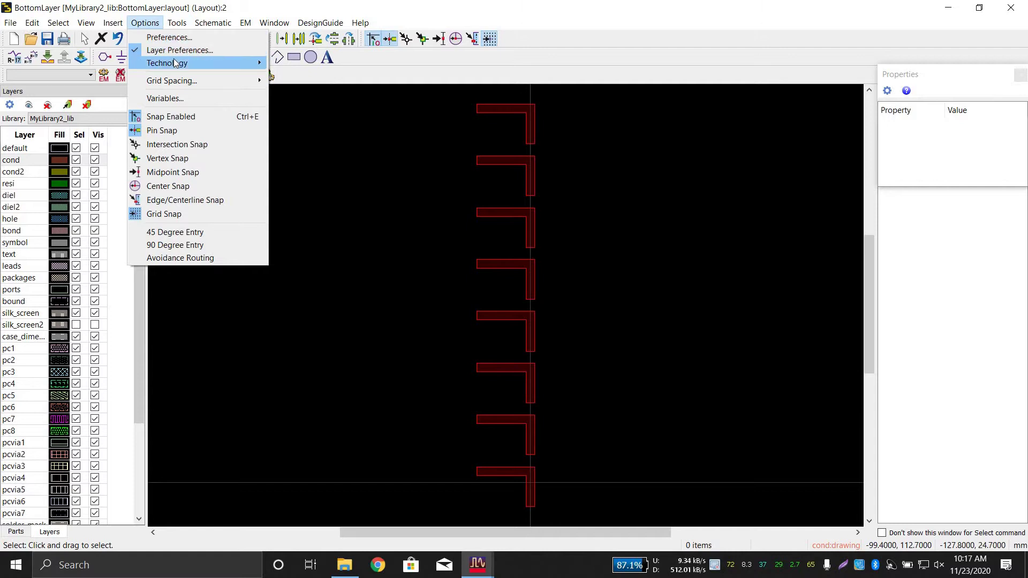
pyautogui.moveTo(175, 63)
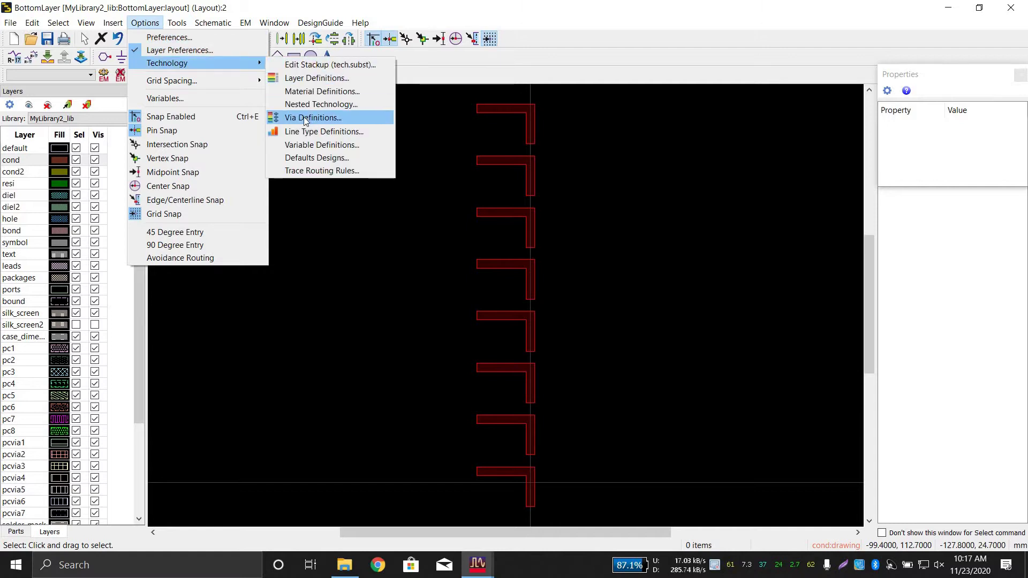
pyautogui.click(315, 78)
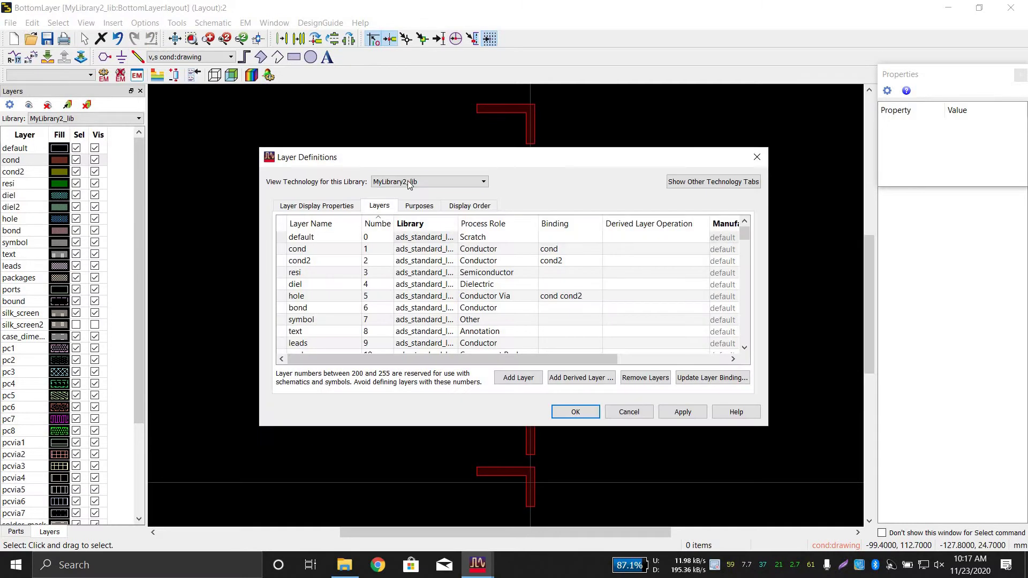
pyautogui.click(528, 380)
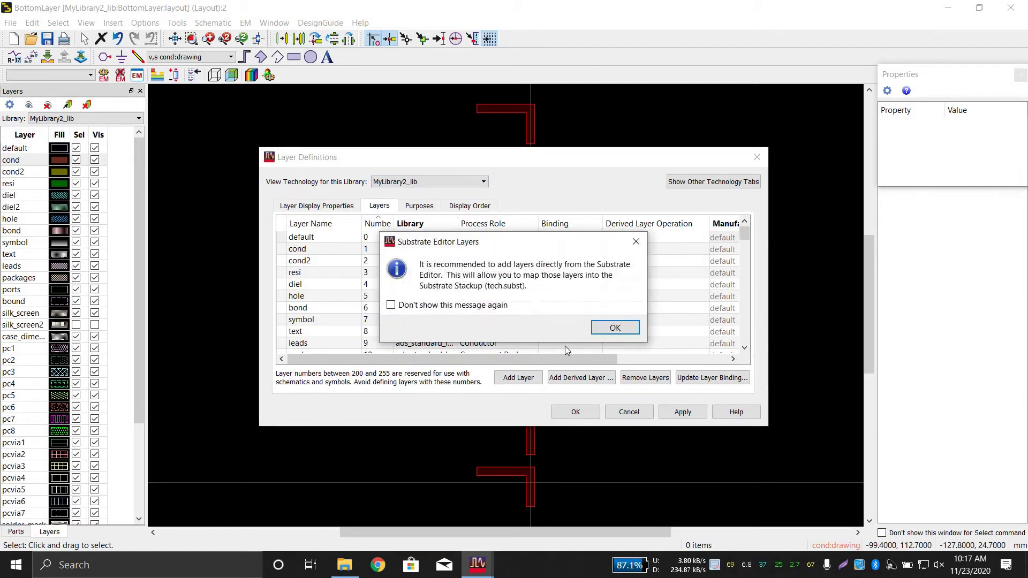
pyautogui.click(615, 328)
# Name layer 40 BottomLayer as a Conductor bound to BottomLayer, and apply.
pyautogui.doubleClick(336, 285)
pyautogui.write('O')
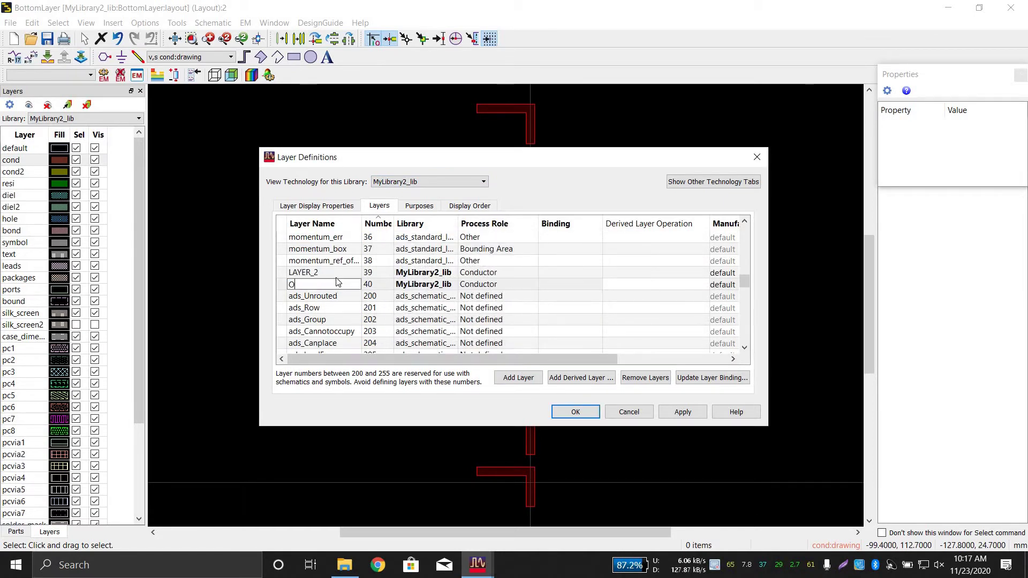
pyautogui.press('BackSpace')
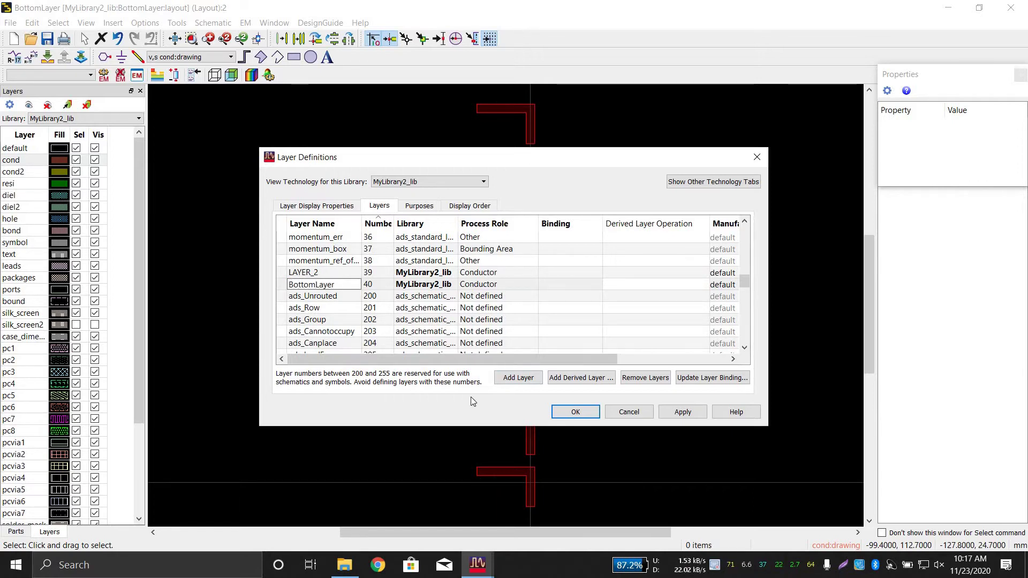
pyautogui.write('BottomLayer')
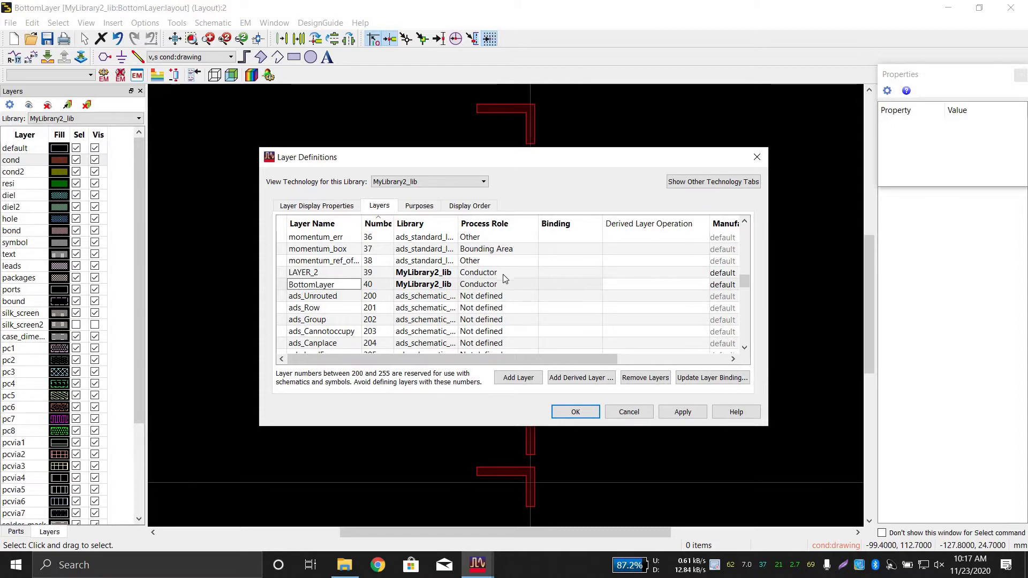
pyautogui.click(495, 285)
pyautogui.click(495, 287)
pyautogui.click(548, 285)
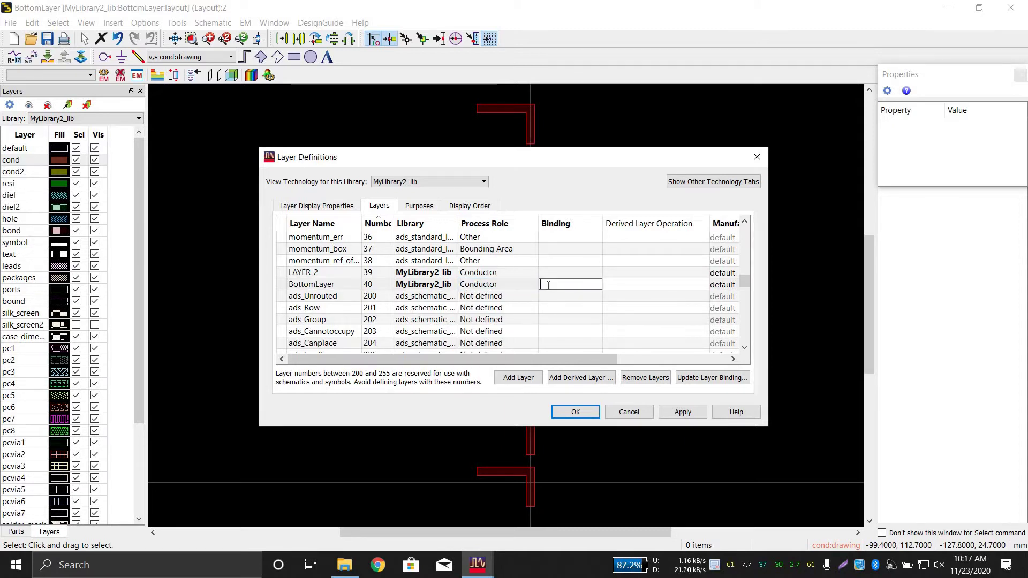
pyautogui.write('BottomL')
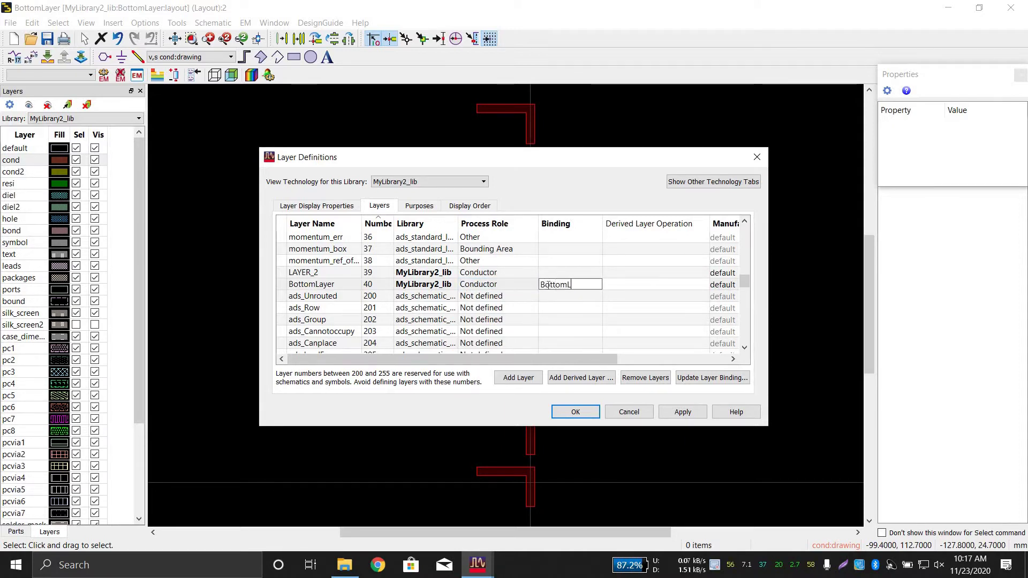
pyautogui.write('ayer')
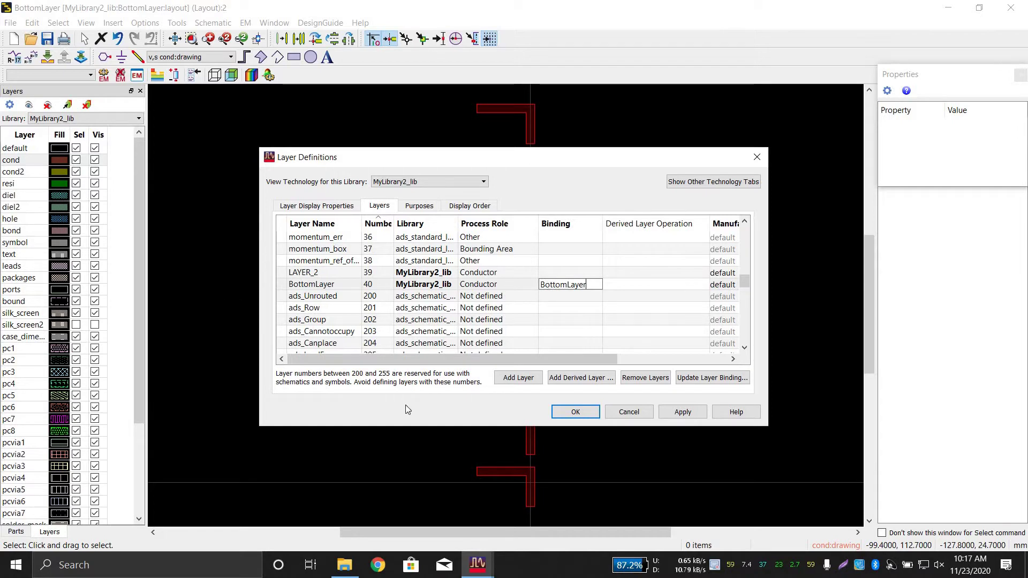
pyautogui.click(692, 414)
pyautogui.click(558, 412)
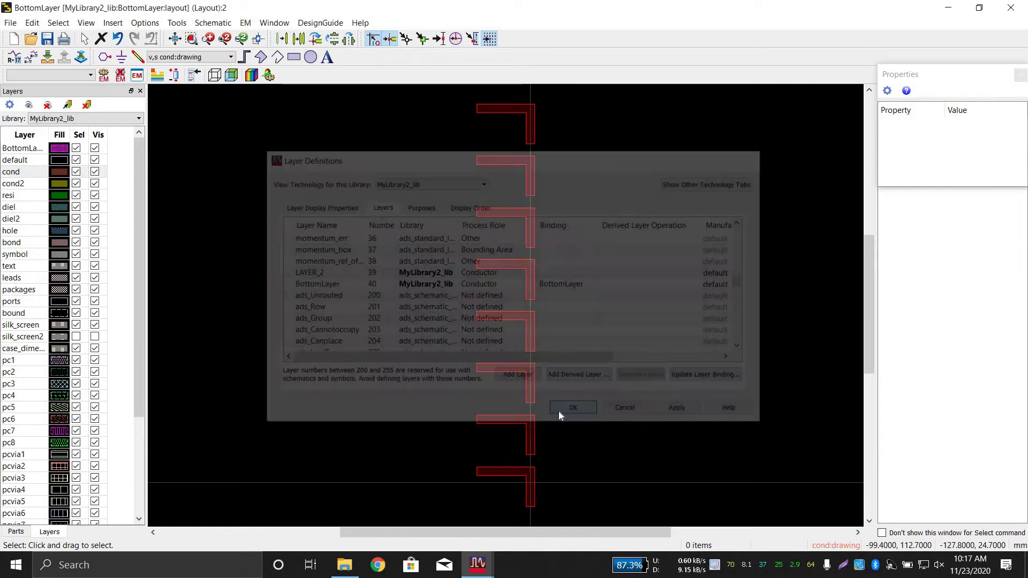
# Make BottomLayer current, select all eight traces and widen the Properties panel.
pyautogui.click(45, 150)
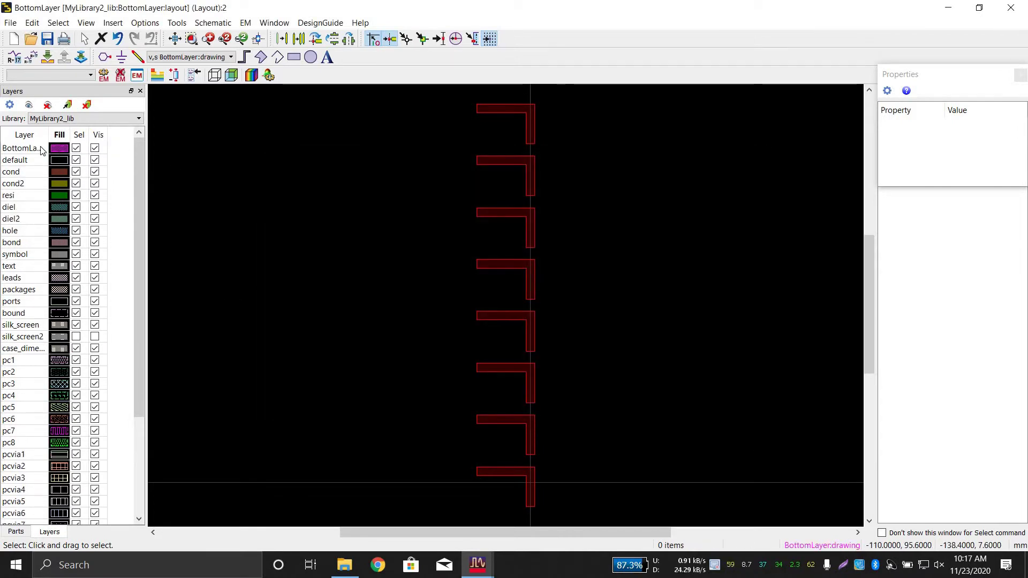
pyautogui.moveTo(573, 91); pyautogui.dragTo(458, 507)
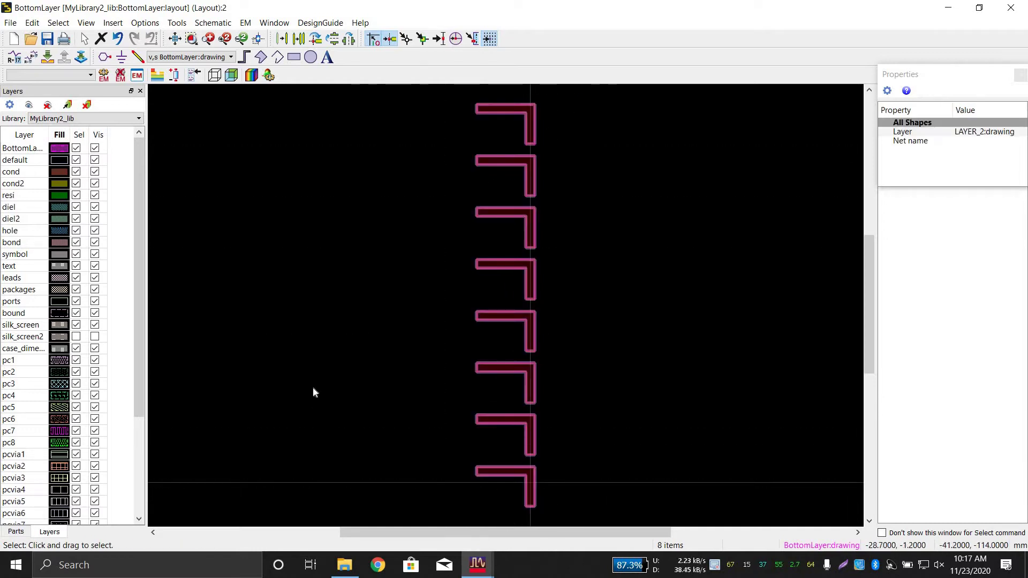
pyautogui.click(984, 132)
pyautogui.click(987, 134)
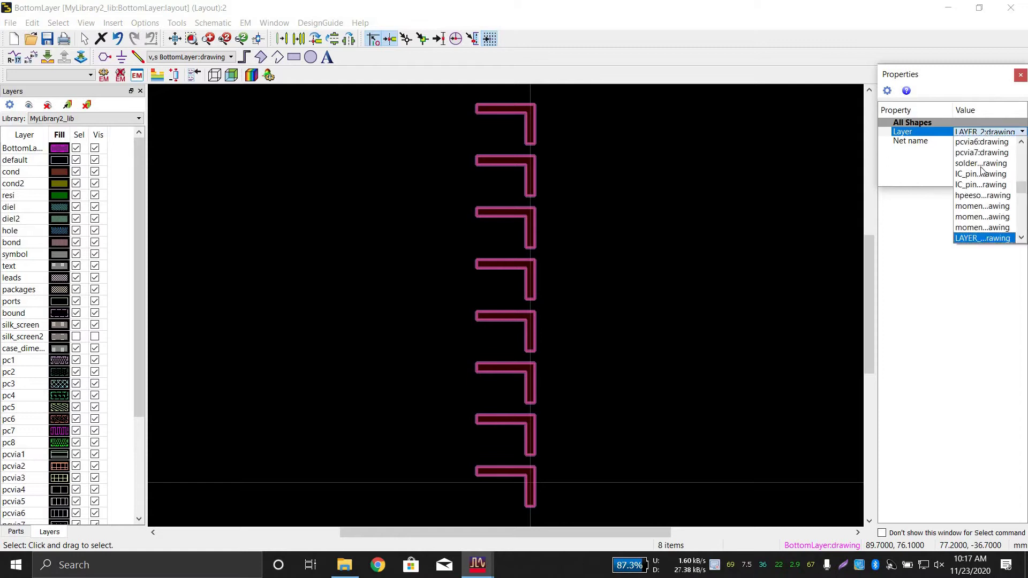
pyautogui.scroll(5, 982, 171)
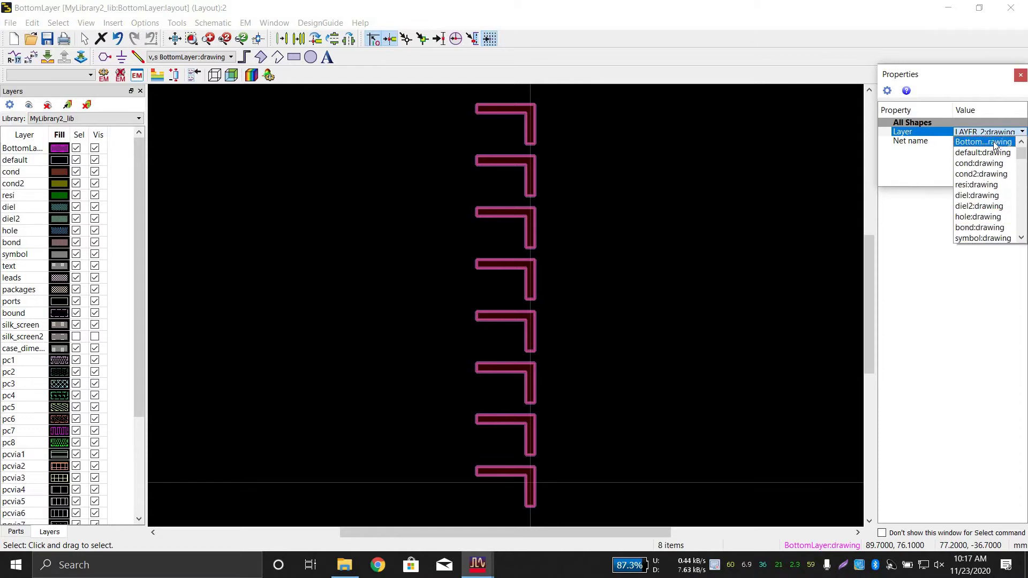
pyautogui.click(884, 161)
pyautogui.moveTo(877, 155); pyautogui.dragTo(790, 140)
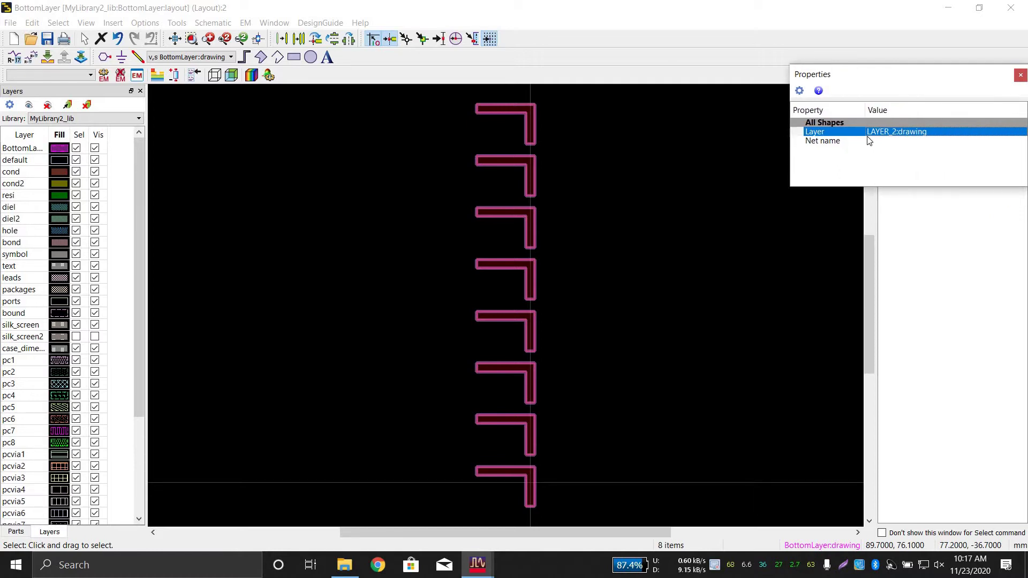
pyautogui.moveTo(866, 109)
pyautogui.mouseDown()
pyautogui.moveTo(875, 107)
pyautogui.moveTo(853, 108)
pyautogui.mouseUp()
# Move the selected traces from LAYER_2 to BottomLayer:drawing and dock the Properties panel.
pyautogui.click(901, 137)
pyautogui.click(902, 136)
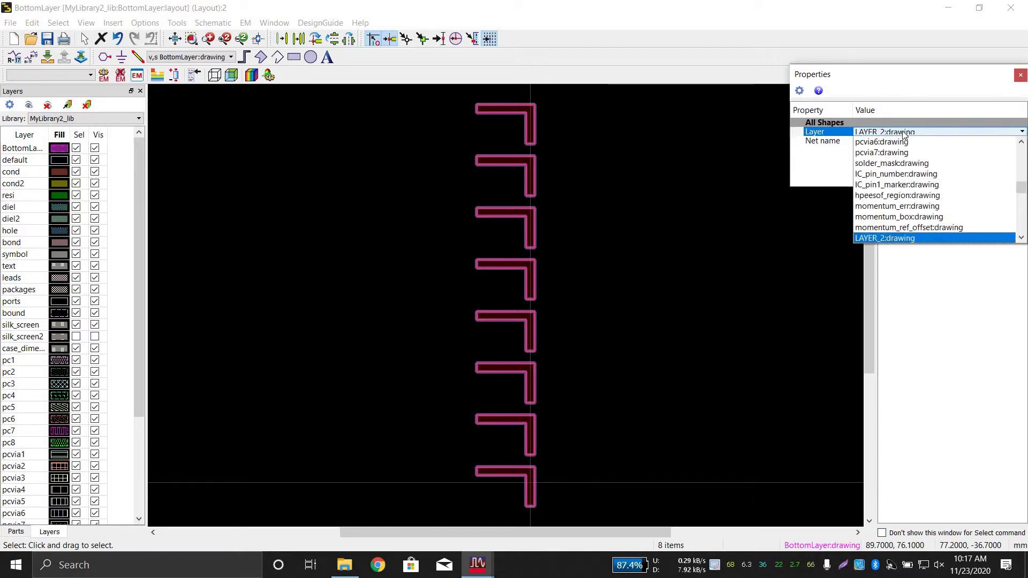
pyautogui.scroll(8, 904, 141)
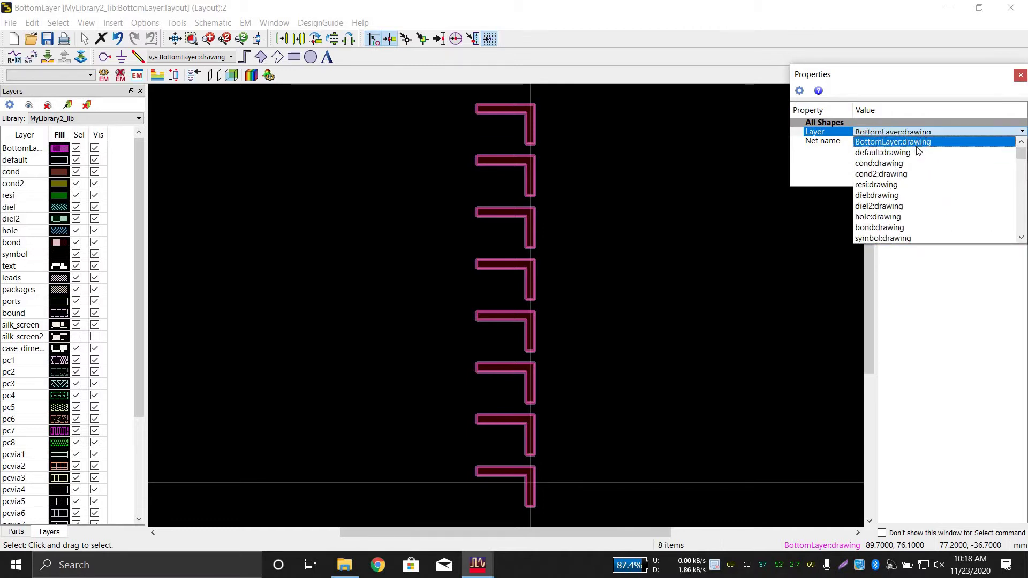
pyautogui.click(904, 142)
pyautogui.click(669, 189)
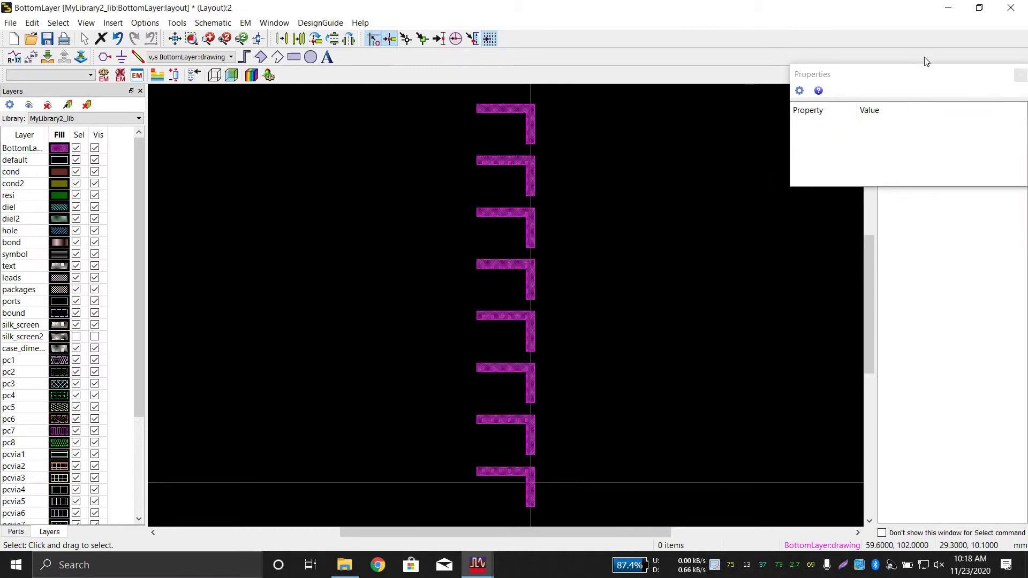
pyautogui.moveTo(928, 79); pyautogui.dragTo(975, 223)
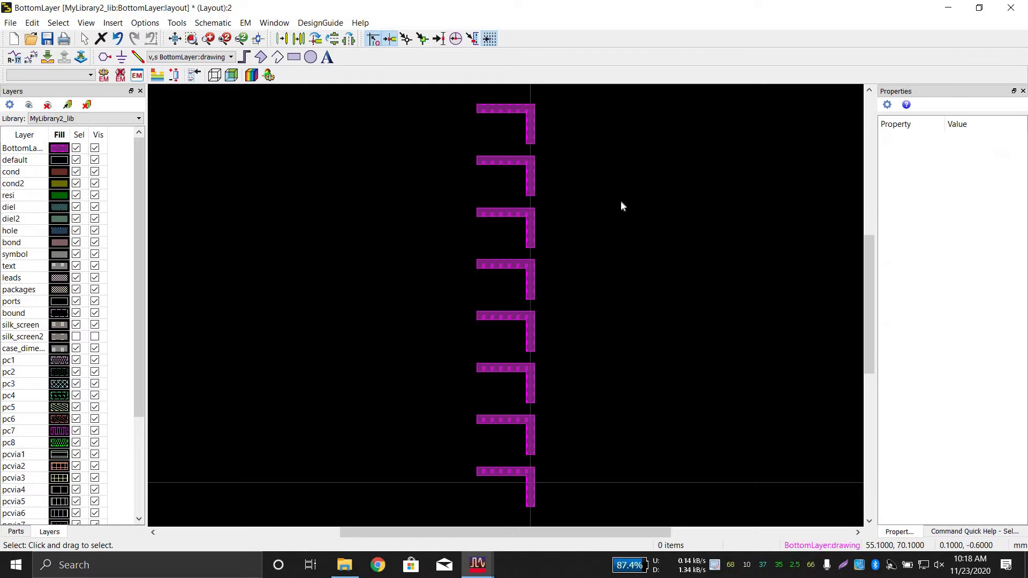
# Hide all layers, isolate LAYER_2, show all layers again and make LAYER_2 current.
pyautogui.scroll(-4, 103, 283)
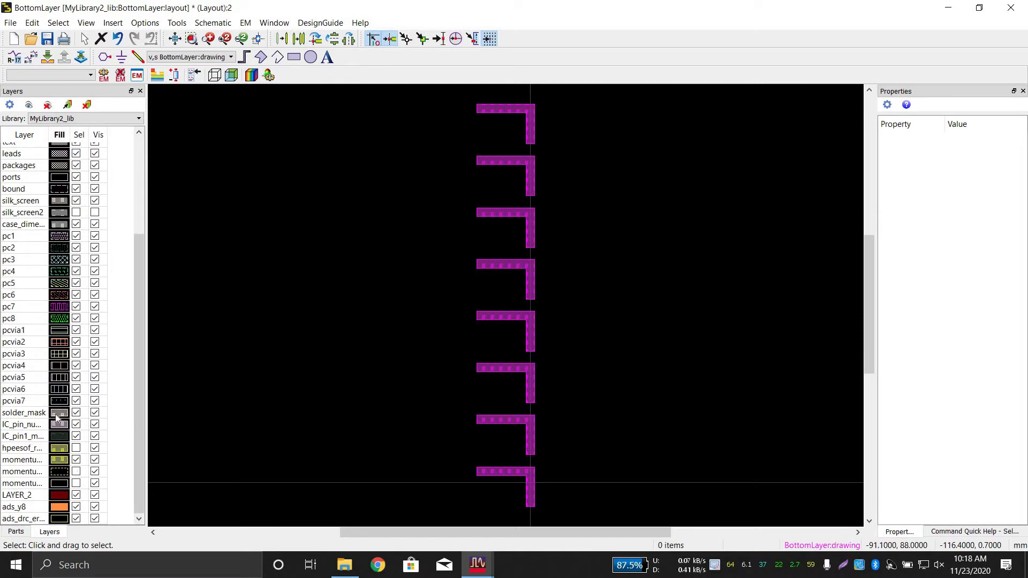
pyautogui.scroll(4, 57, 417)
pyautogui.click(56, 173)
pyautogui.scroll(-4, 62, 289)
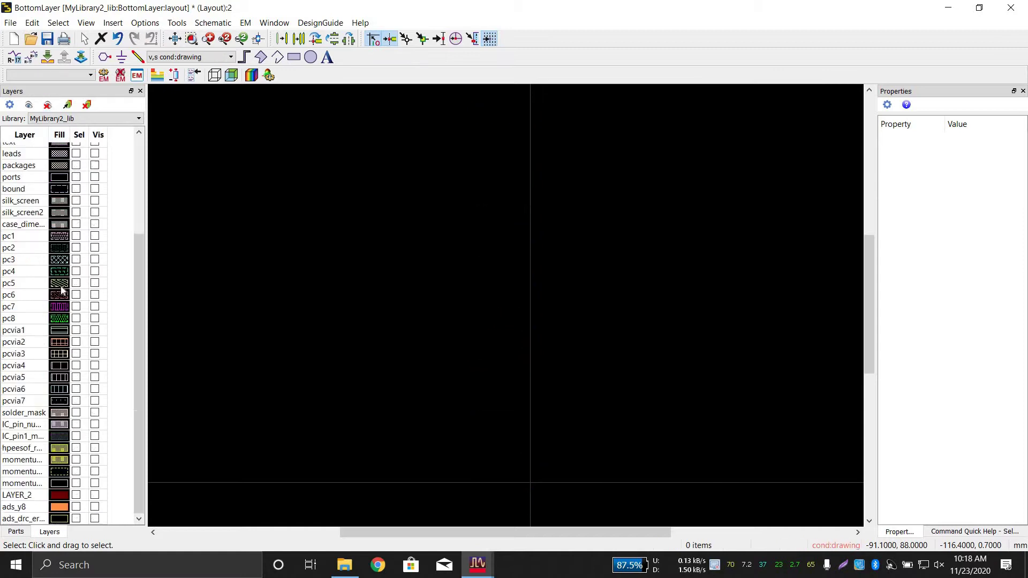
pyautogui.click(77, 496)
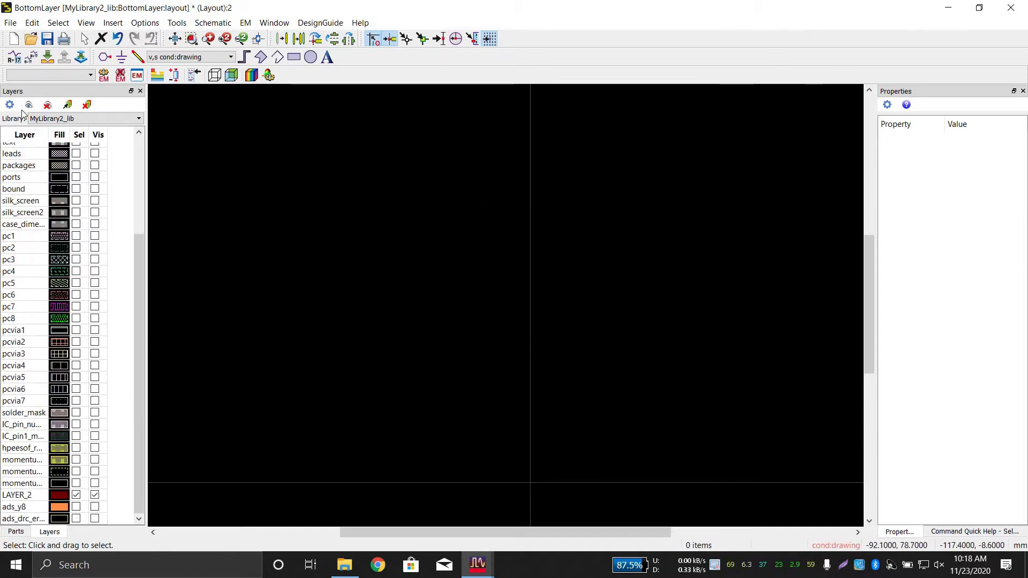
pyautogui.click(68, 104)
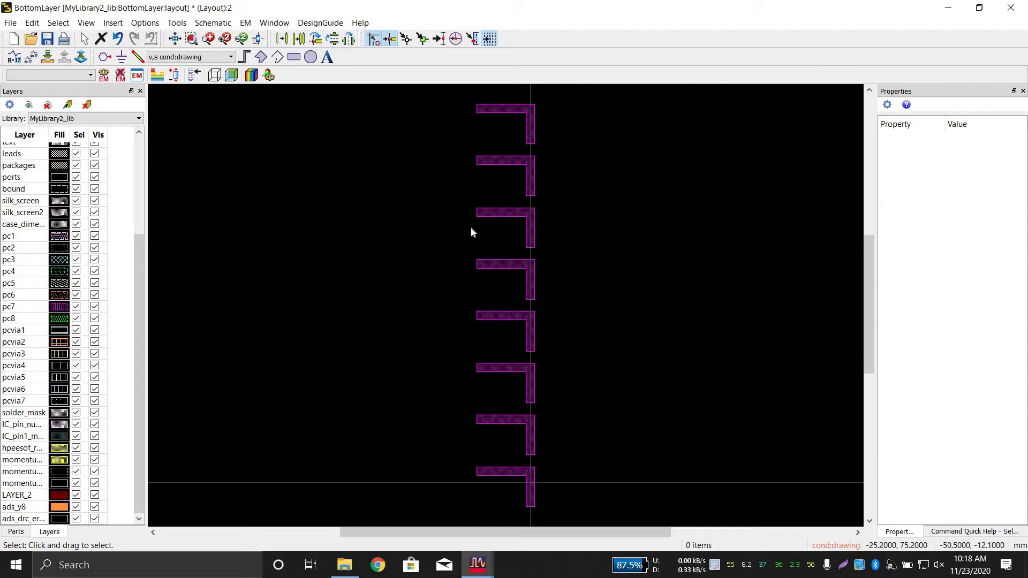
pyautogui.click(37, 498)
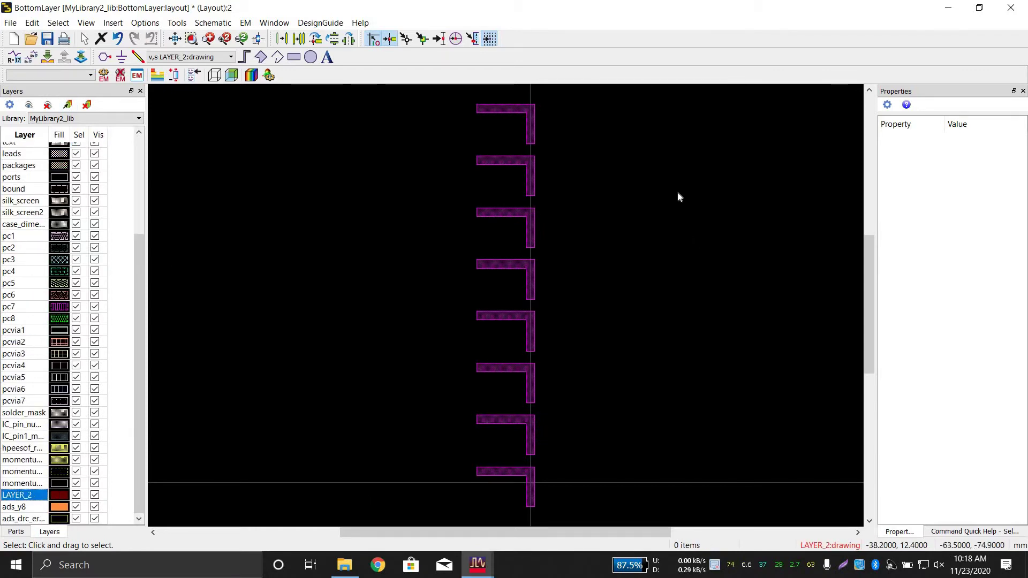
# Area-select the traces, then clear the selection and review the layer list.
pyautogui.press('a')
pyautogui.click(564, 118)
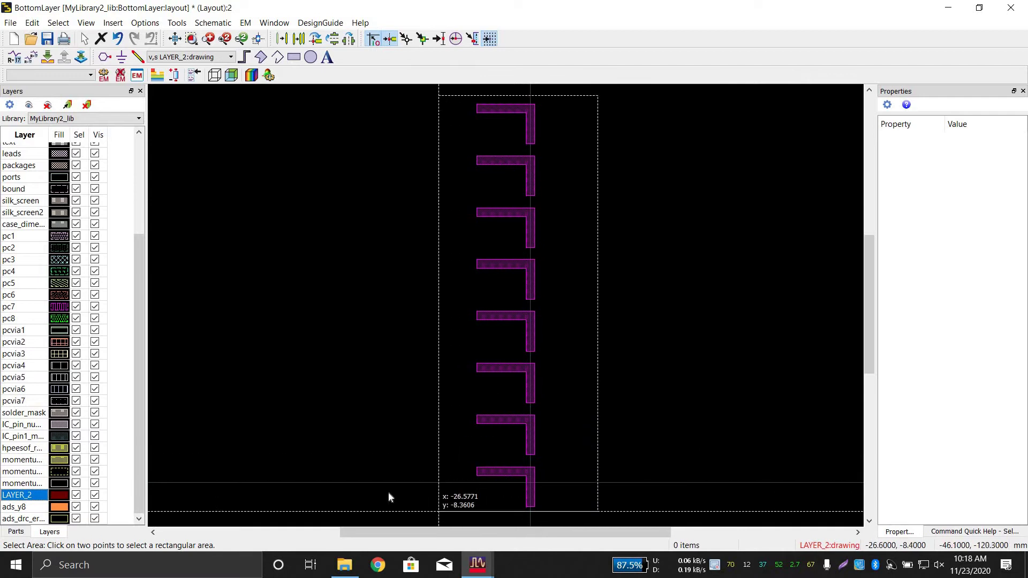
pyautogui.click(382, 450)
pyautogui.click(375, 412)
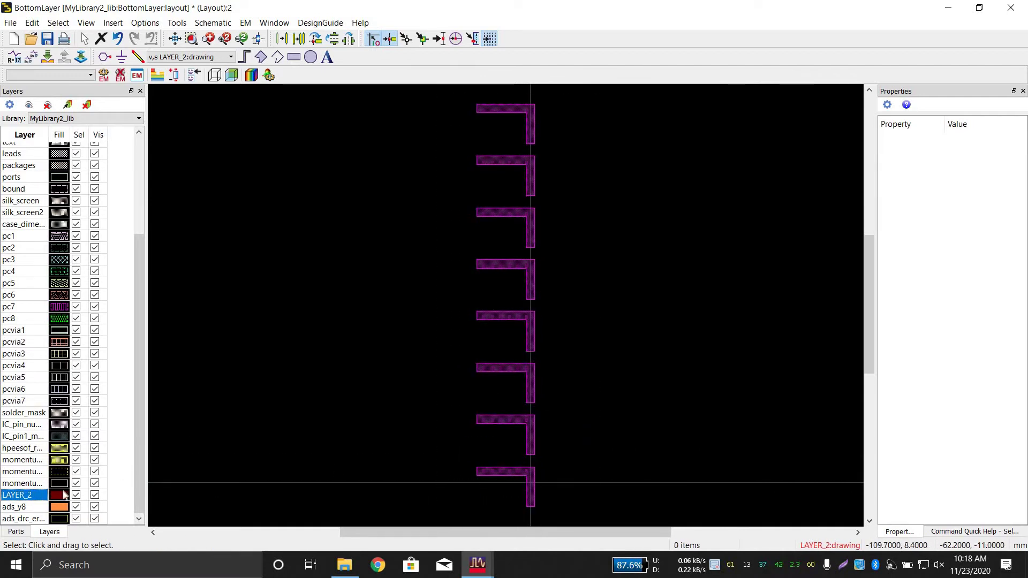
pyautogui.click(26, 497)
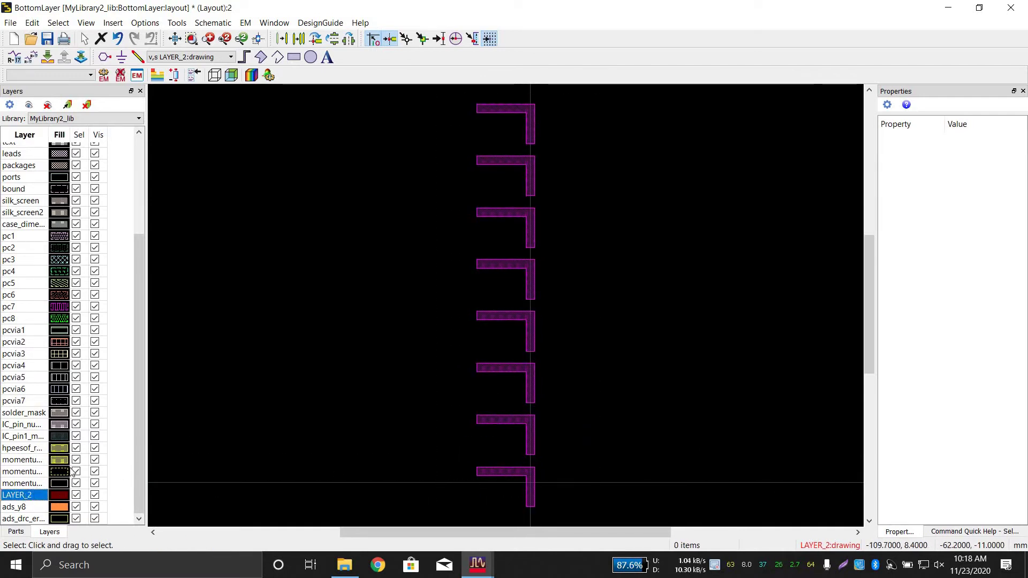
pyautogui.scroll(3, 496, 304)
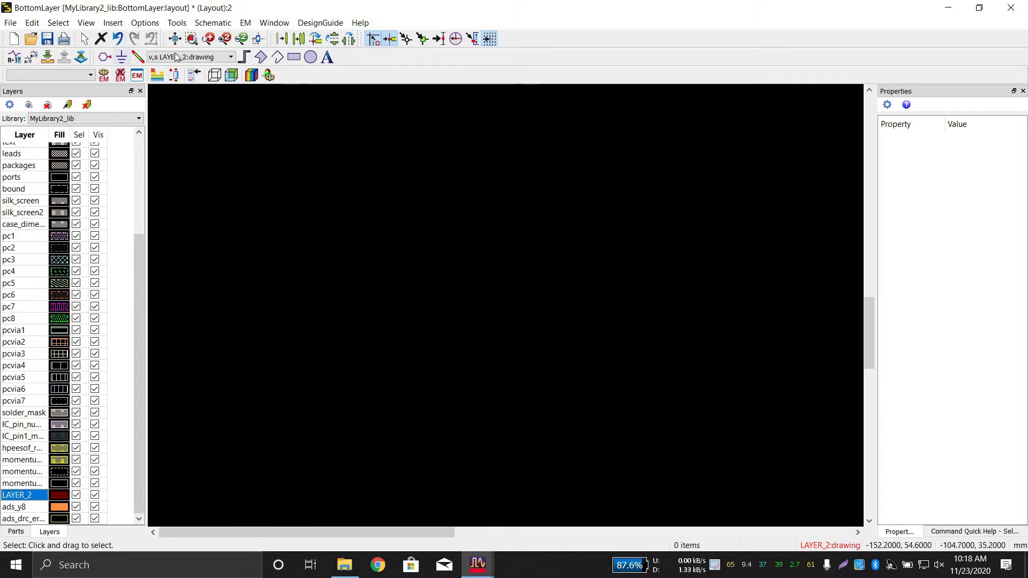
pyautogui.scroll(-3, 250, 177)
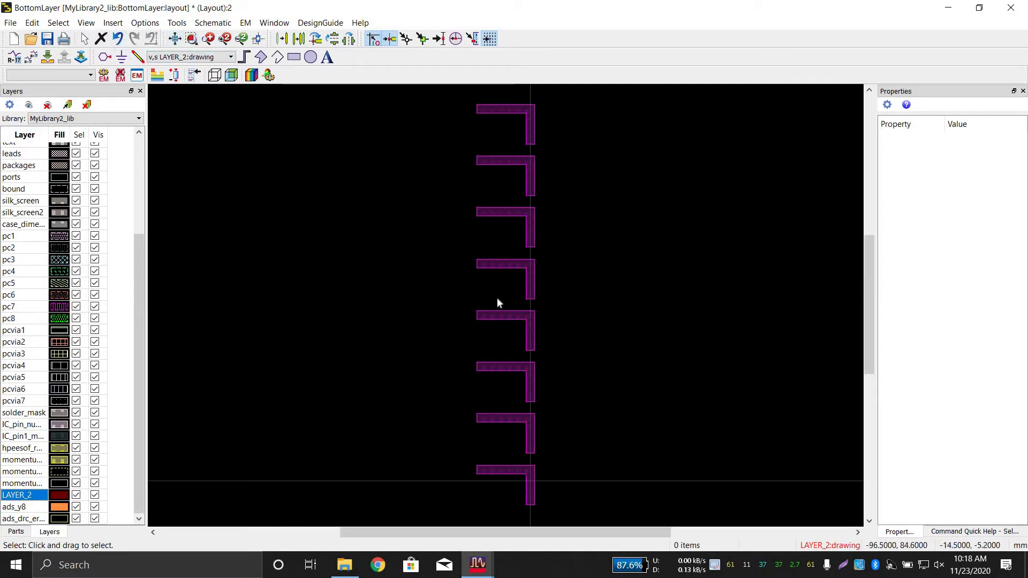
pyautogui.scroll(3, 331, 172)
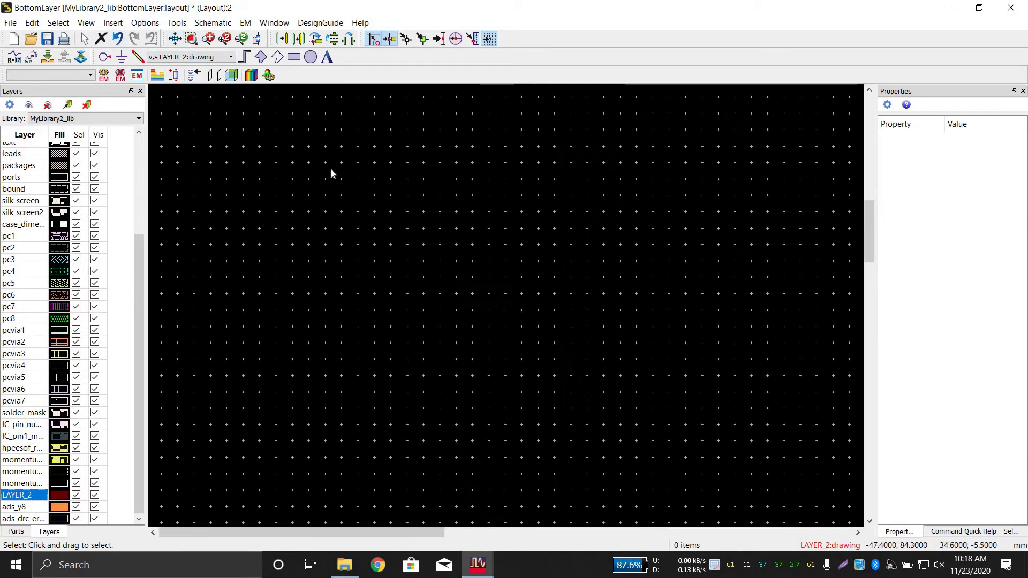
# Fit the traces in view, hide all layers and make BottomLayer the current visible layer.
pyautogui.click(180, 40)
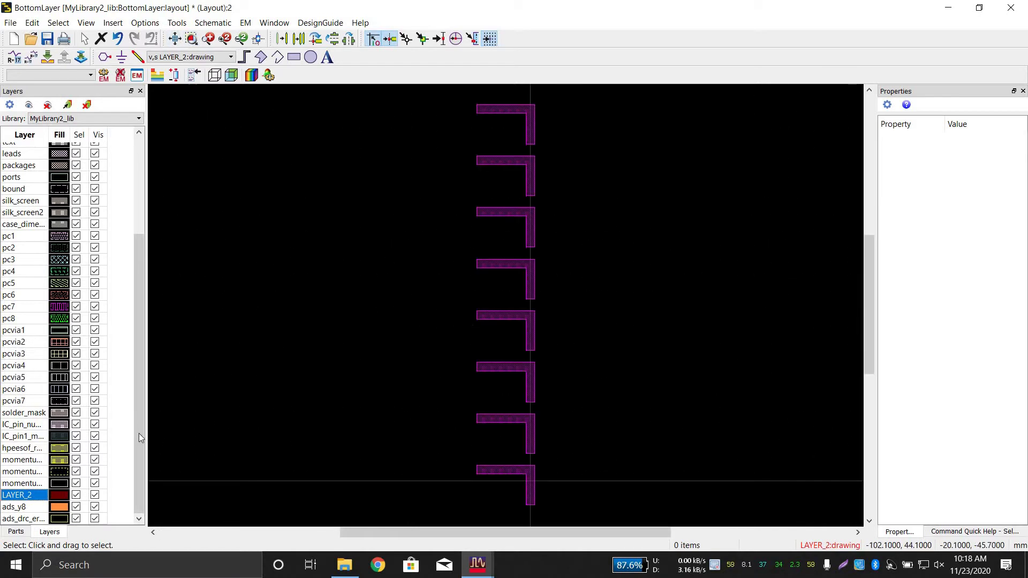
pyautogui.moveTo(139, 438); pyautogui.dragTo(134, 161)
pyautogui.click(34, 152)
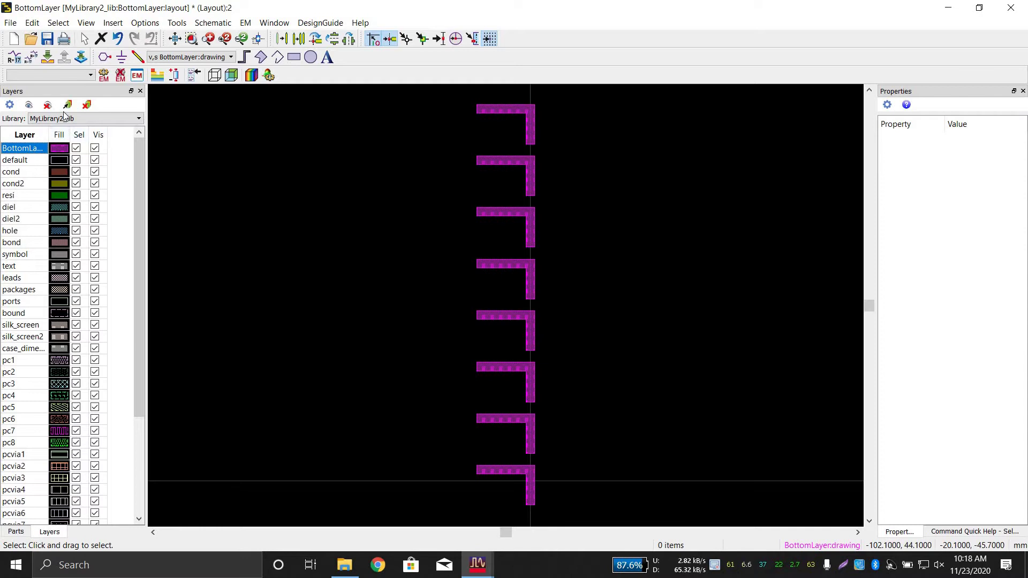
pyautogui.click(47, 104)
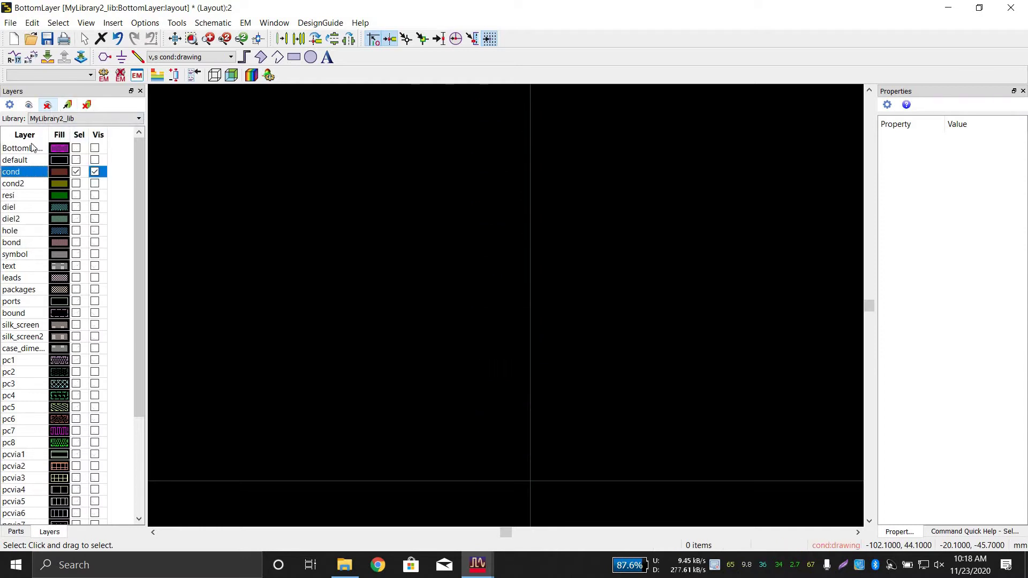
pyautogui.click(44, 153)
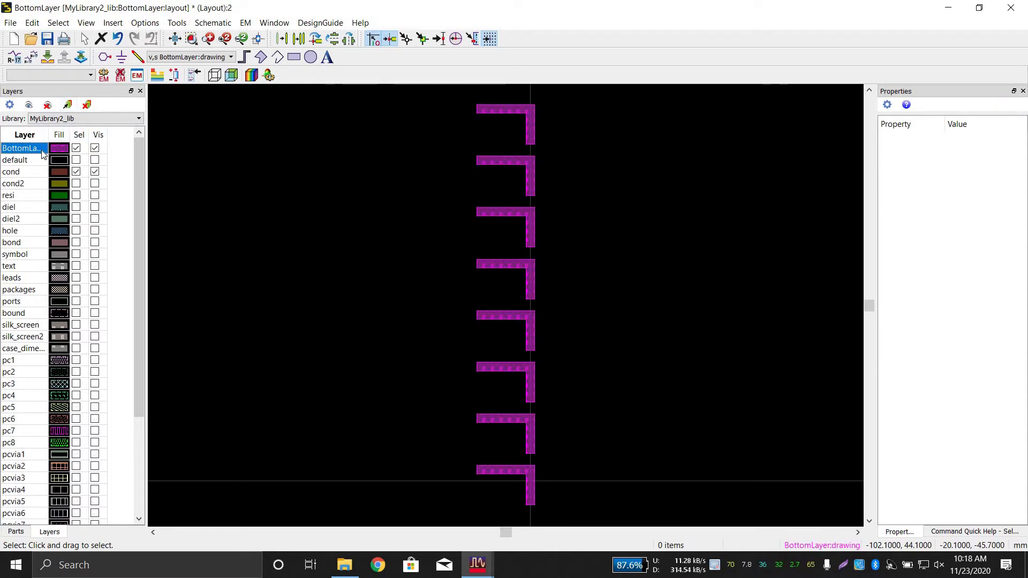
# Start a layout export and browse to the Desktop, then cancel the .gds file picker.
pyautogui.click(11, 23)
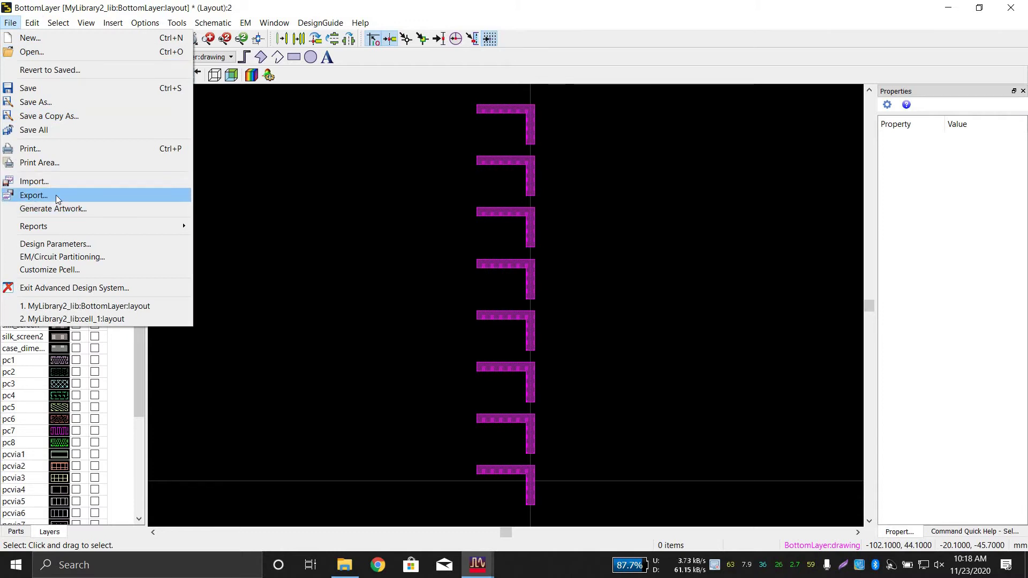
pyautogui.click(54, 194)
pyautogui.click(563, 282)
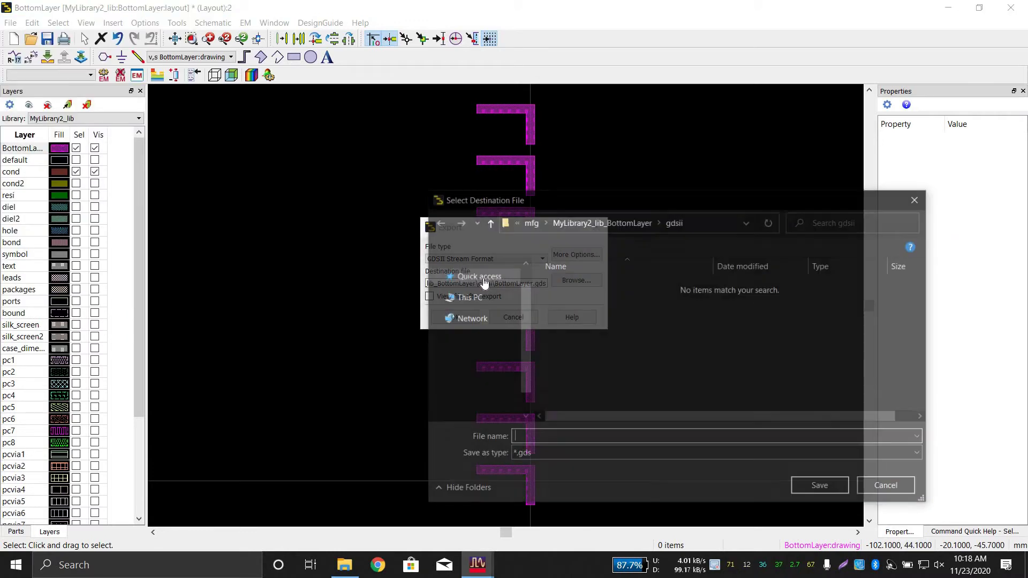
pyautogui.click(489, 293)
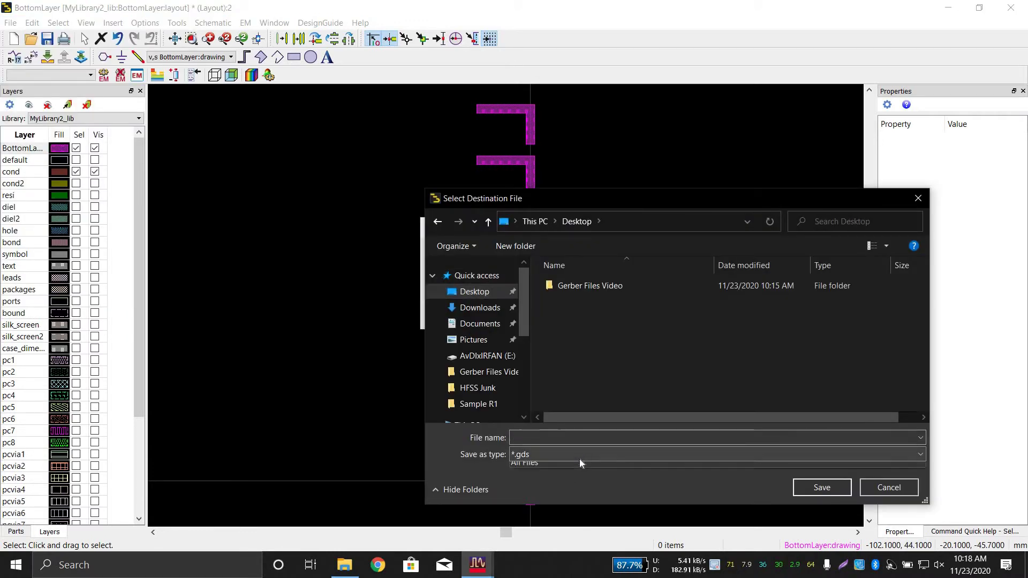
pyautogui.click(580, 455)
pyautogui.click(587, 464)
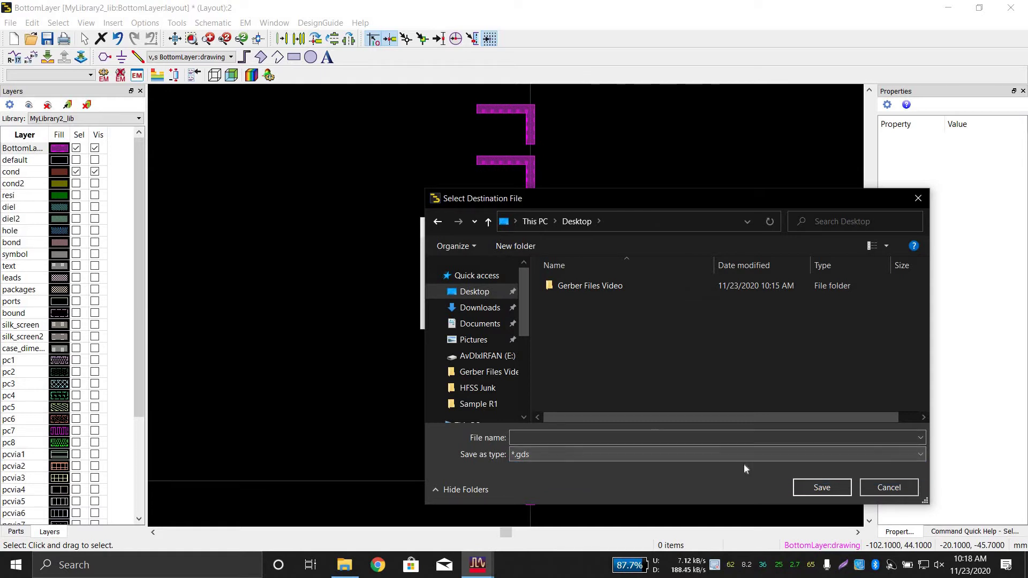
pyautogui.click(888, 487)
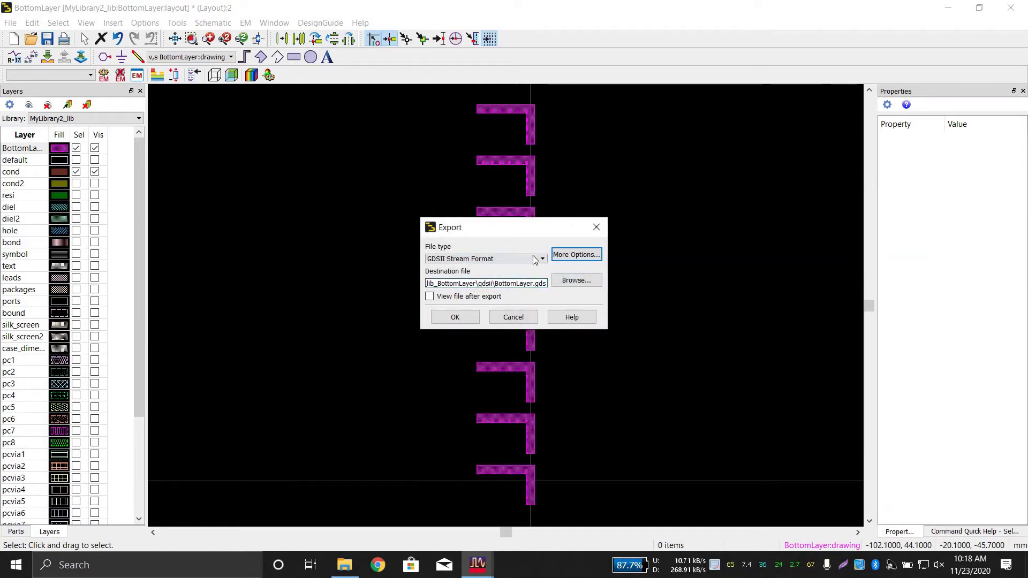
# Set the export format to Gerber/Drill with the Desktop as destination directory.
pyautogui.click(540, 259)
pyautogui.click(530, 294)
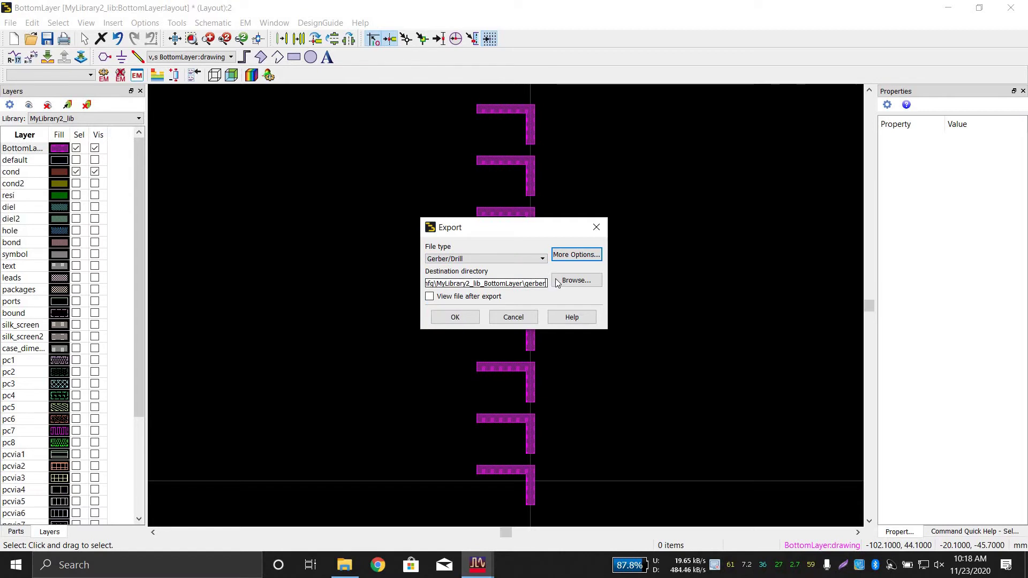
pyautogui.click(577, 280)
pyautogui.click(474, 292)
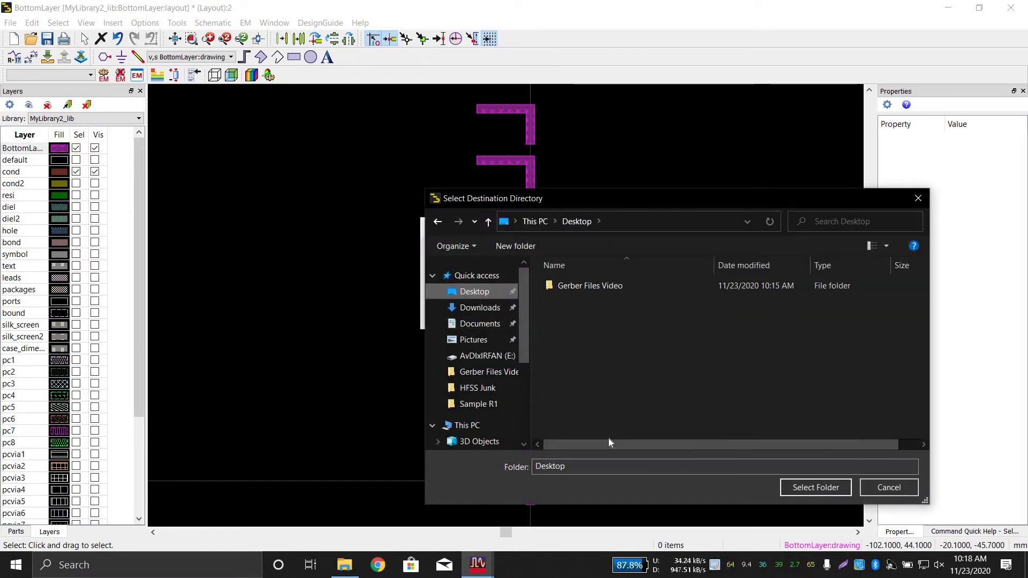
pyautogui.click(815, 487)
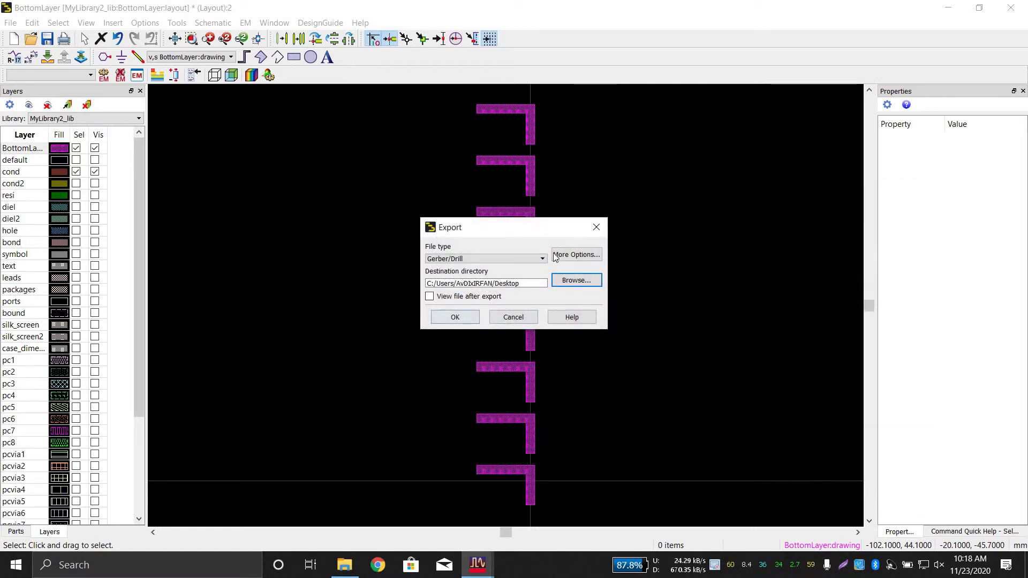
pyautogui.click(568, 255)
# Set the Gerber output unit to mm, review the Layers and Drill settings, and run the export.
pyautogui.click(414, 317)
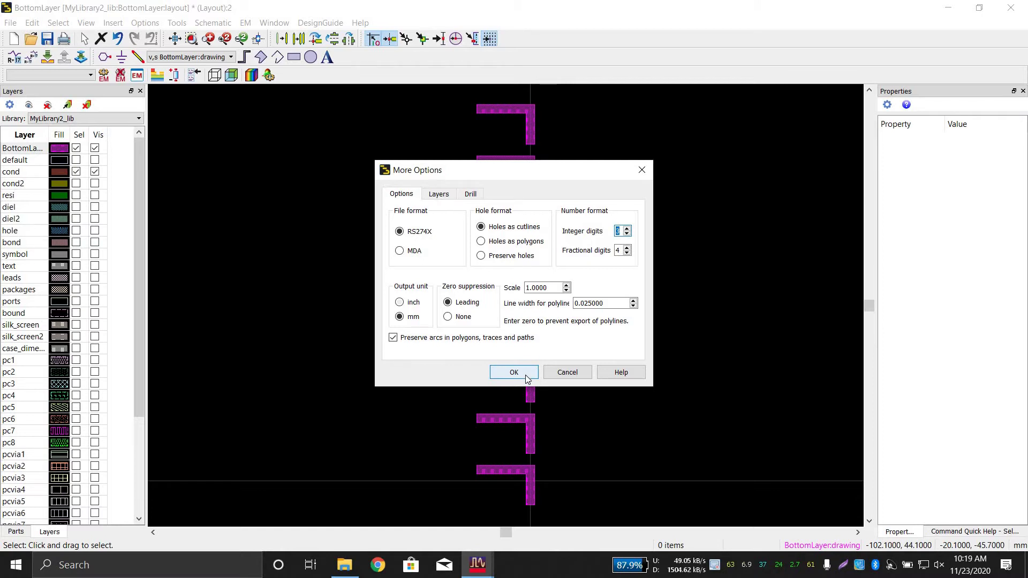
pyautogui.click(439, 194)
pyautogui.click(469, 195)
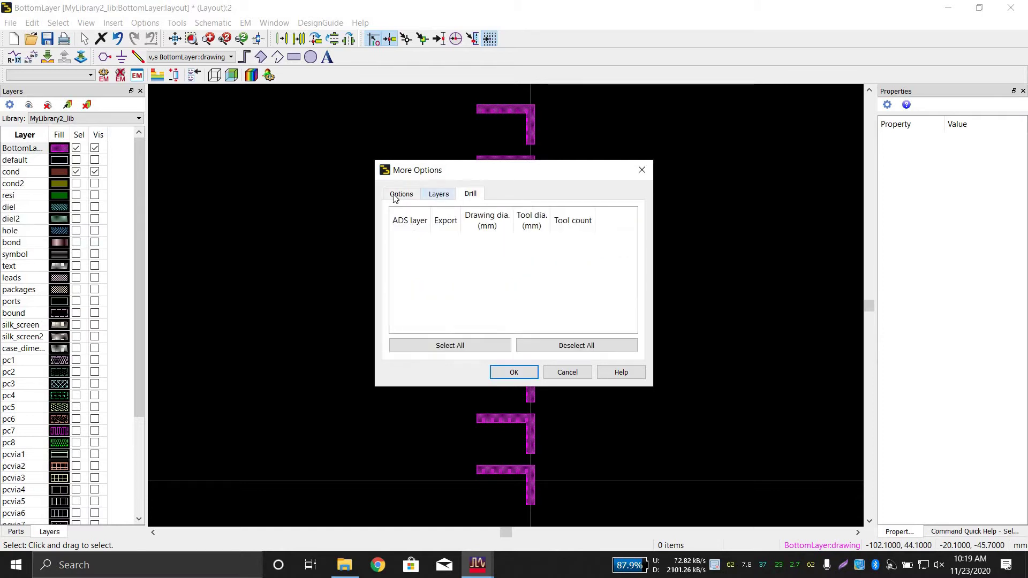
pyautogui.click(401, 194)
pyautogui.click(520, 371)
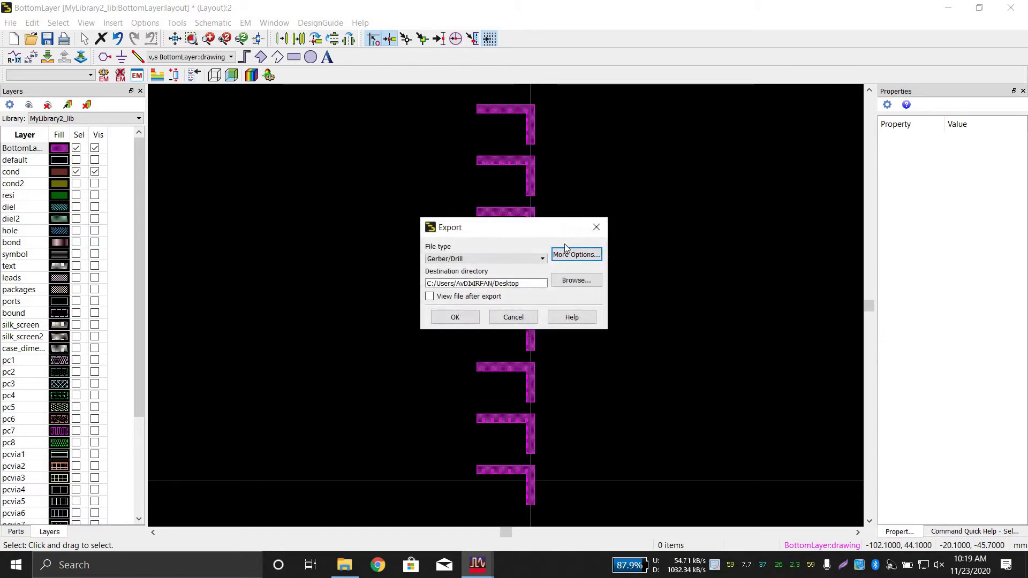
pyautogui.click(470, 317)
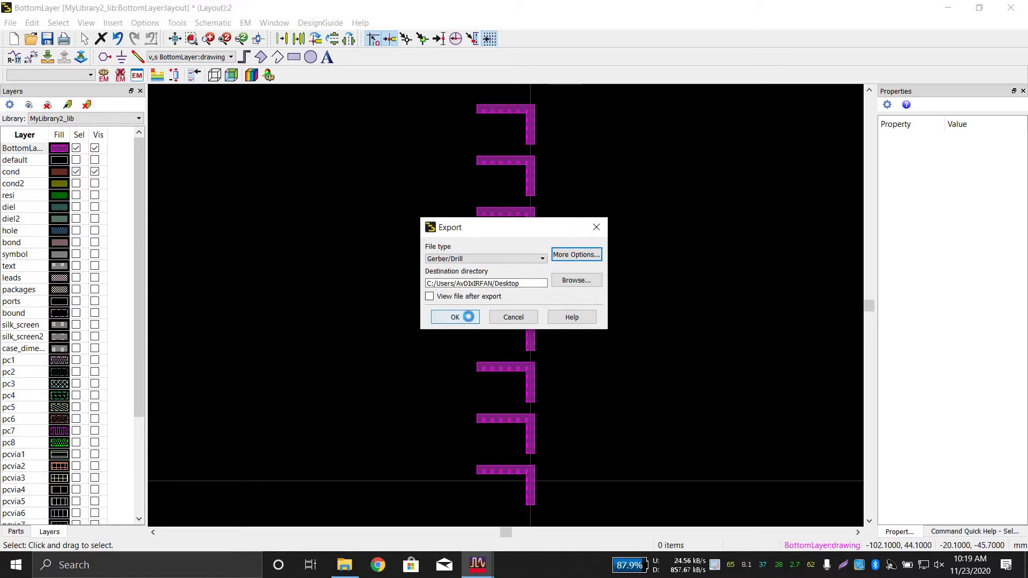
# Dismiss the export message, minimize the ADS windows and cut BottomLayer.gbr from the desktop.
pyautogui.click(82, 213)
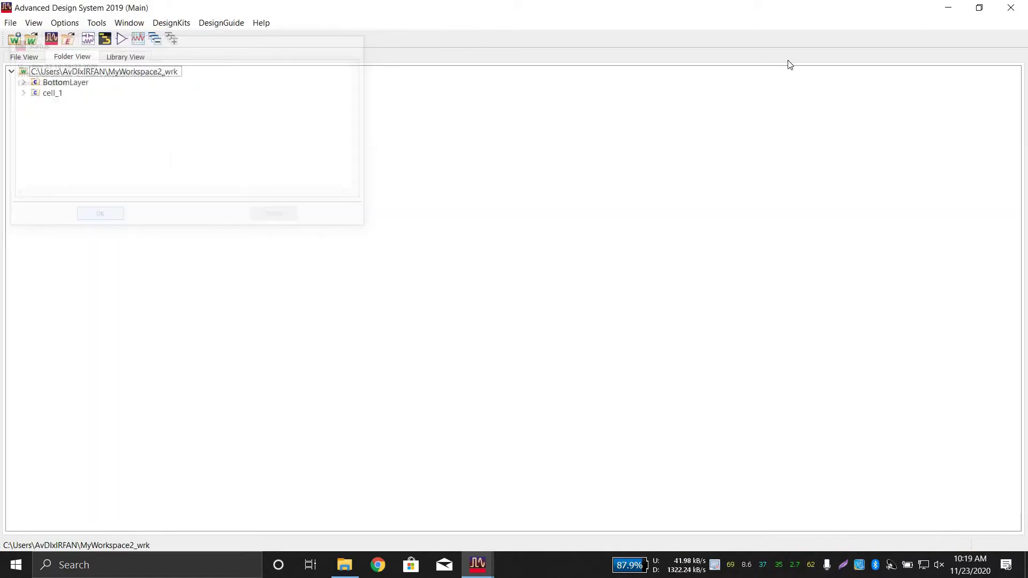
pyautogui.click(947, 7)
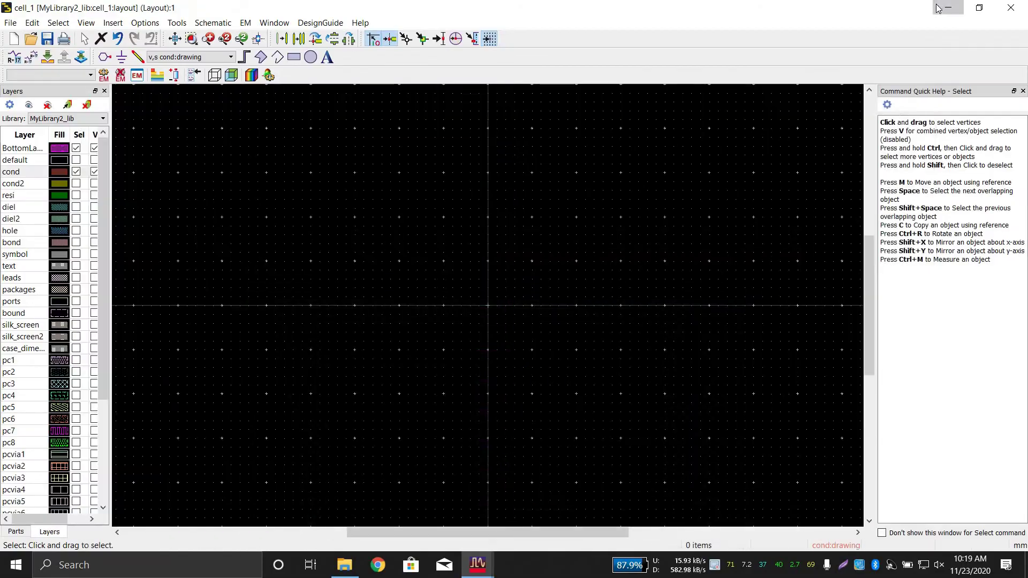
pyautogui.click(945, 6)
pyautogui.click(89, 353)
pyautogui.rightClick(89, 352)
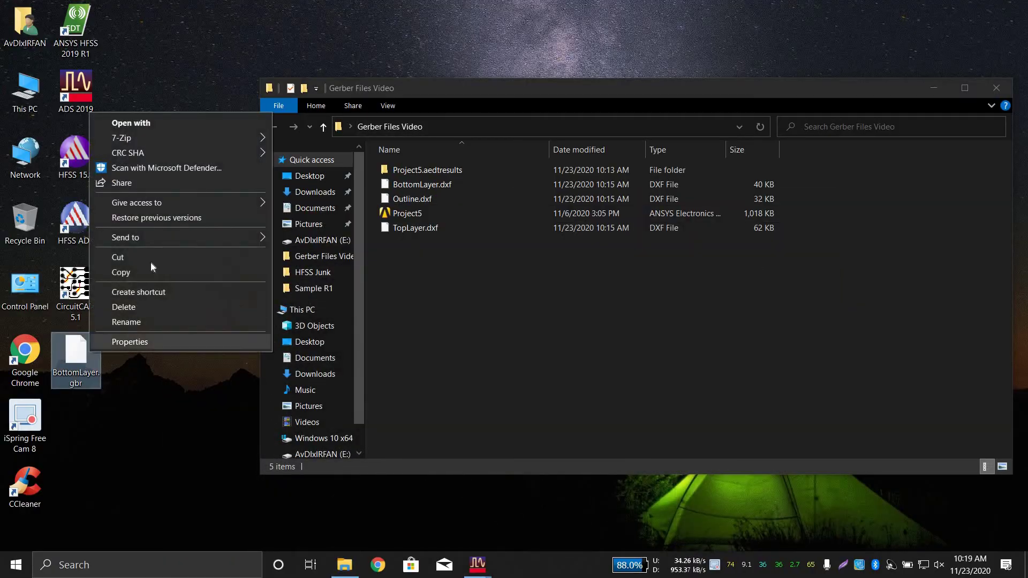
pyautogui.click(152, 256)
# Create a Gerbers folder in Gerber Files Video and paste BottomLayer.gbr into it.
pyautogui.rightClick(615, 329)
pyautogui.rightClick(505, 385)
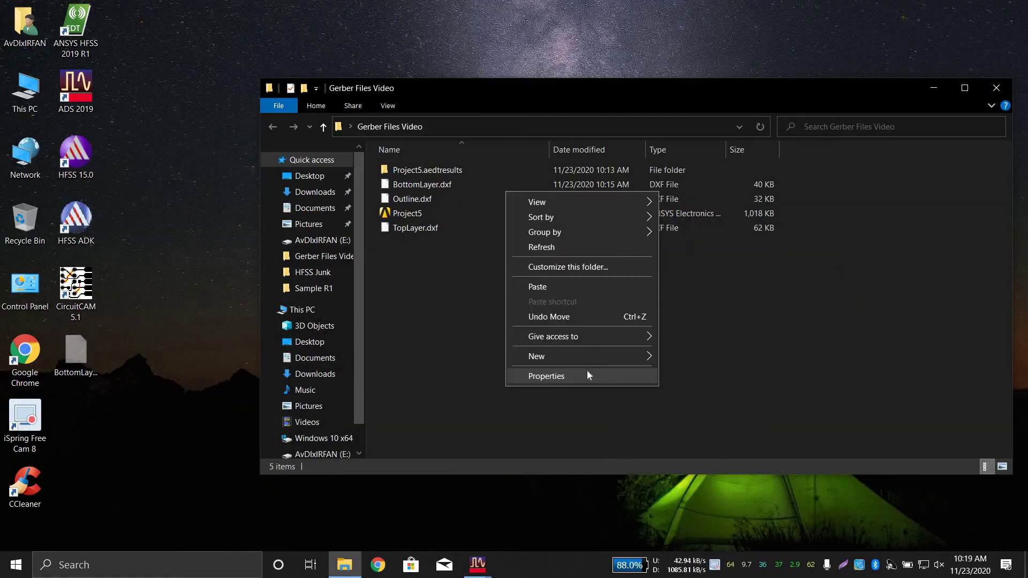
pyautogui.moveTo(637, 355)
pyautogui.click(680, 351)
pyautogui.write('Ge')
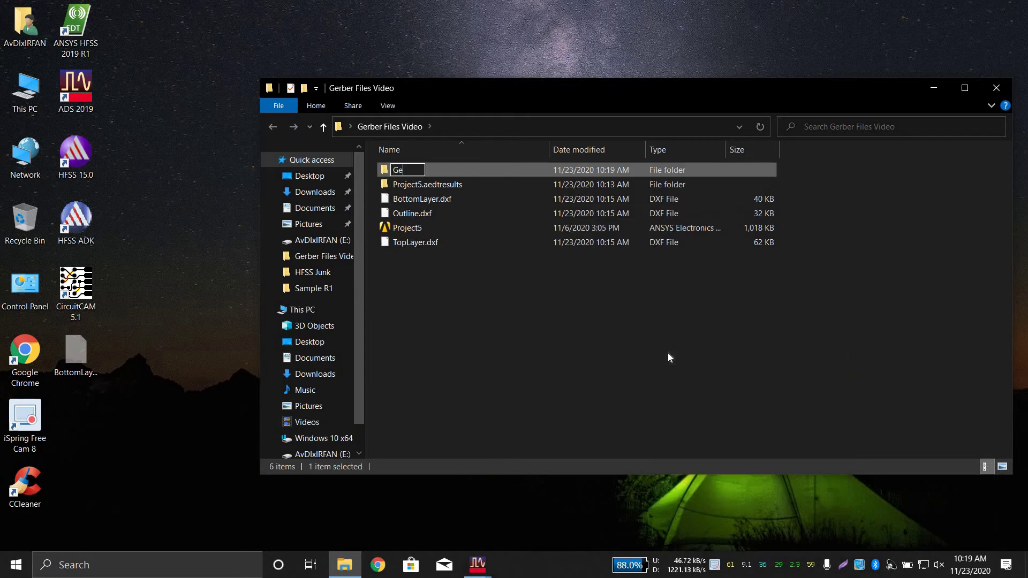
pyautogui.write('rbers')
pyautogui.press('Return')
pyautogui.press('Return')
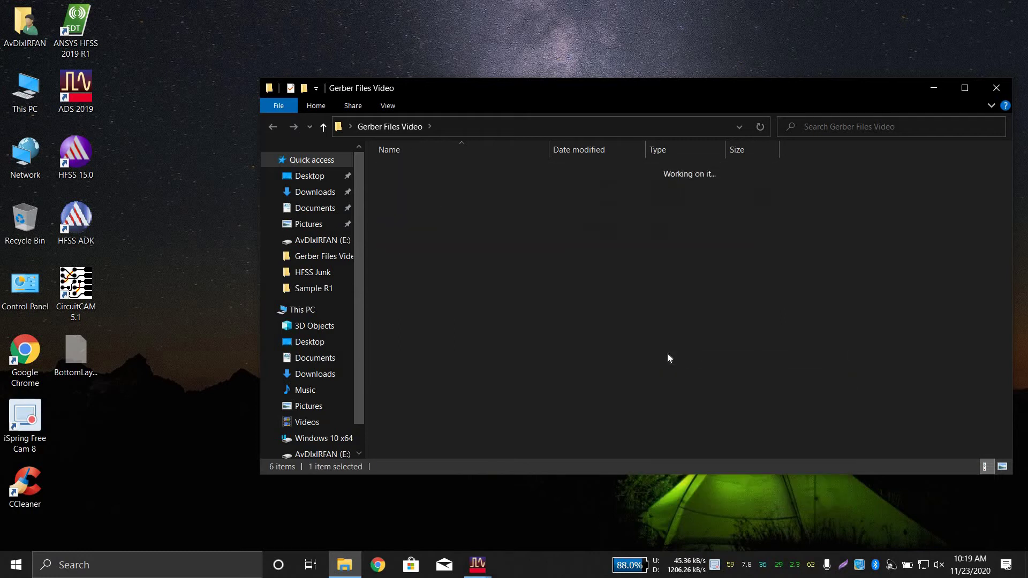
pyautogui.hotkey('ctrl', 'v')
# Return to Gerber Files Video and bring the cell_1 ADS layout back to the front.
pyautogui.click(589, 301)
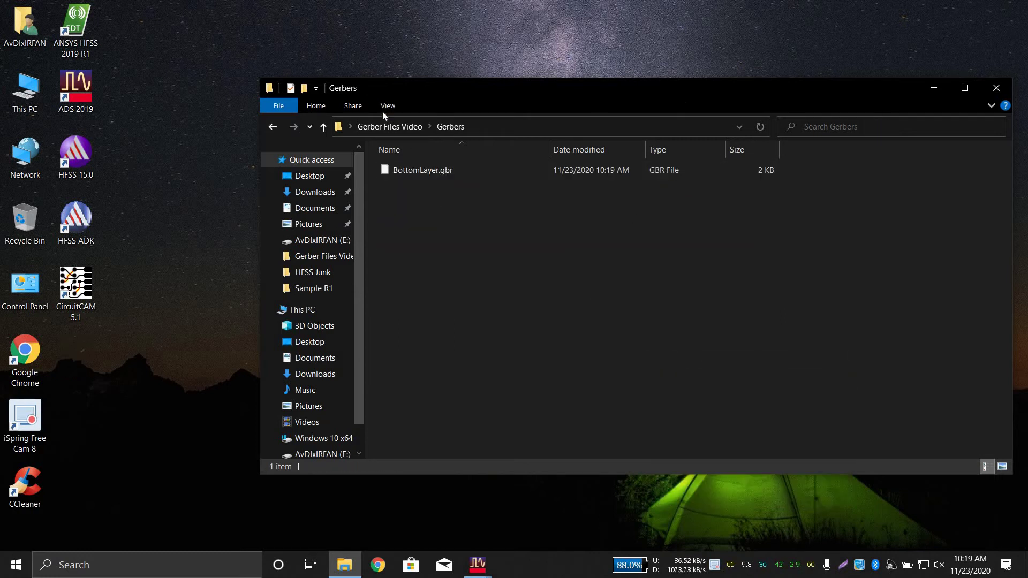
pyautogui.click(390, 126)
pyautogui.click(477, 565)
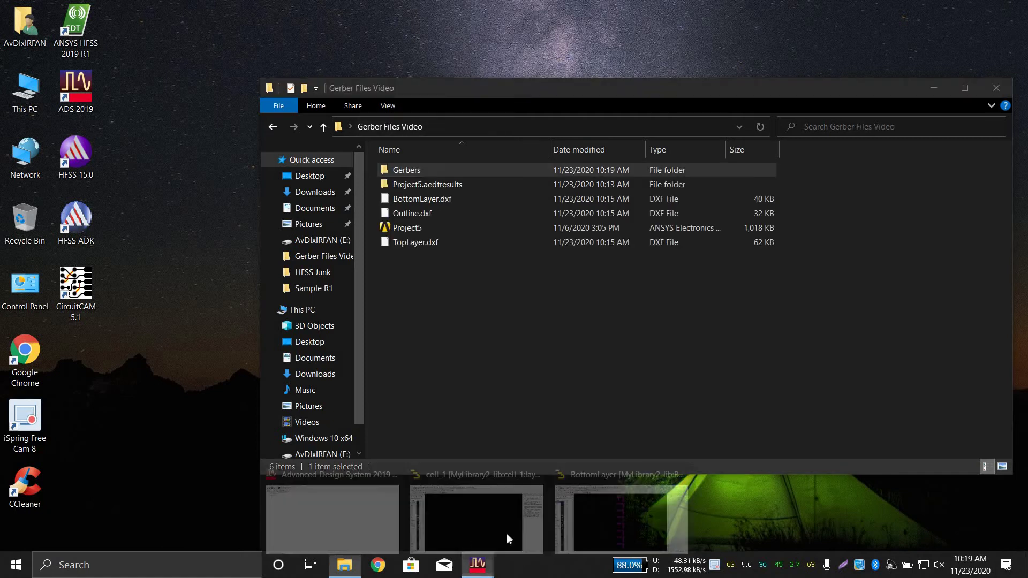
pyautogui.click(524, 506)
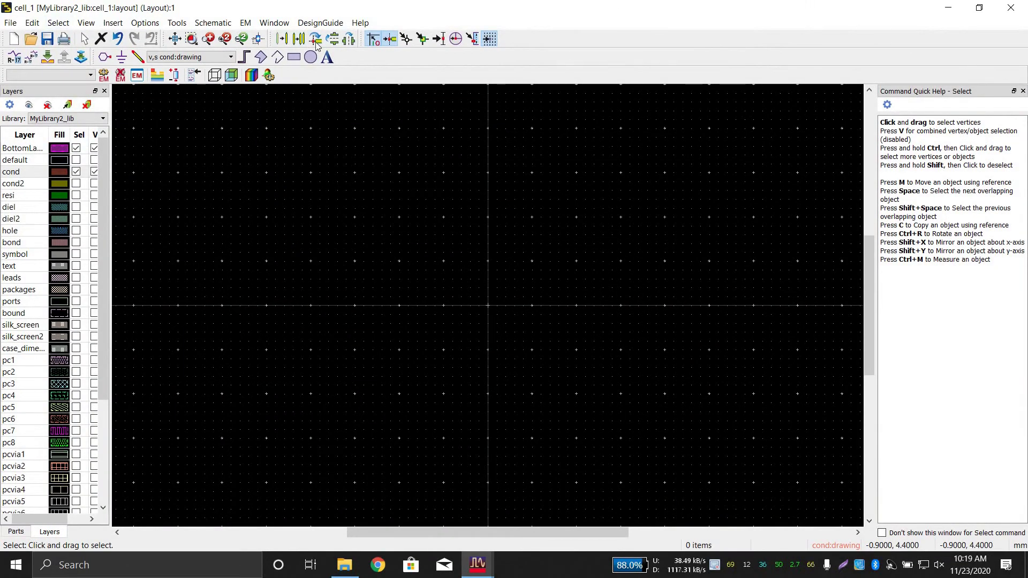
# Begin a DXF import into cell_1 with TopLayer.dxf and review its units and layer options.
pyautogui.click(11, 23)
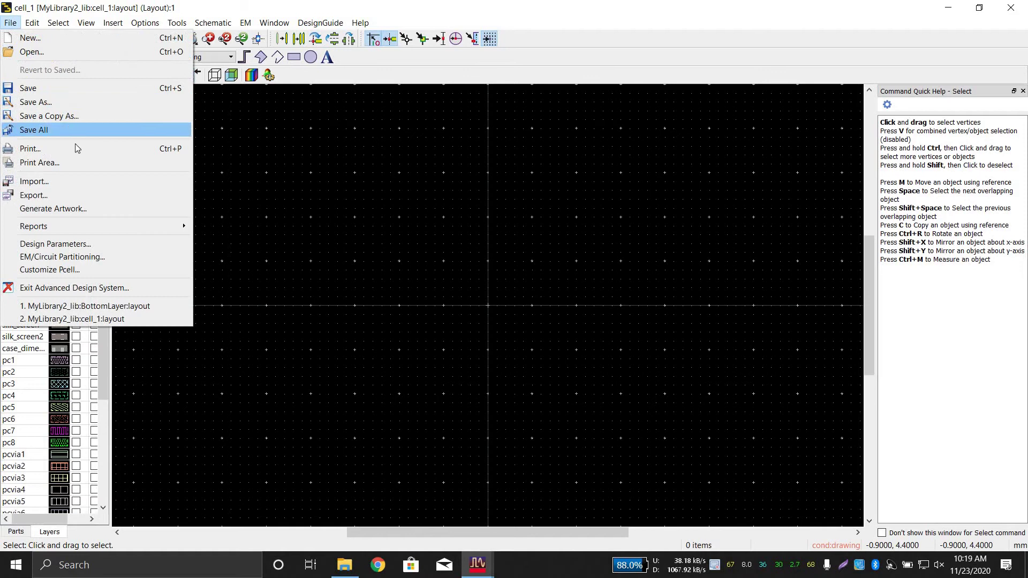
pyautogui.click(75, 181)
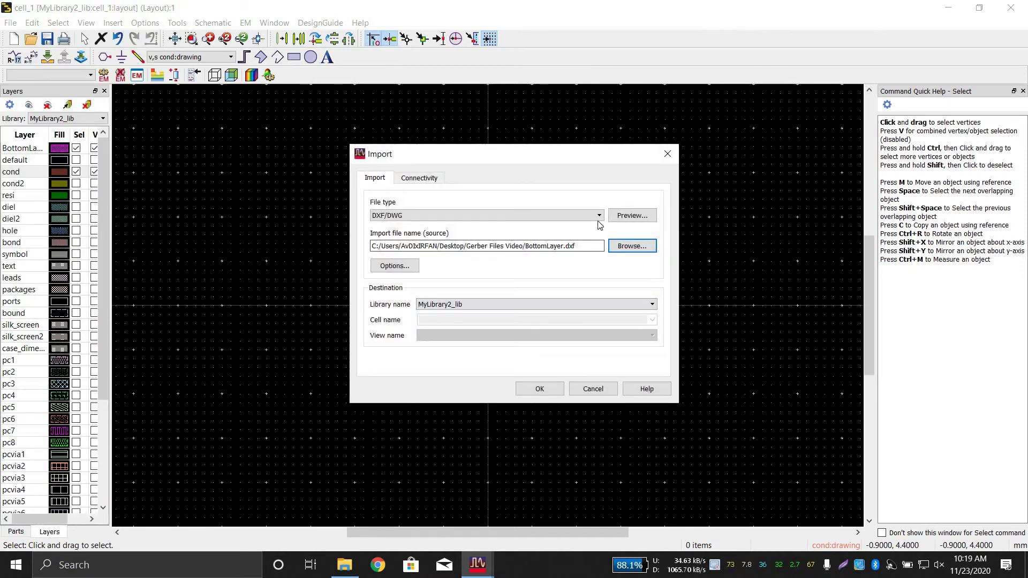
pyautogui.click(637, 255)
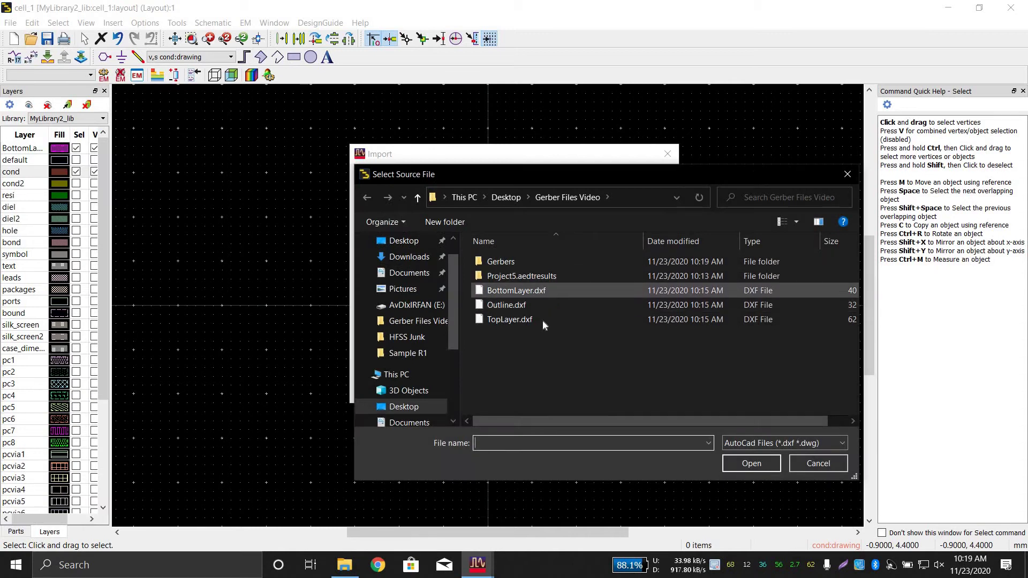
pyautogui.doubleClick(522, 320)
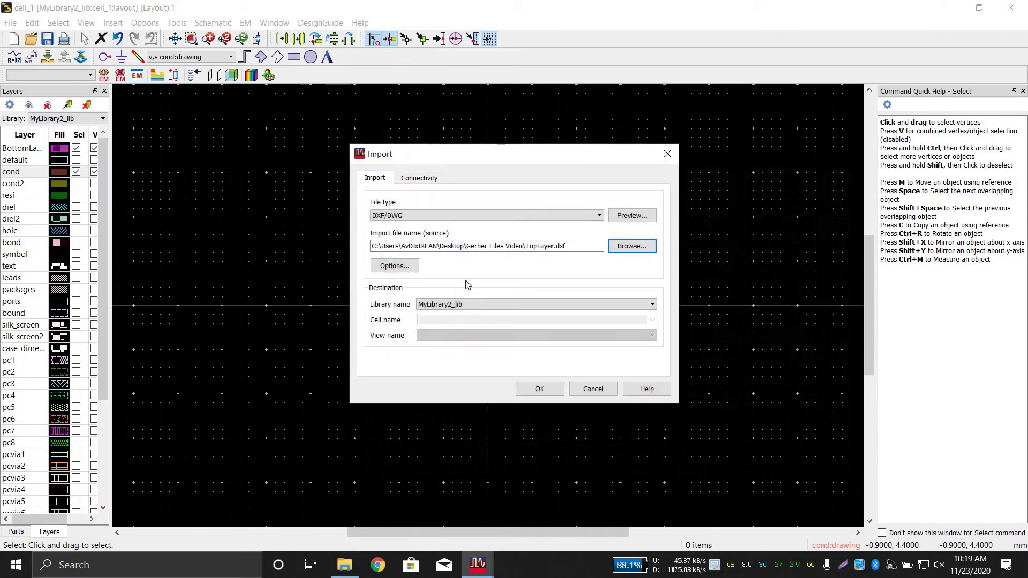
pyautogui.click(395, 266)
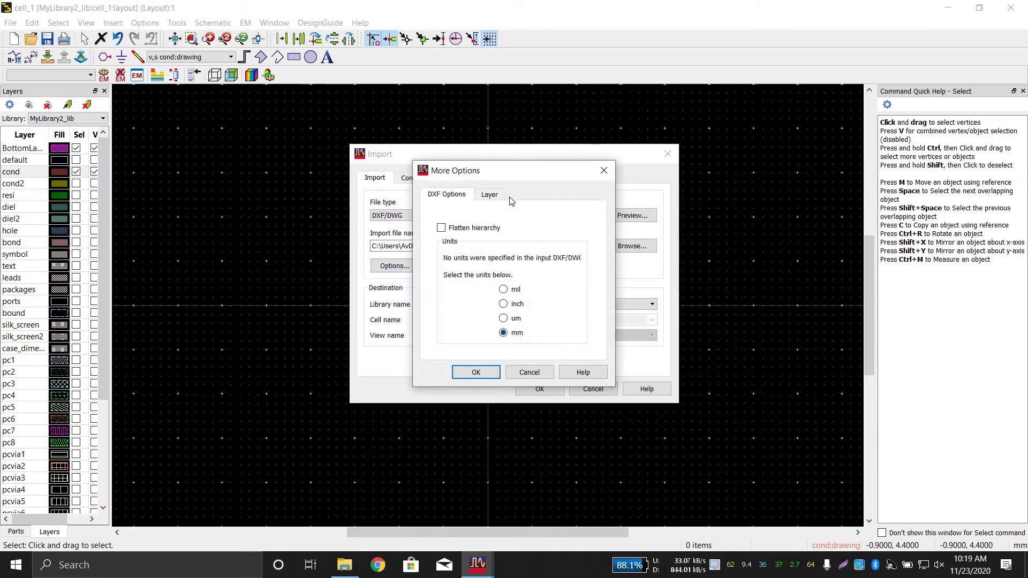
pyautogui.click(490, 195)
pyautogui.click(447, 194)
pyautogui.click(475, 372)
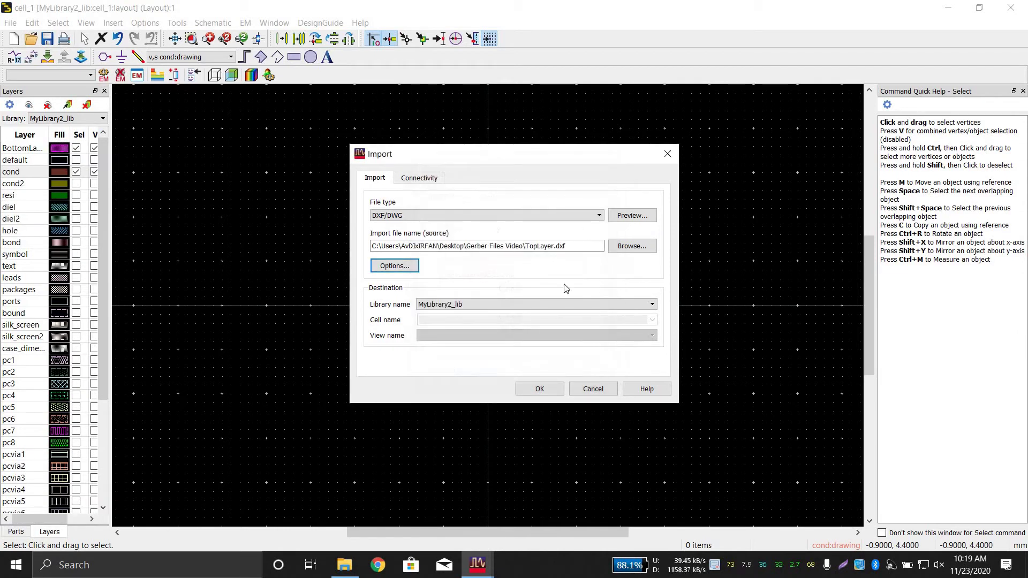
# Reselect TopLayer.dxf, run the import and dismiss the completion status.
pyautogui.click(632, 246)
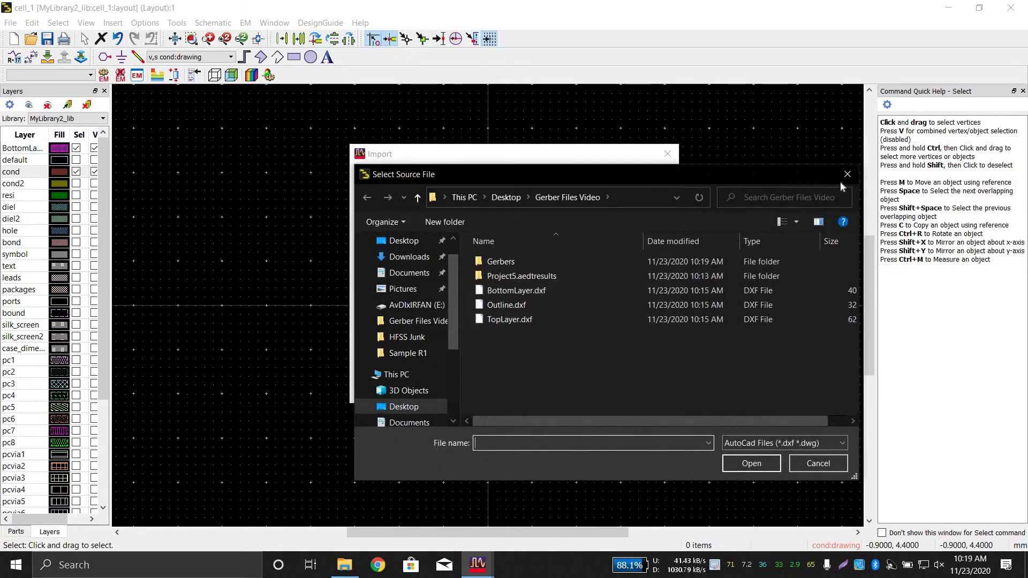
pyautogui.doubleClick(510, 319)
pyautogui.click(541, 389)
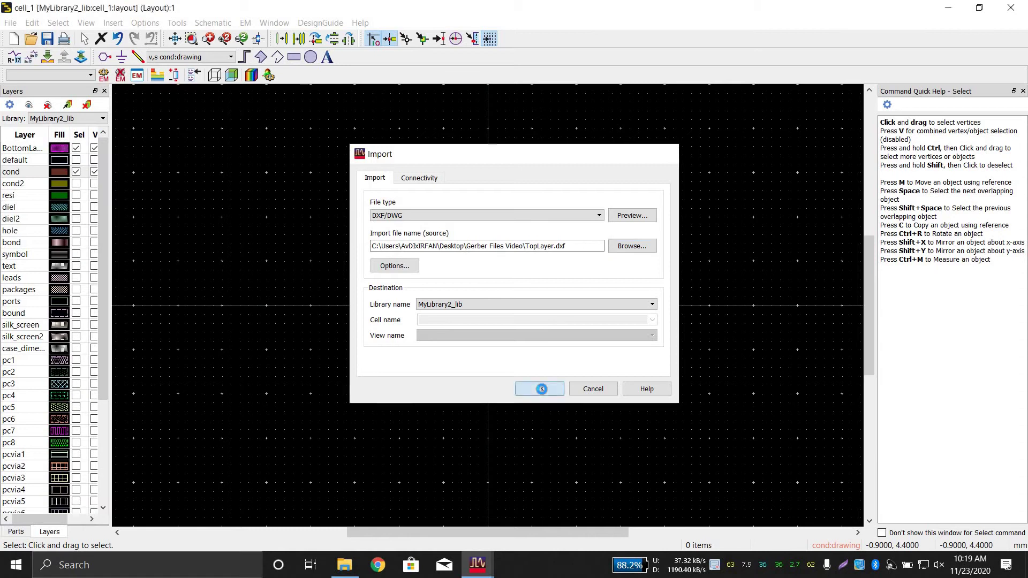
pyautogui.click(107, 216)
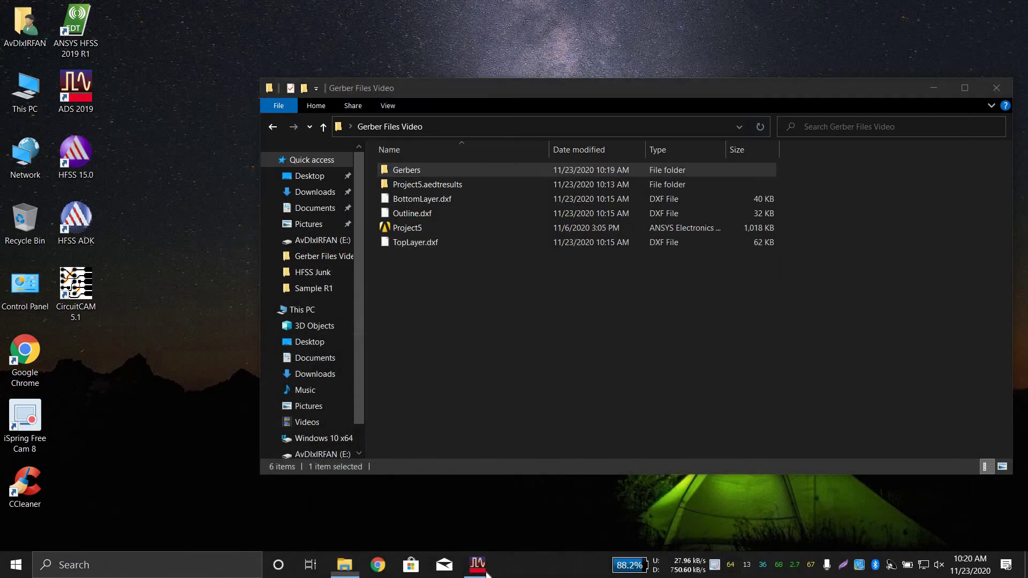
# Open the TopLayer cell's layout from the ADS main window and close the design rule check dialog.
pyautogui.click(477, 565)
pyautogui.click(254, 493)
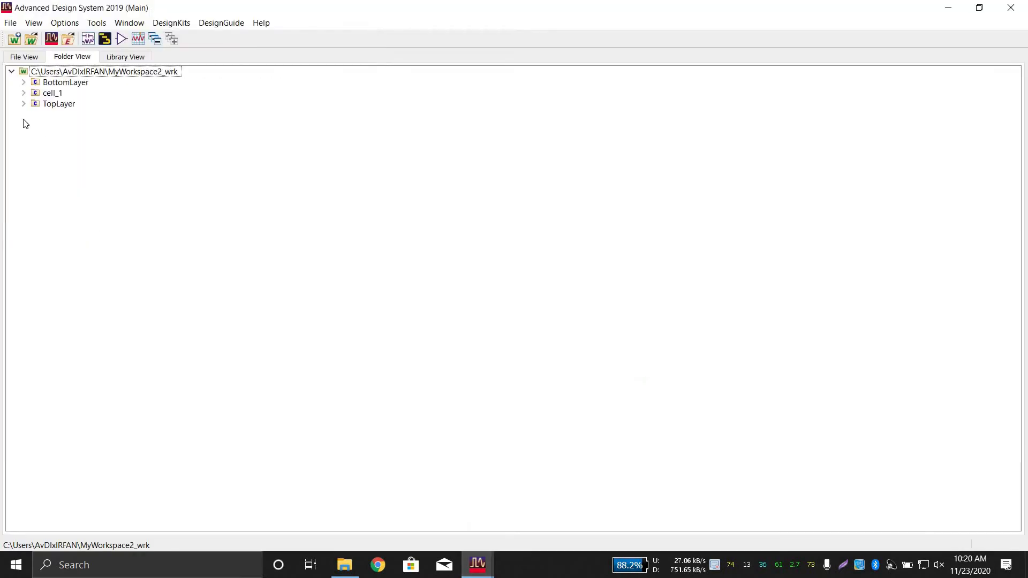
pyautogui.click(32, 107)
pyautogui.doubleClick(55, 107)
pyautogui.doubleClick(59, 115)
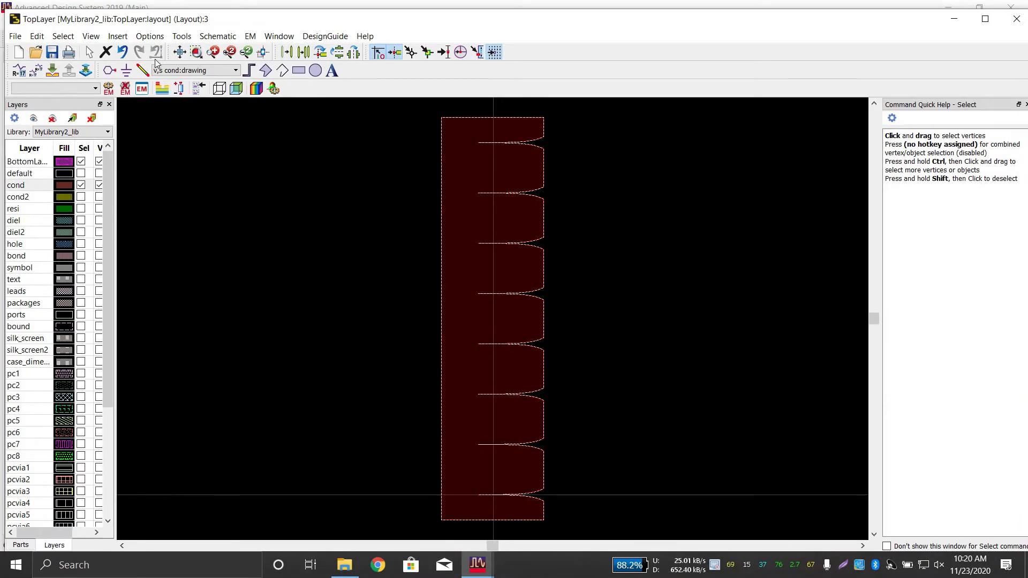
pyautogui.click(181, 51)
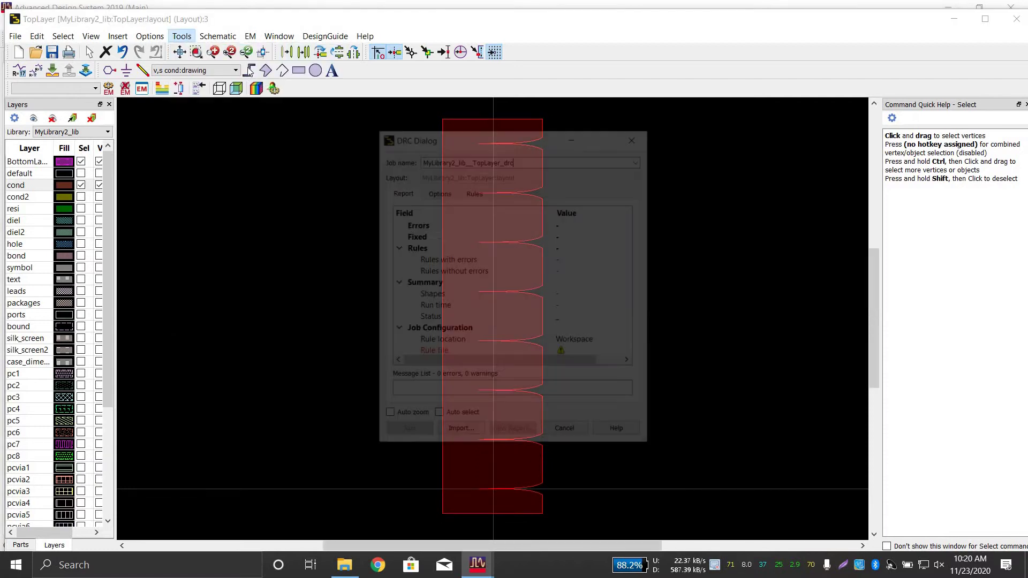
pyautogui.click(637, 136)
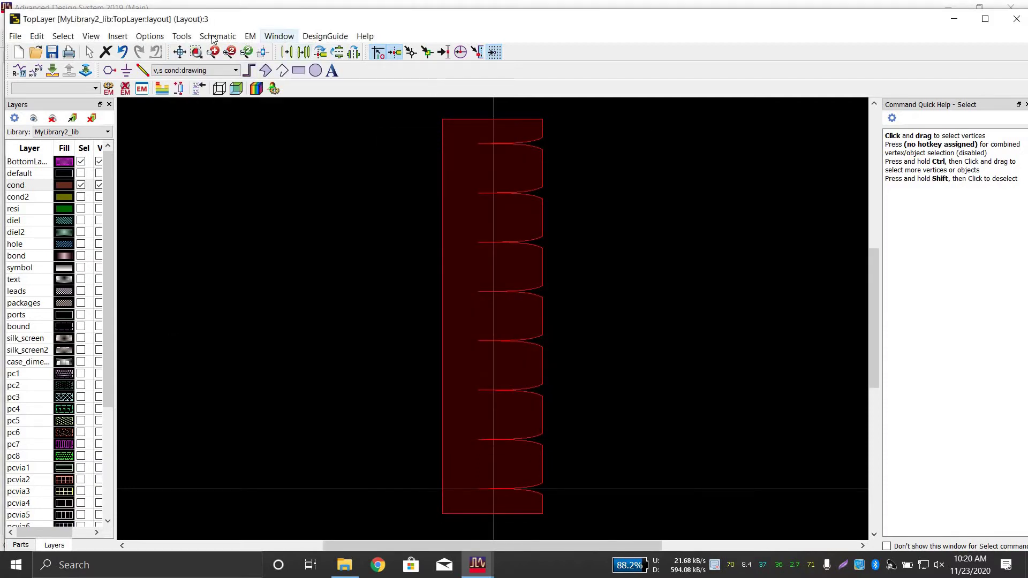
pyautogui.click(182, 36)
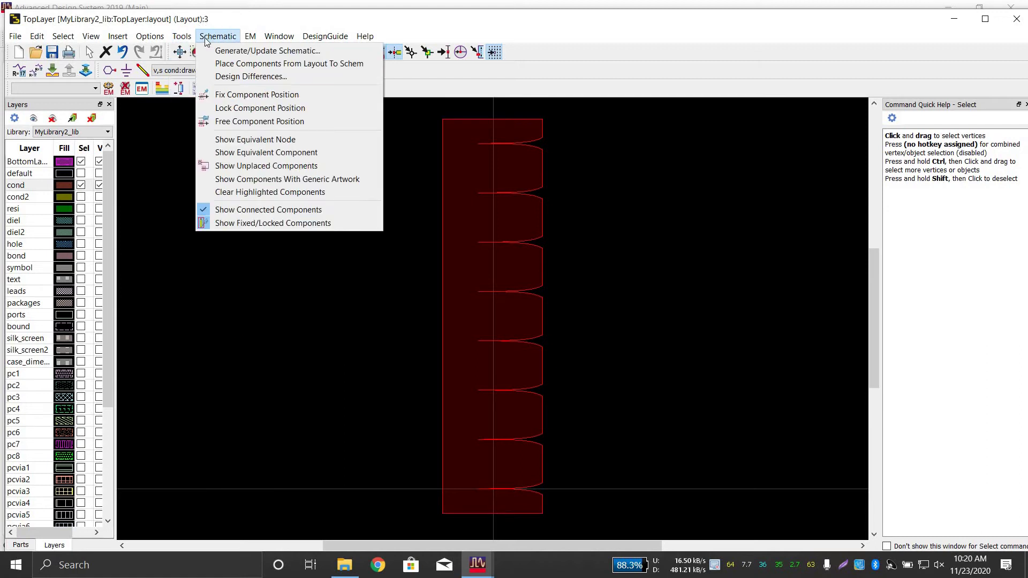
# Add conductor layer 42 named TopLayer, bound to TopLayer, in the Layer Definitions.
pyautogui.moveTo(150, 36)
pyautogui.moveTo(188, 76)
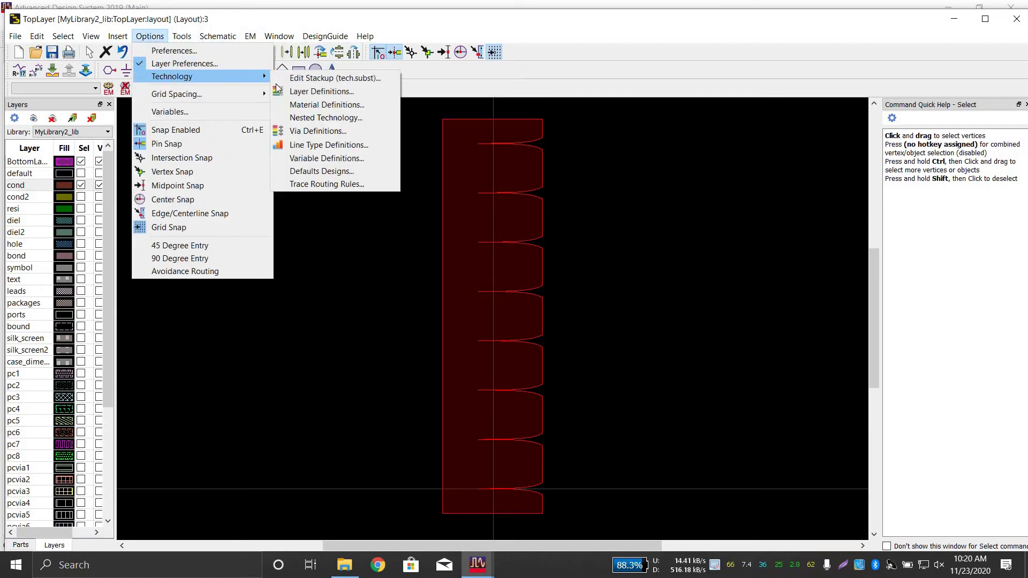
pyautogui.click(296, 111)
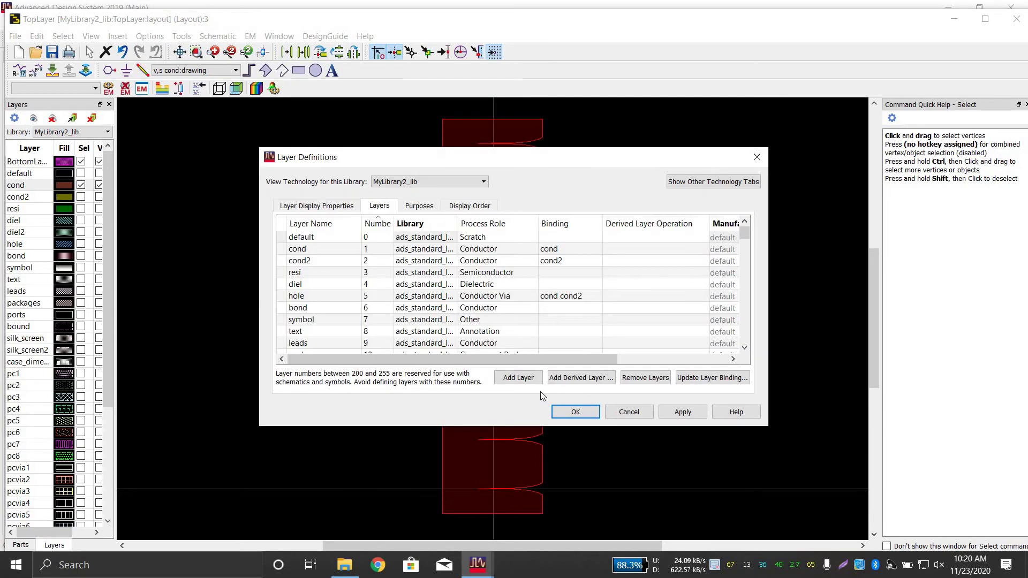
pyautogui.click(519, 378)
pyautogui.click(621, 328)
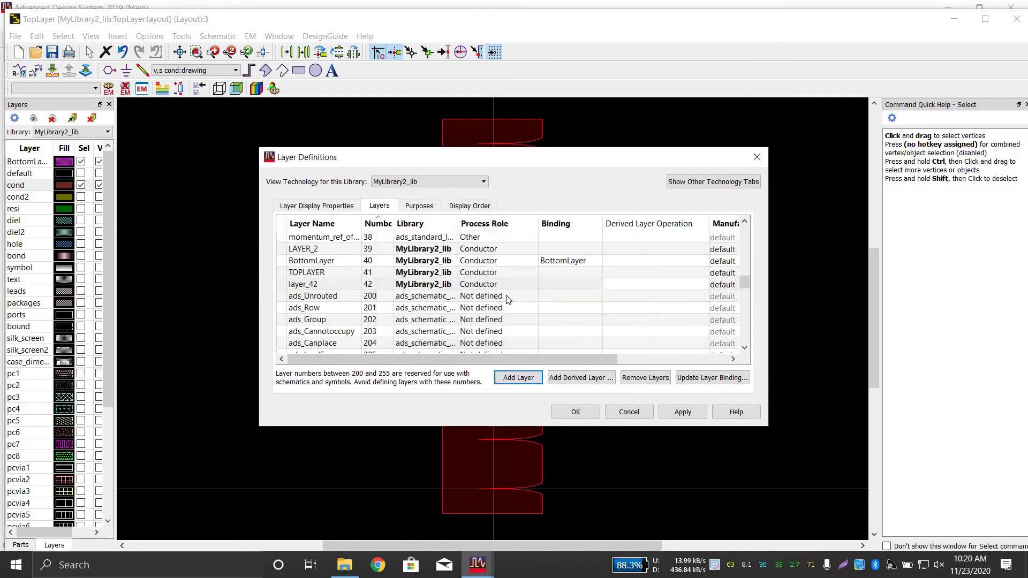
pyautogui.doubleClick(334, 285)
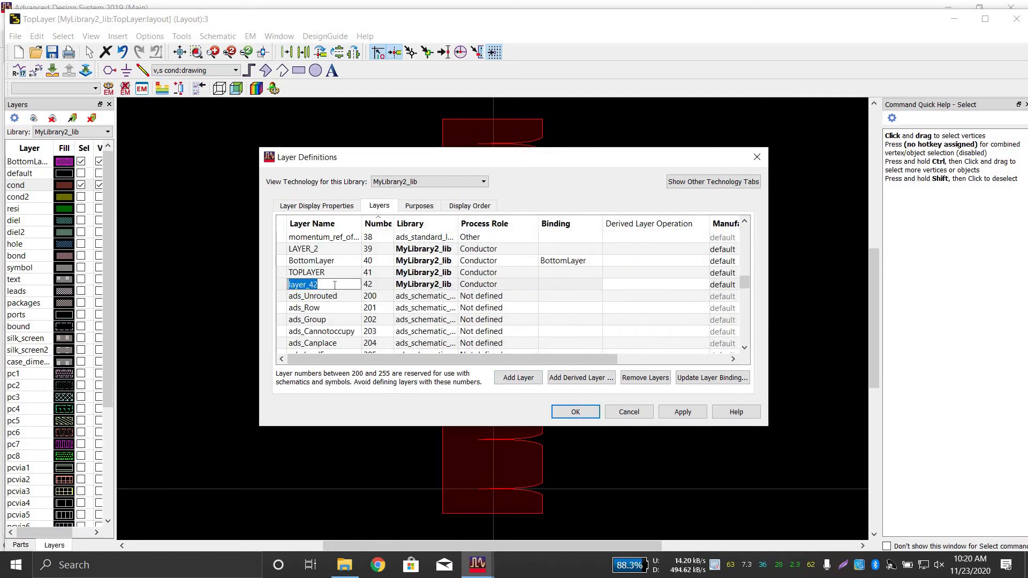
pyautogui.press('BackSpace')
pyautogui.doubleClick(555, 287)
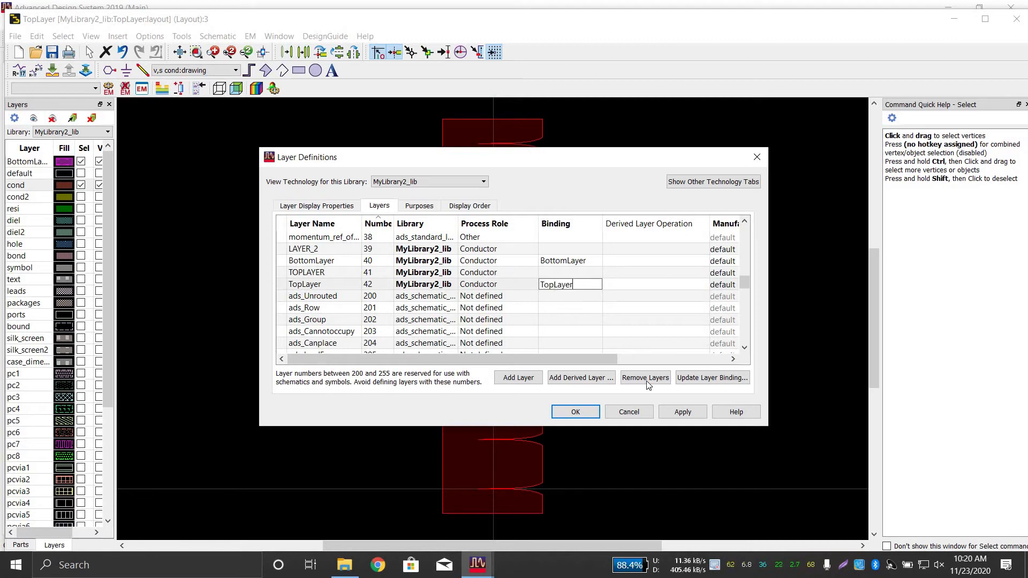
pyautogui.click(676, 413)
pyautogui.click(583, 413)
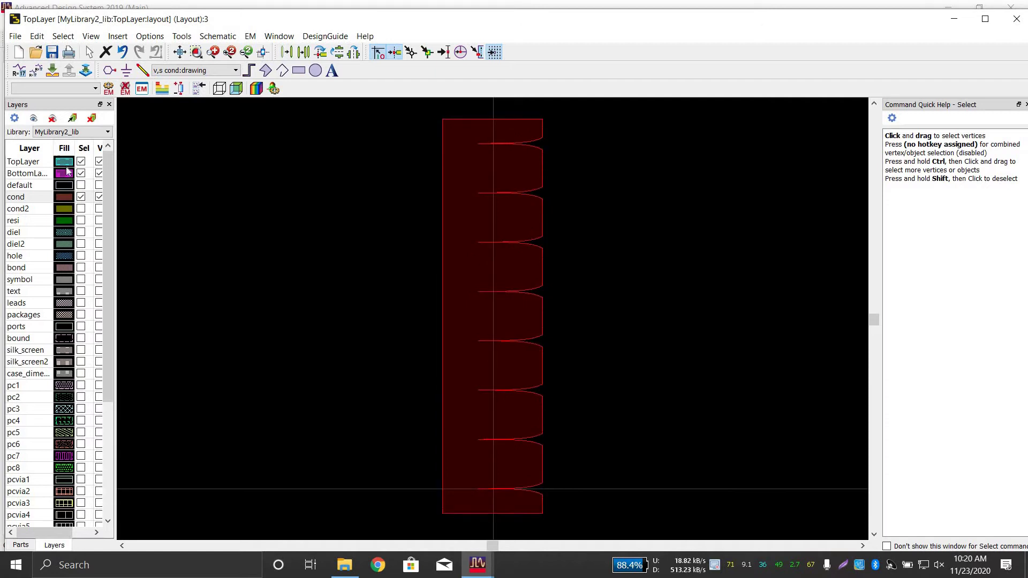
# Move the selected antenna polygon onto TopLayer:drawing using the Properties panel.
pyautogui.click(499, 209)
pyautogui.click(477, 204)
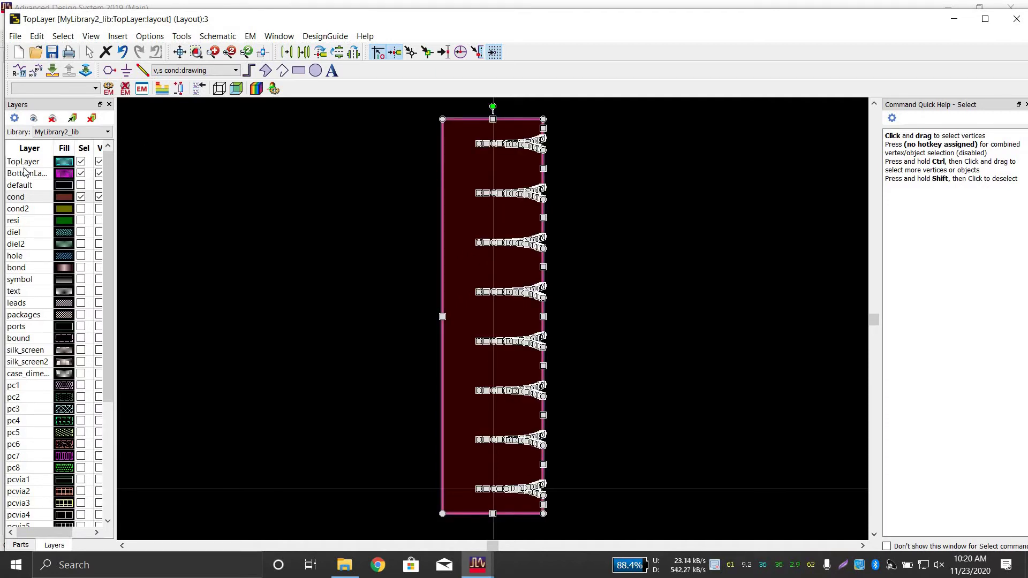
pyautogui.click(91, 36)
pyautogui.moveTo(138, 362)
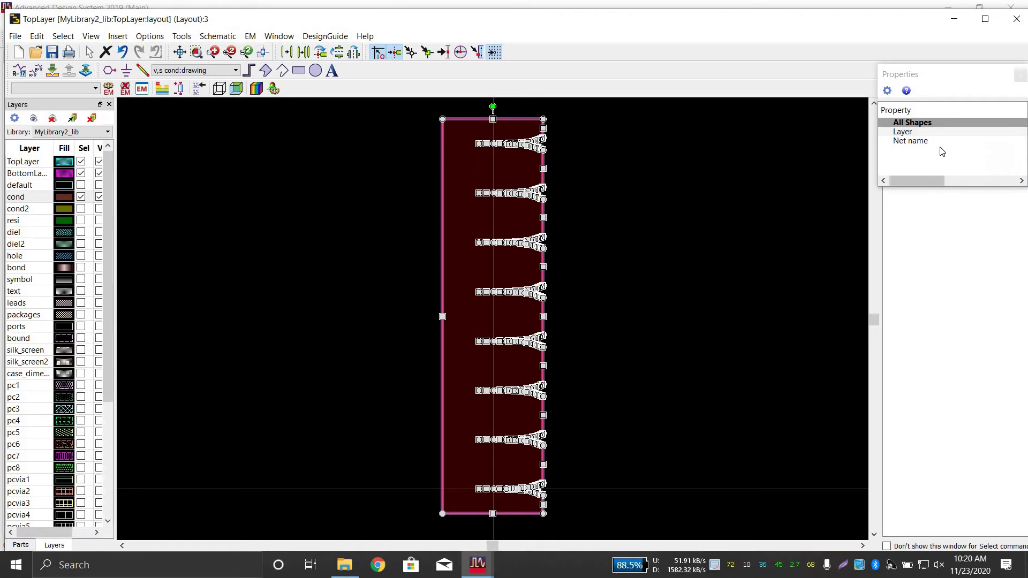
pyautogui.click(510, 191)
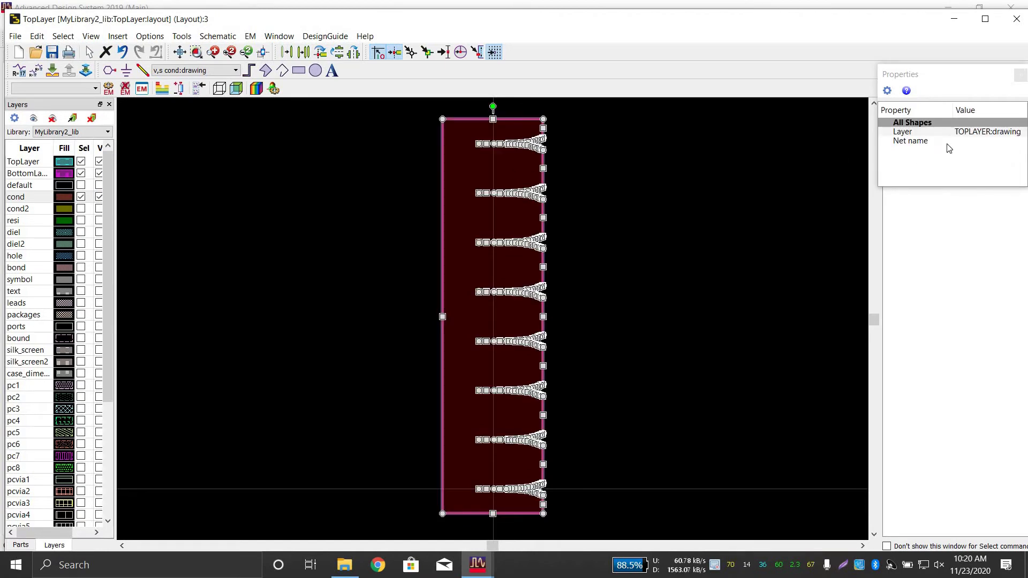
pyautogui.moveTo(903, 72); pyautogui.dragTo(696, 182)
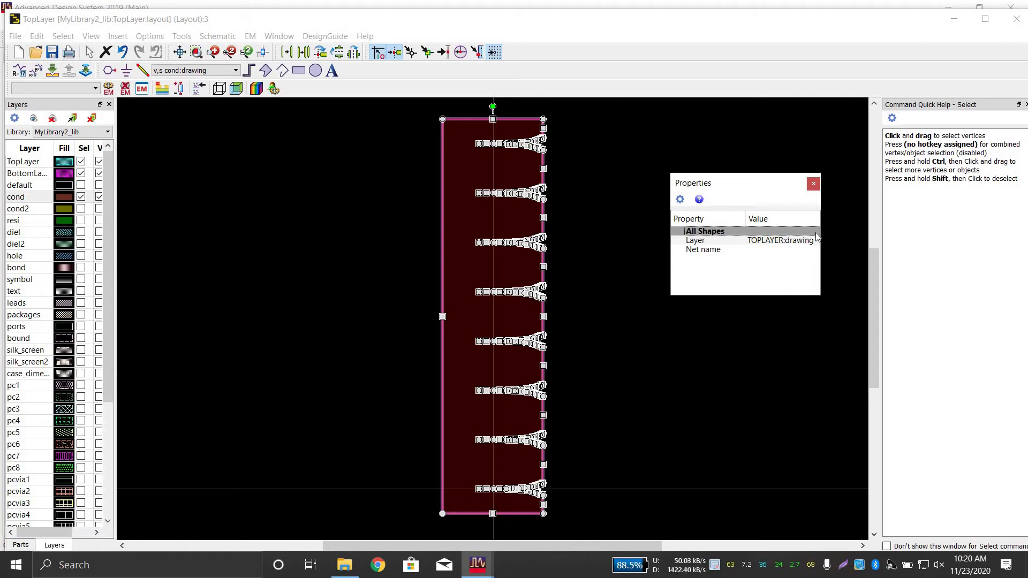
pyautogui.moveTo(821, 233); pyautogui.dragTo(859, 233)
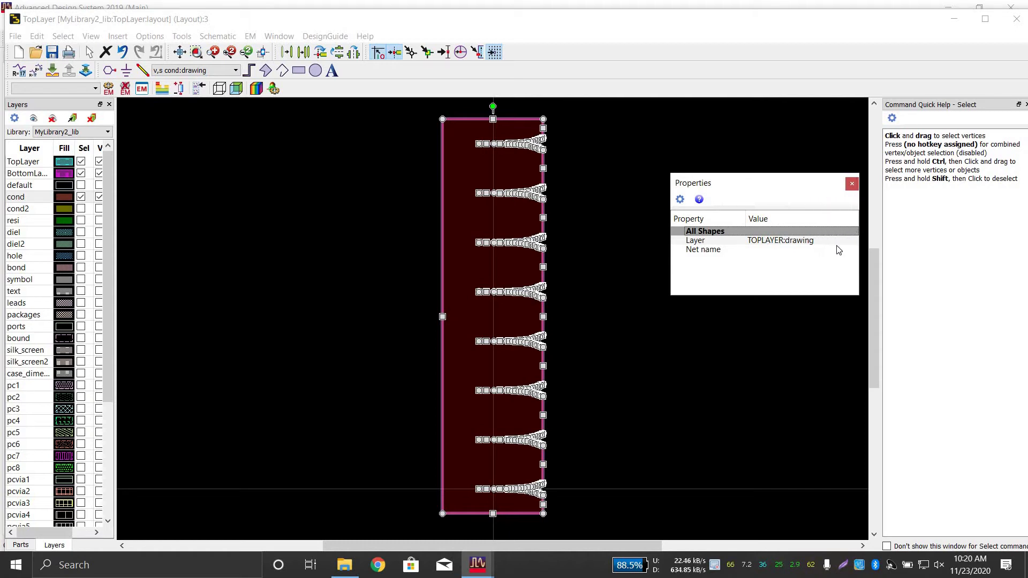
pyautogui.click(807, 247)
pyautogui.click(806, 245)
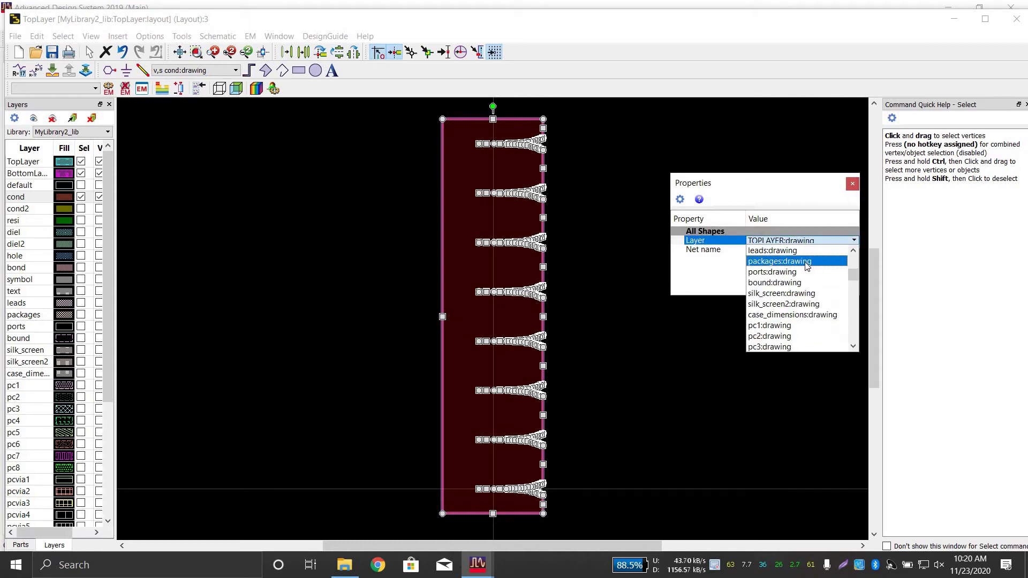
pyautogui.press('Return')
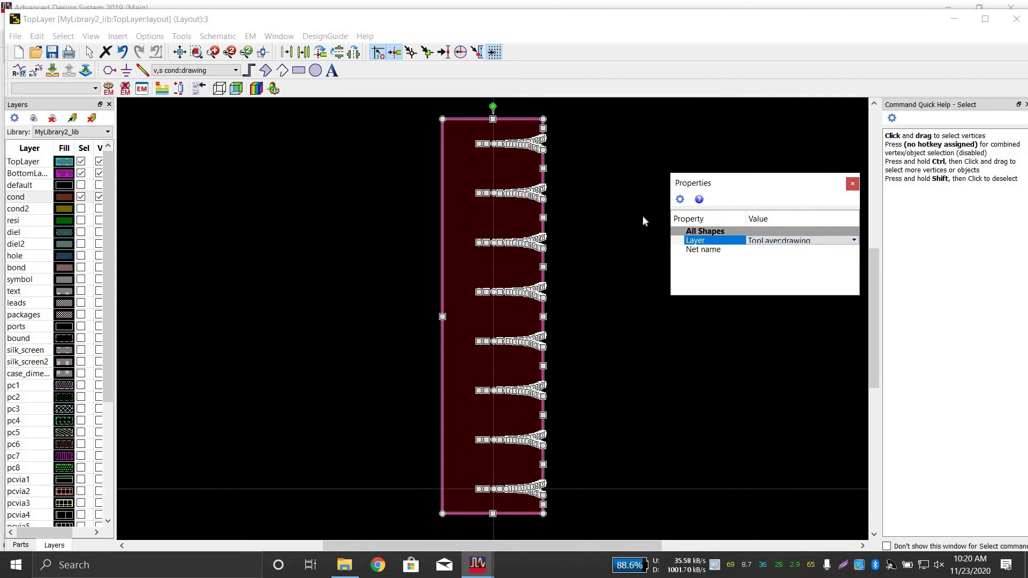
pyautogui.click(643, 215)
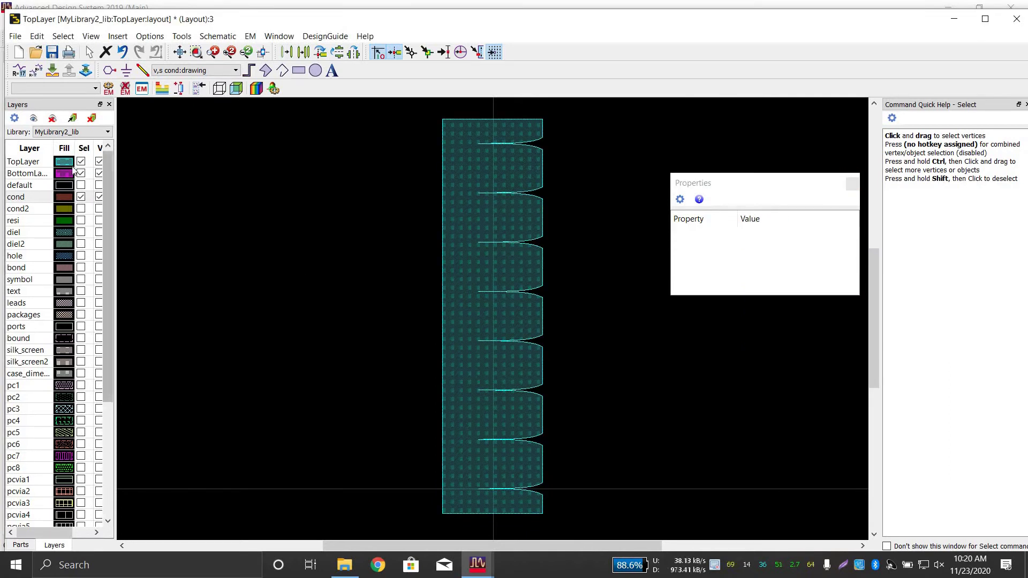
# Show only TopLayer, make it the current drawing layer, and select all shapes.
pyautogui.click(52, 119)
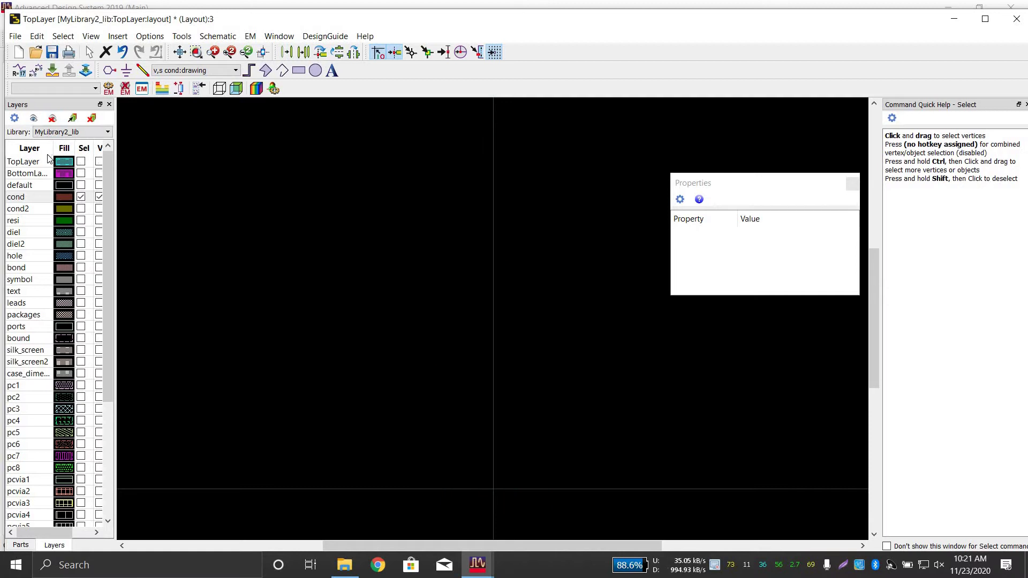
pyautogui.scroll(-4, 28, 303)
pyautogui.scroll(4, 52, 258)
pyautogui.click(81, 161)
pyautogui.click(37, 162)
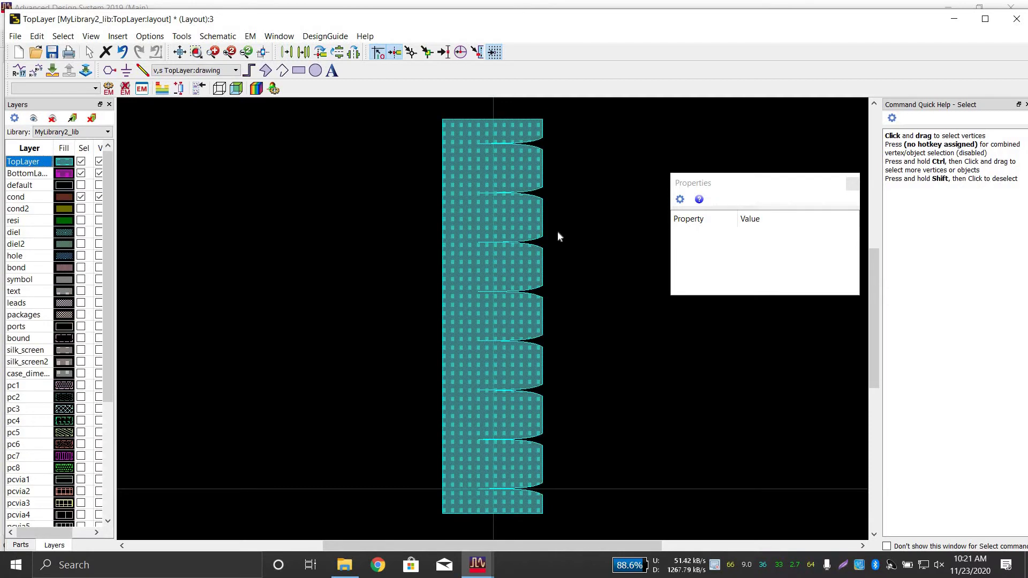
pyautogui.hotkey('ctrl', 'a')
# Export the TopLayer layout as a Gerber file to the Desktop and dismiss the status report.
pyautogui.click(15, 36)
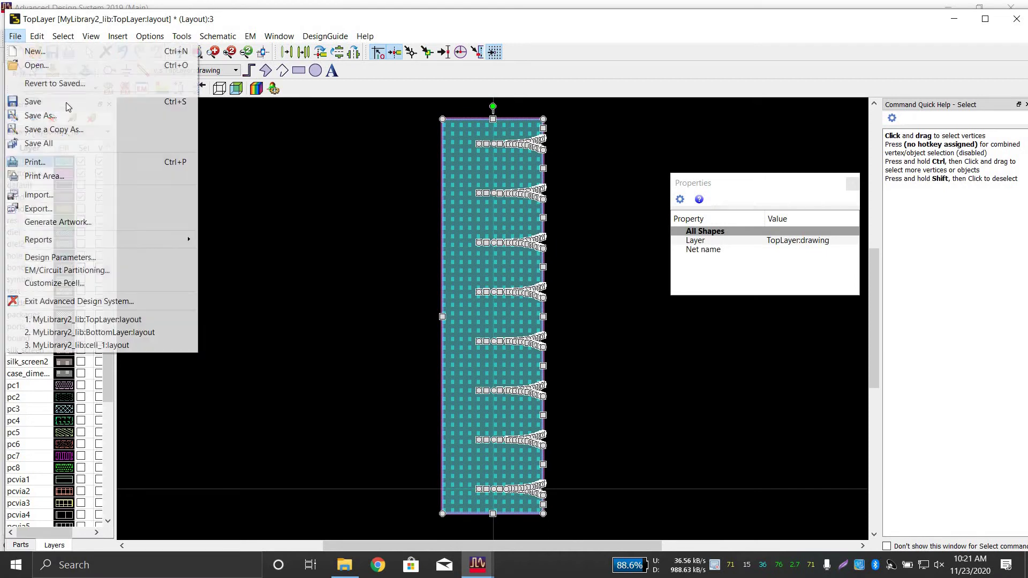
pyautogui.click(73, 220)
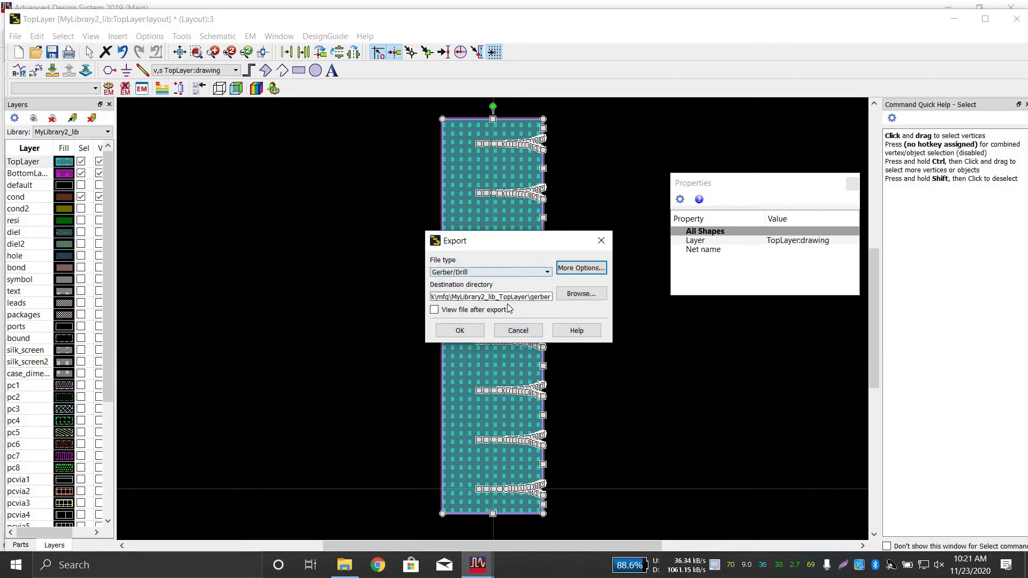
pyautogui.click(581, 294)
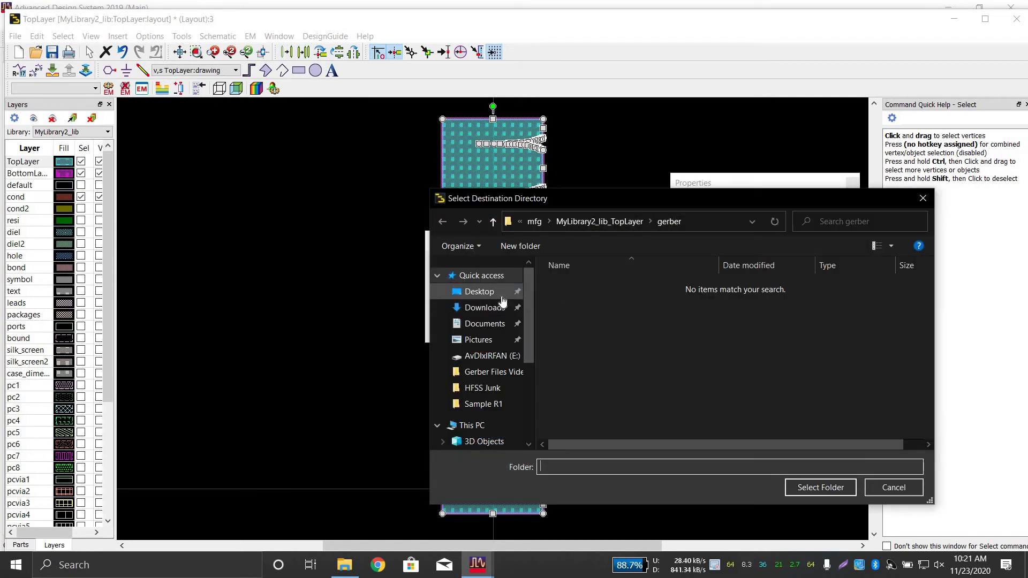
pyautogui.click(479, 292)
pyautogui.click(819, 487)
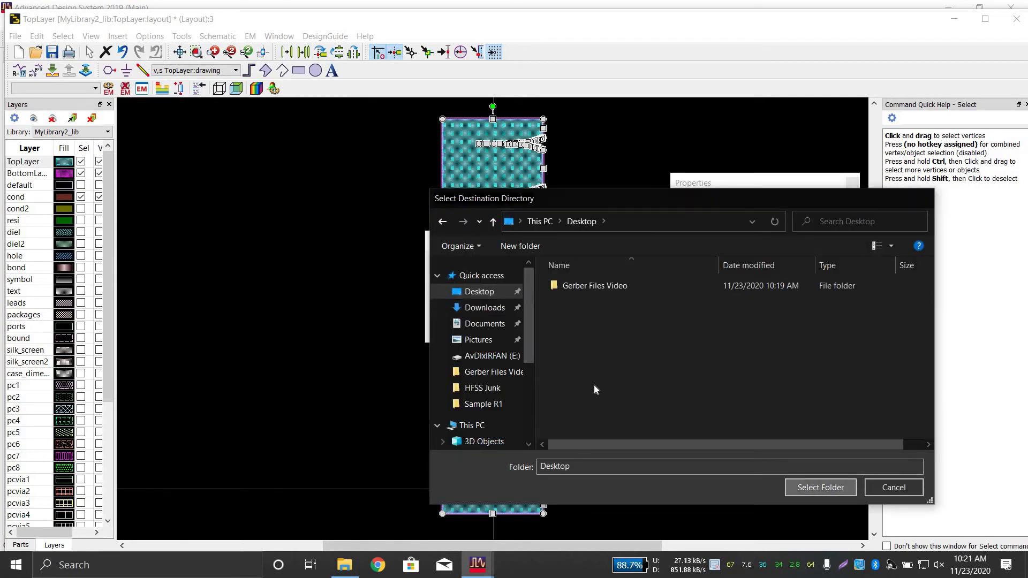
pyautogui.click(594, 270)
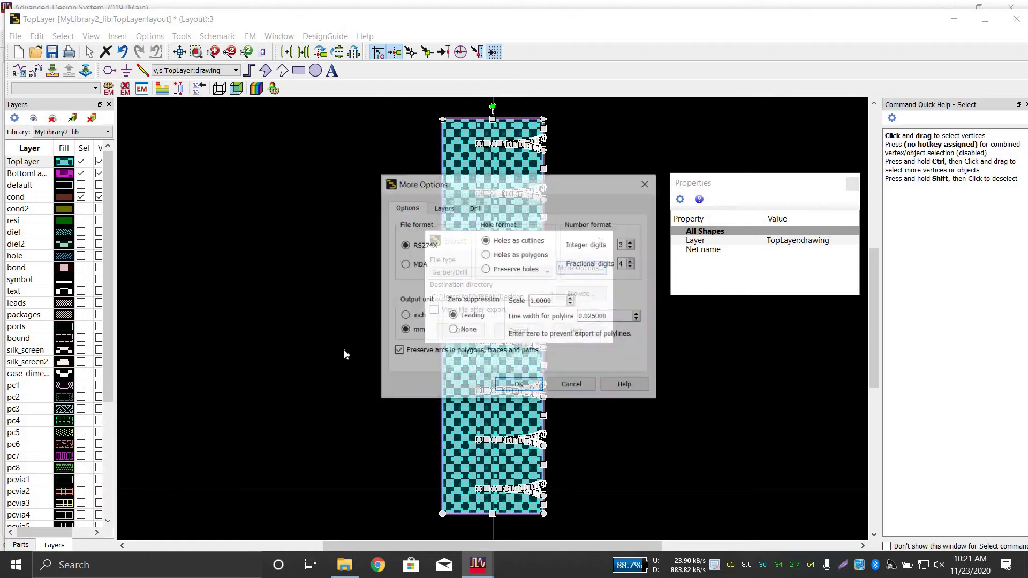
pyautogui.click(518, 386)
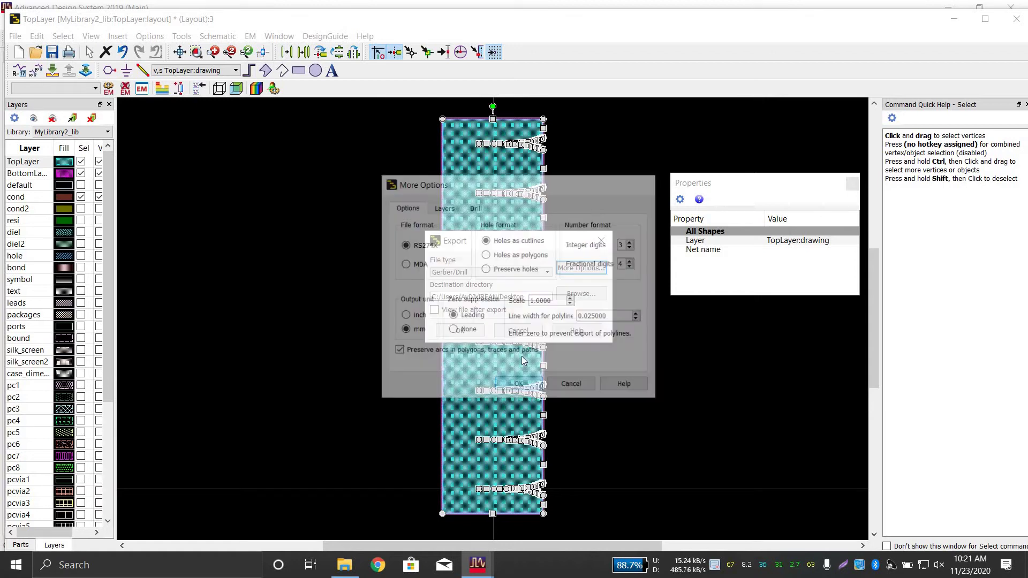
pyautogui.click(461, 330)
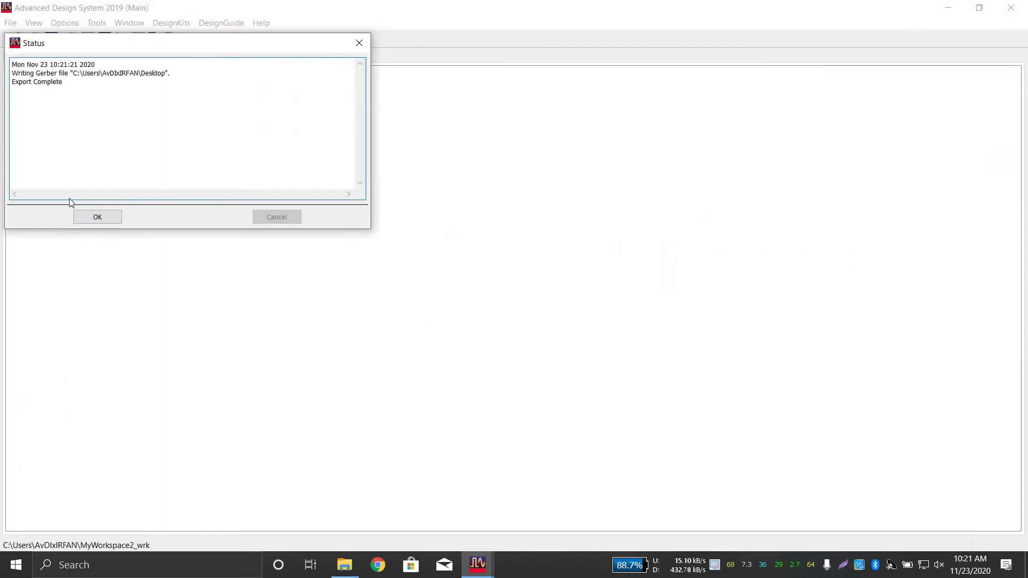
pyautogui.click(91, 217)
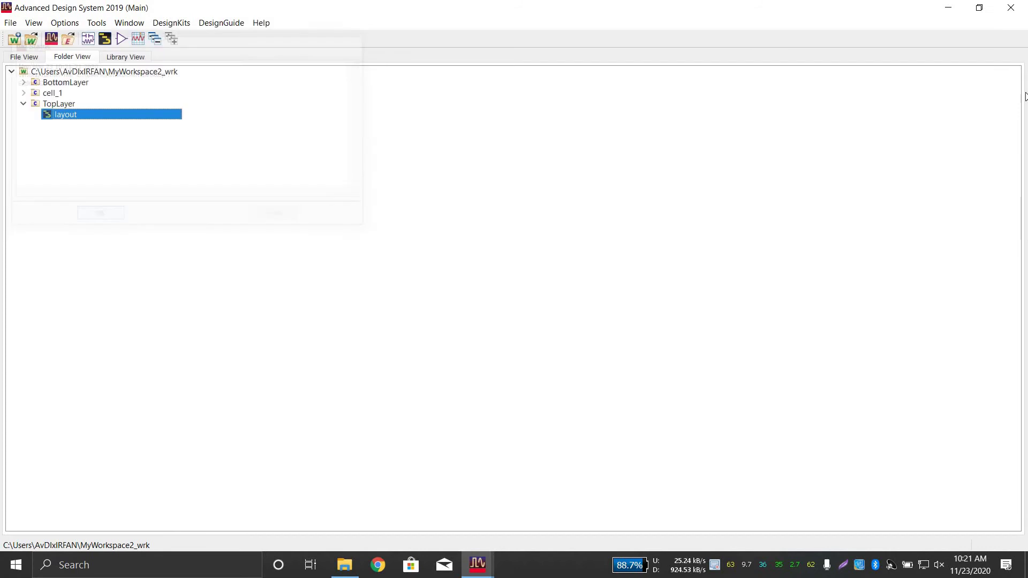
# Minimize the ADS windows and cut TopLayer.gbr from the desktop.
pyautogui.click(949, 8)
pyautogui.click(950, 26)
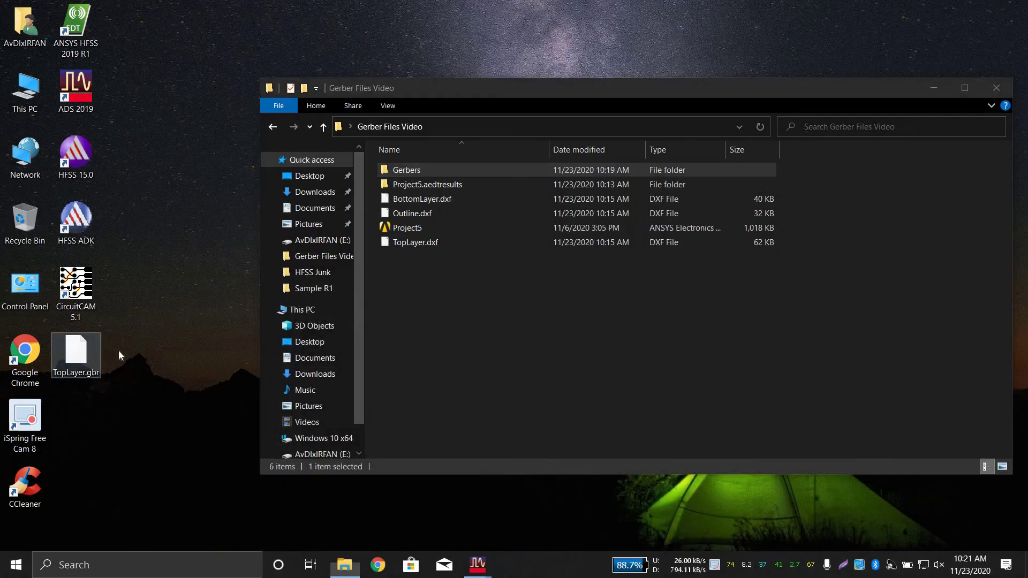
pyautogui.rightClick(70, 369)
pyautogui.click(99, 292)
pyautogui.rightClick(97, 335)
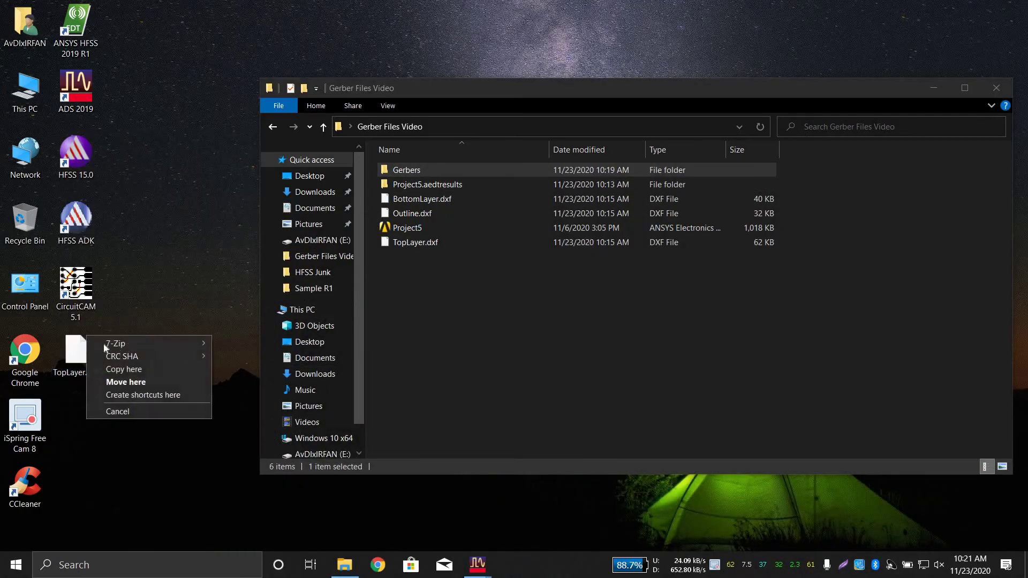
pyautogui.press('Escape')
pyautogui.rightClick(97, 335)
pyautogui.click(143, 252)
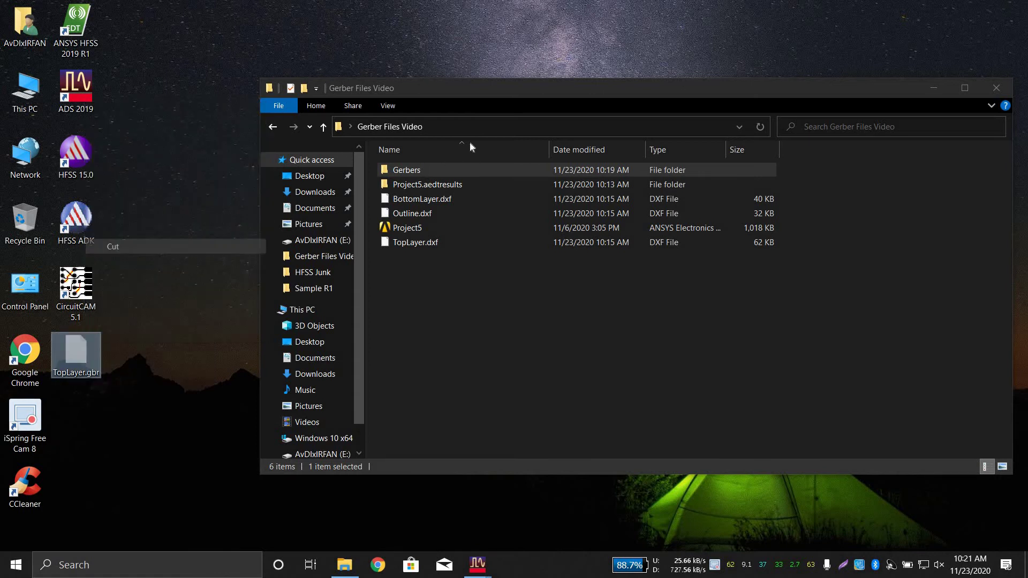
# Paste TopLayer.gbr into the Gerbers folder and bring the cell_1 layout back.
pyautogui.doubleClick(463, 174)
pyautogui.rightClick(459, 223)
pyautogui.click(518, 314)
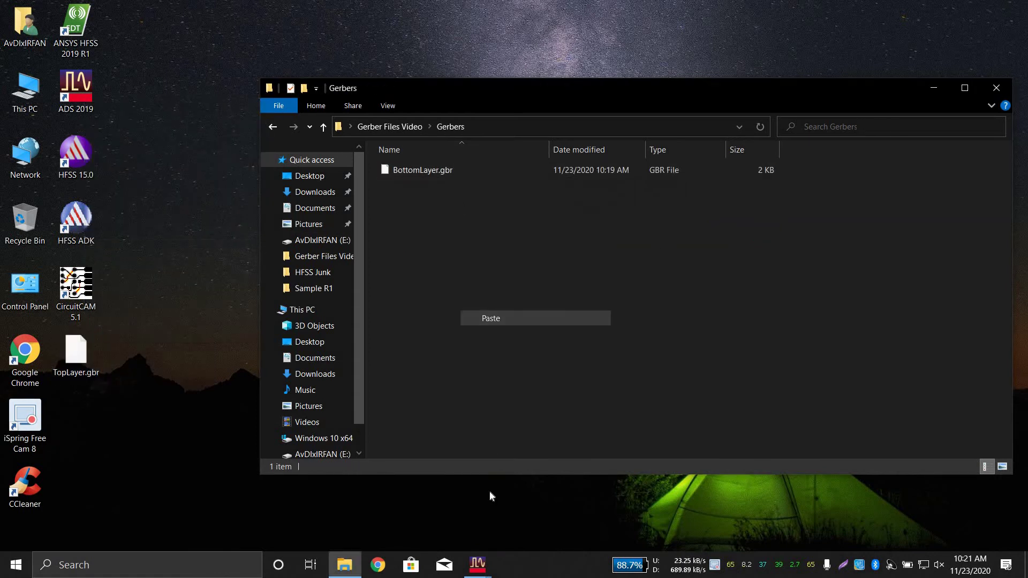
pyautogui.moveTo(477, 563)
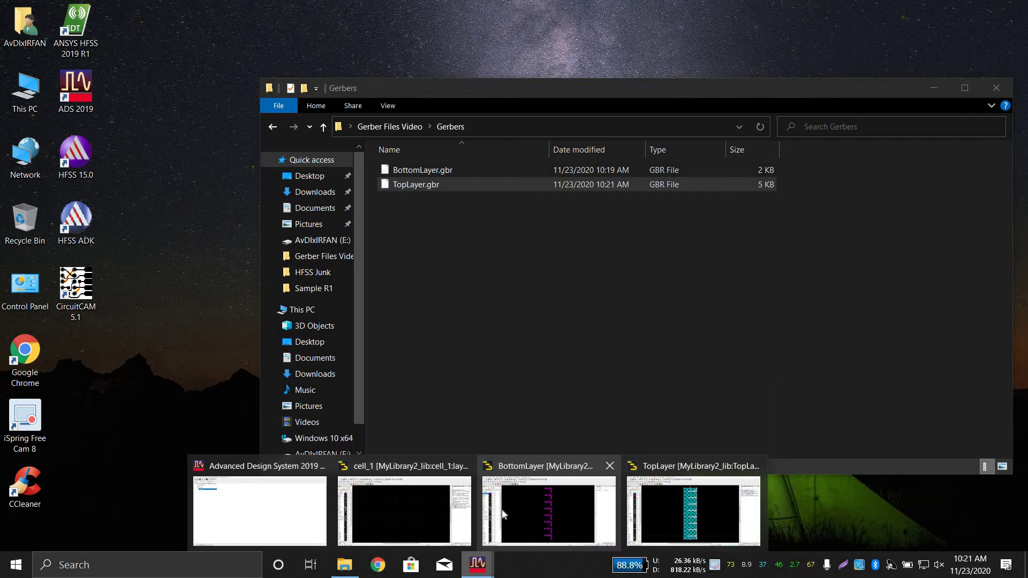
pyautogui.click(426, 522)
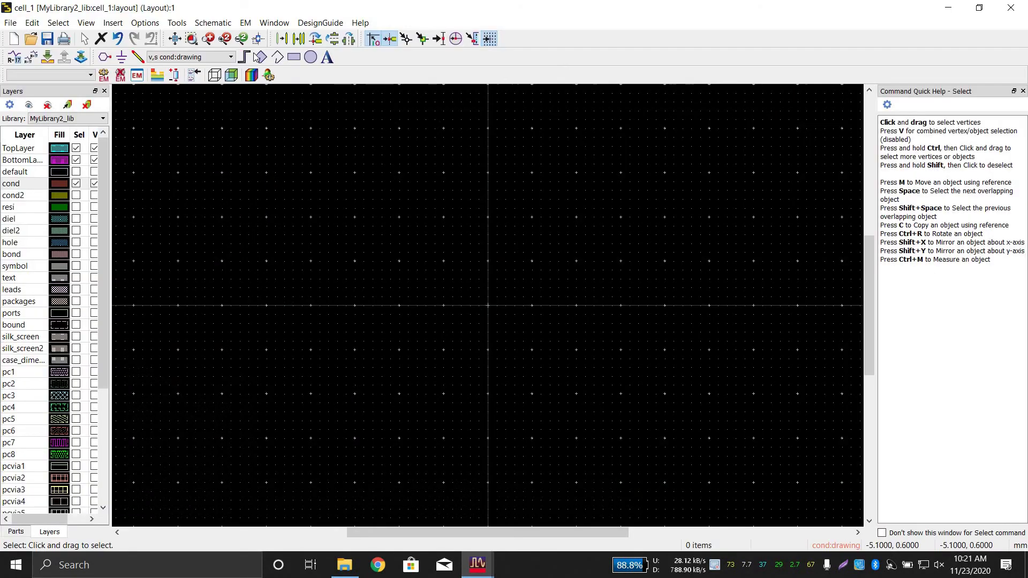
# Import Outline.dxf from Gerber Files Video in millimetres and bring the new Outline layout forward.
pyautogui.click(20, 26)
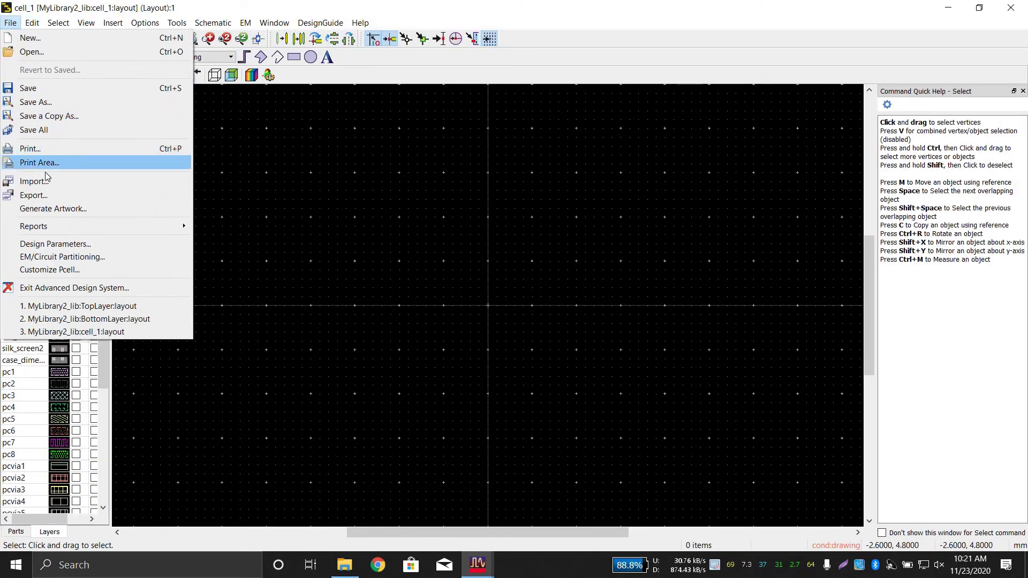
pyautogui.click(78, 182)
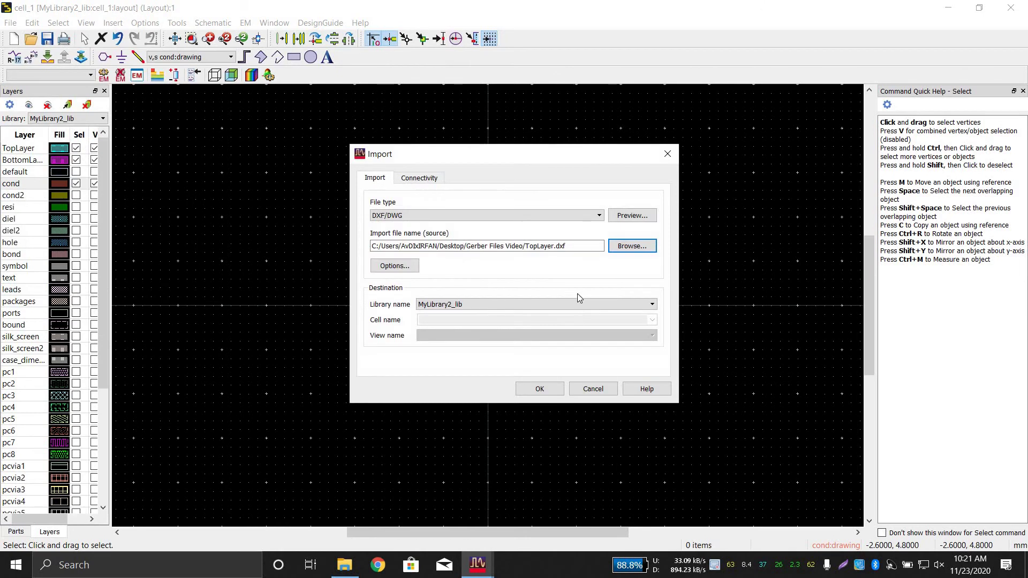
pyautogui.click(632, 247)
pyautogui.click(518, 316)
pyautogui.click(518, 308)
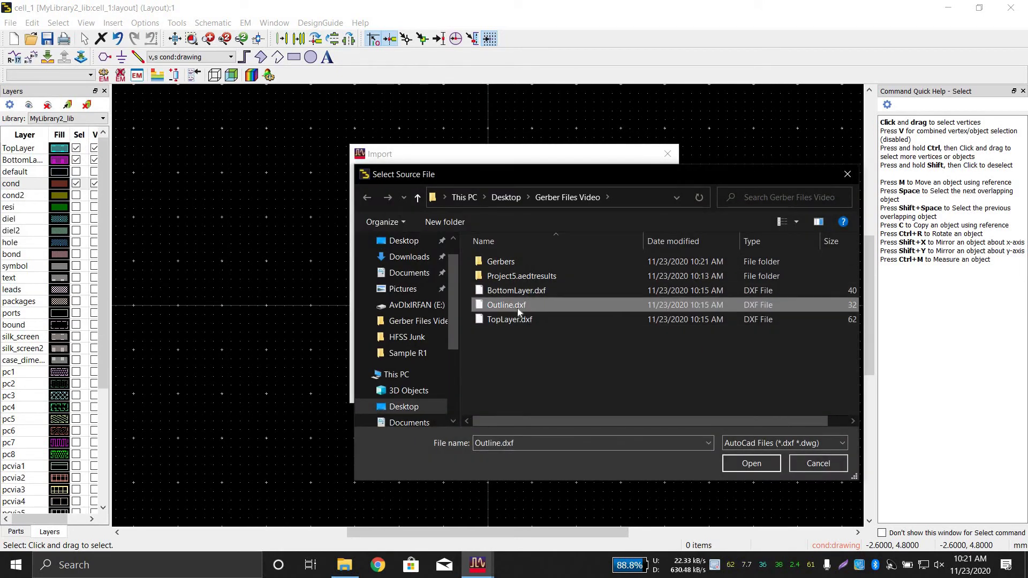
pyautogui.doubleClick(517, 307)
pyautogui.click(415, 271)
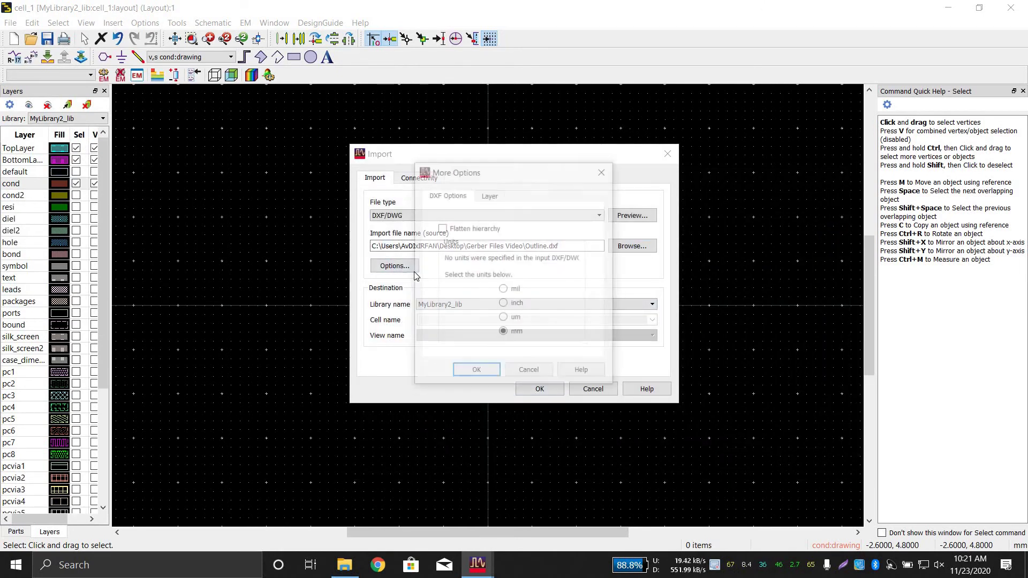
pyautogui.click(477, 369)
pyautogui.click(540, 389)
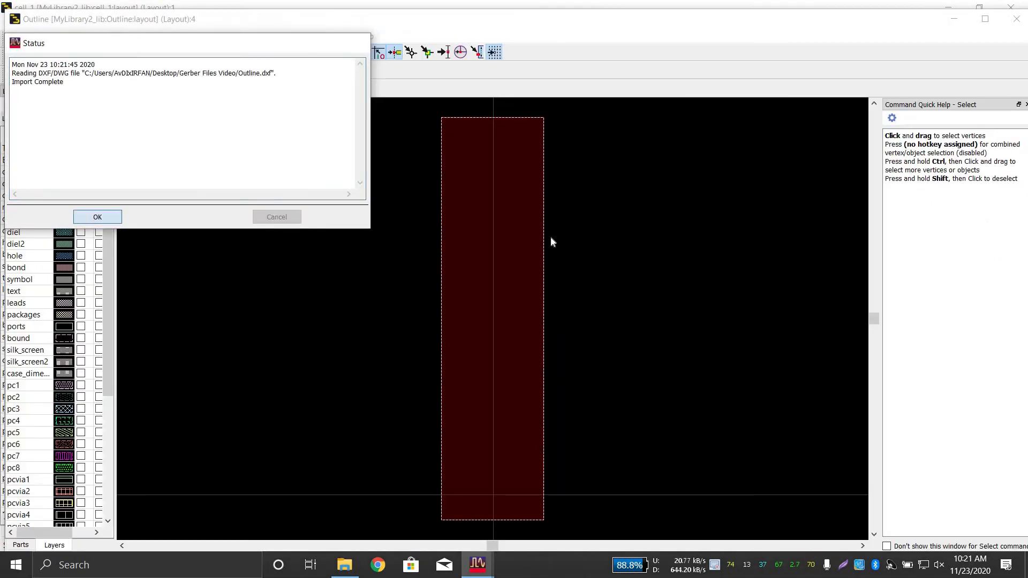
pyautogui.click(551, 237)
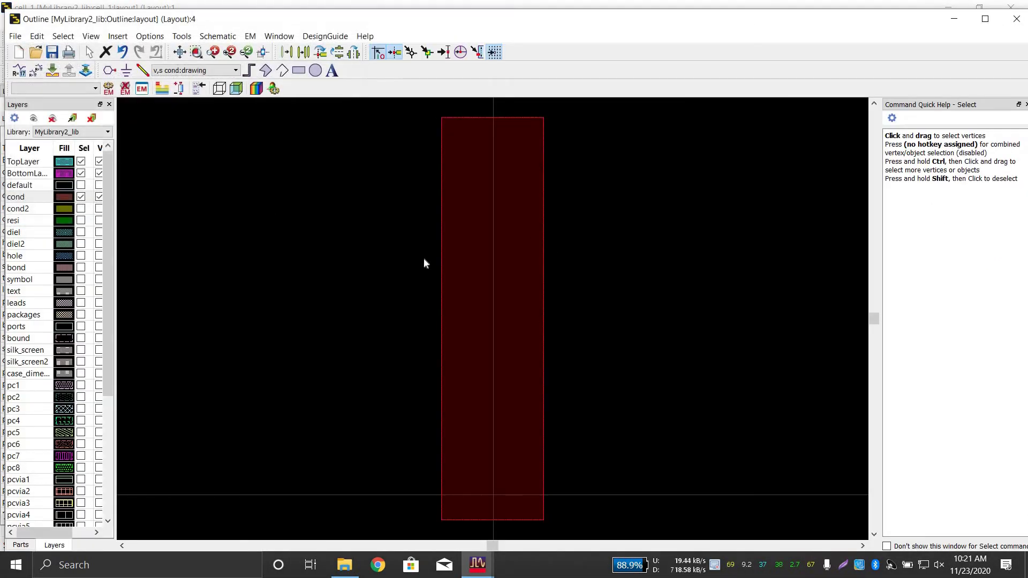
# Select the imported outline rectangle, browse the Tools menu, then clear the selection.
pyautogui.click(276, 219)
pyautogui.click(528, 246)
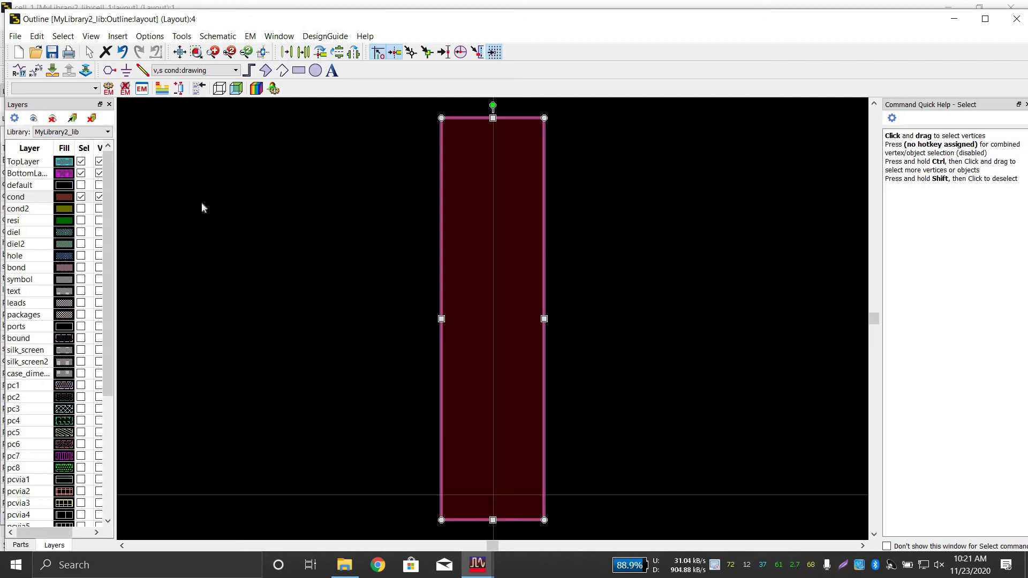
pyautogui.scroll(-5, 70, 231)
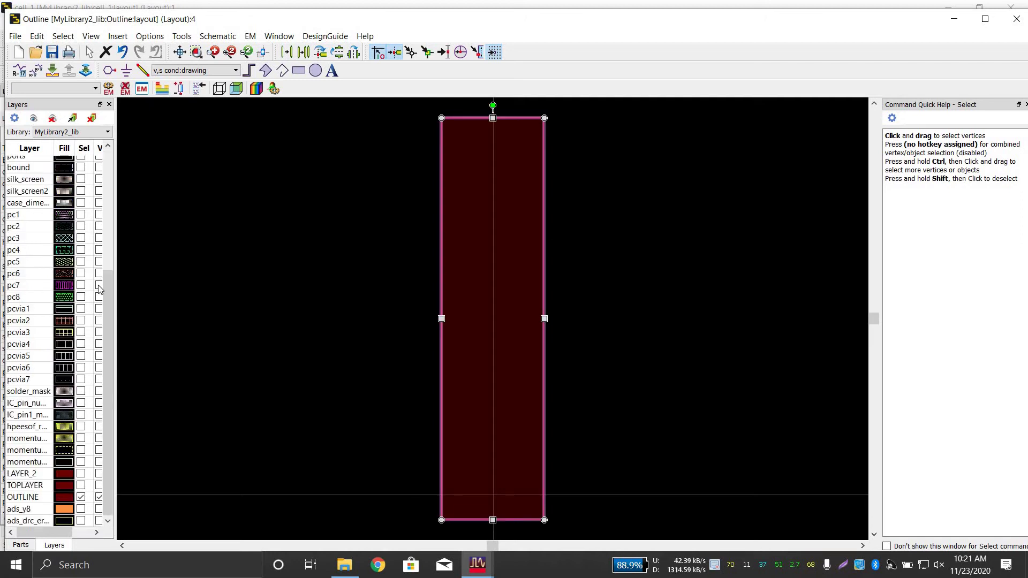
pyautogui.click(188, 38)
pyautogui.moveTo(161, 39)
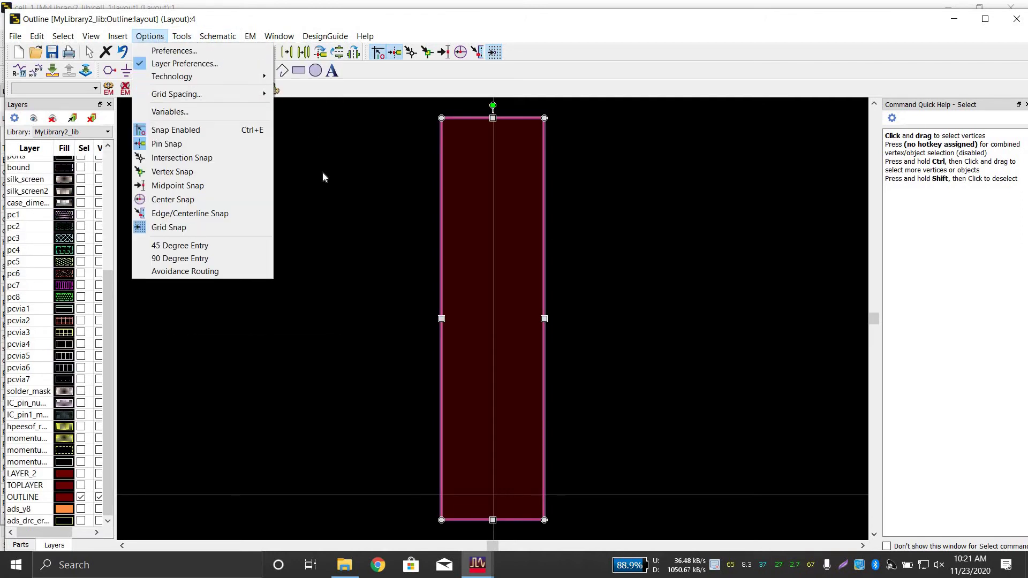
pyautogui.press('Right')
pyautogui.click(368, 263)
pyautogui.scroll(3, 22, 225)
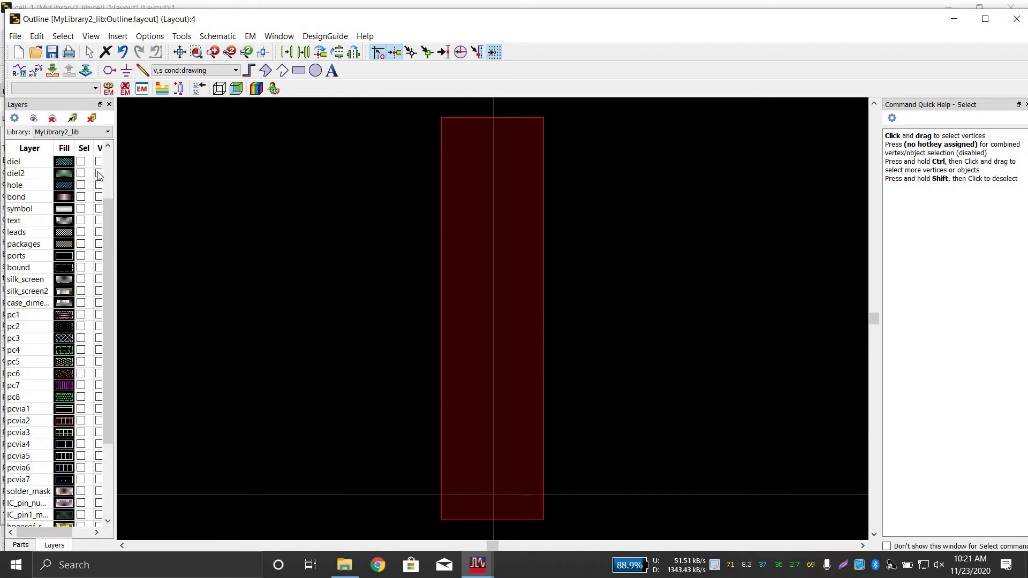
# Add a new layer 44 in Technology > Layer Definitions, dismissing the substrate editor advice.
pyautogui.click(181, 35)
pyautogui.moveTo(150, 36)
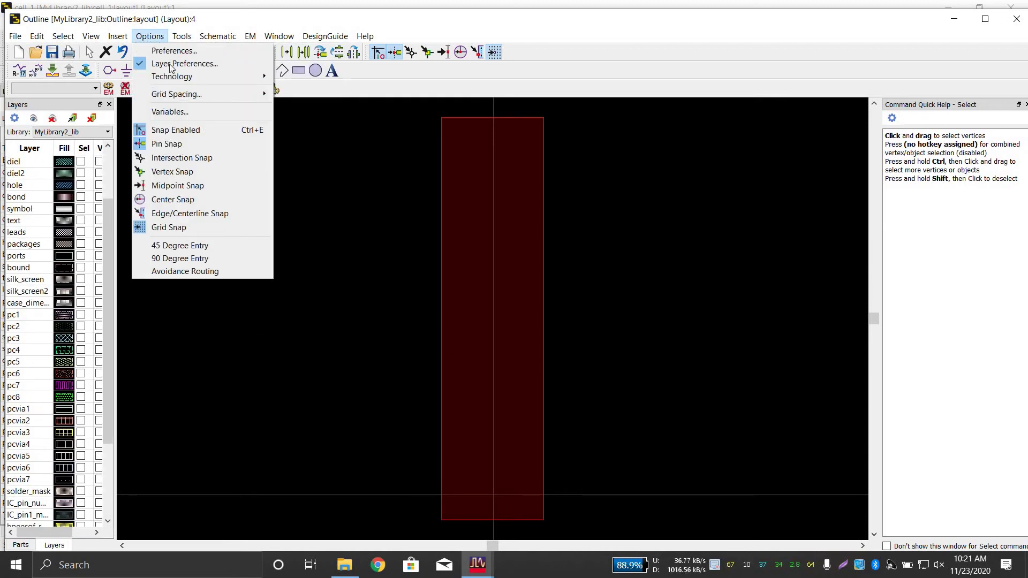
pyautogui.moveTo(187, 81)
pyautogui.click(375, 92)
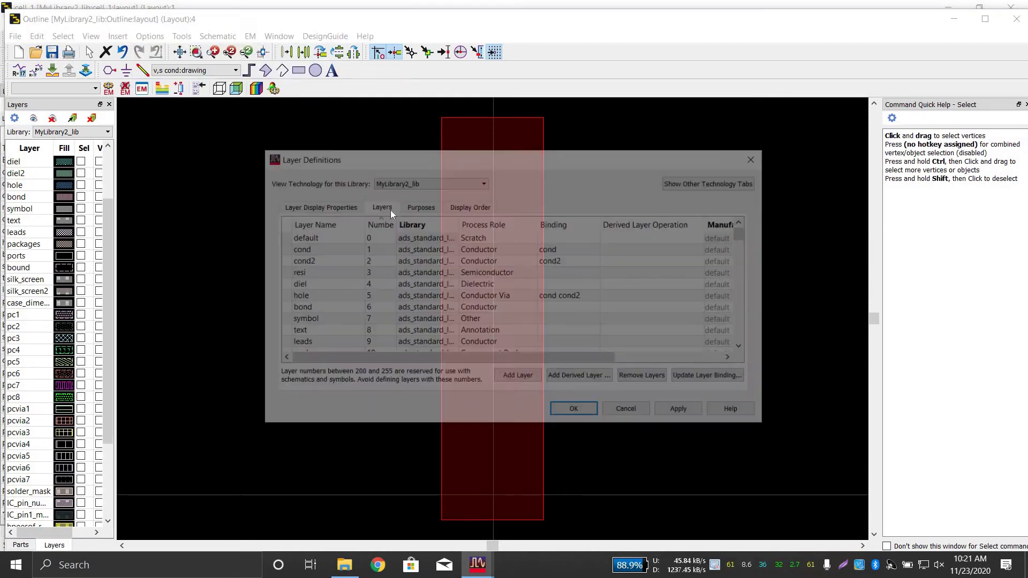
pyautogui.click(518, 377)
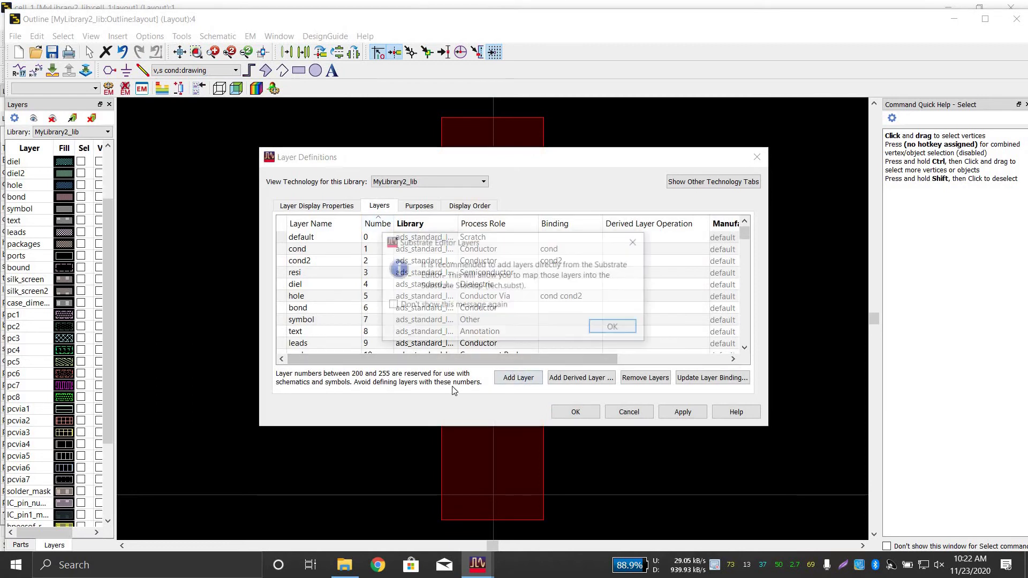
pyautogui.click(614, 328)
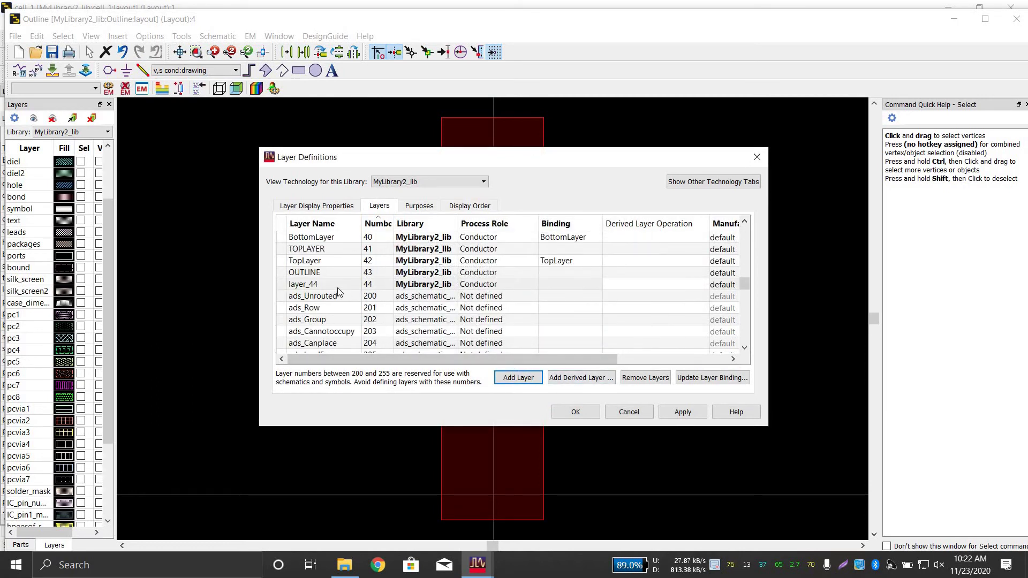
# Rename the new layer to Outline, give it the Bounding Area process role, and apply.
pyautogui.doubleClick(311, 286)
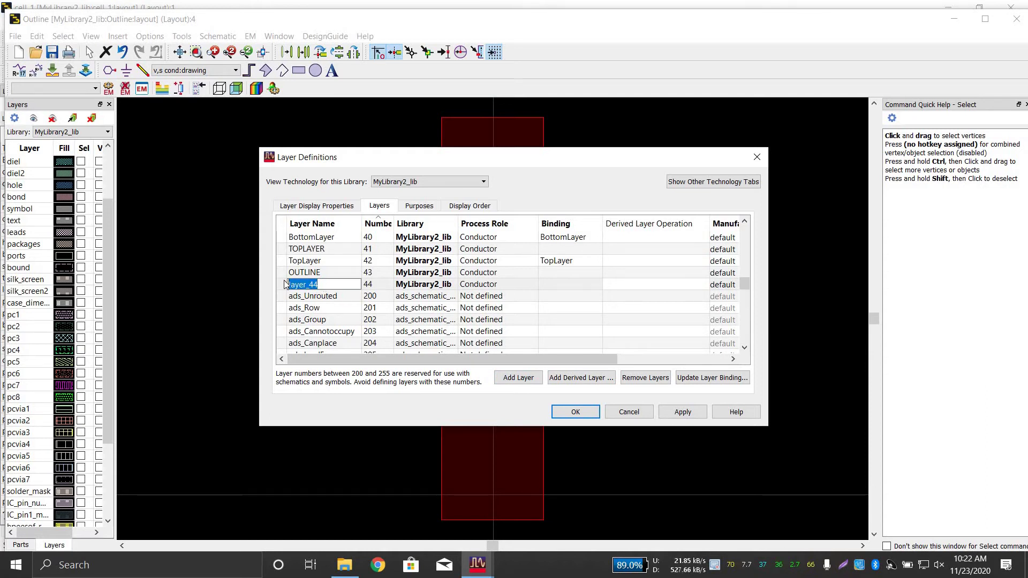
pyautogui.write('Outline')
pyautogui.click(519, 287)
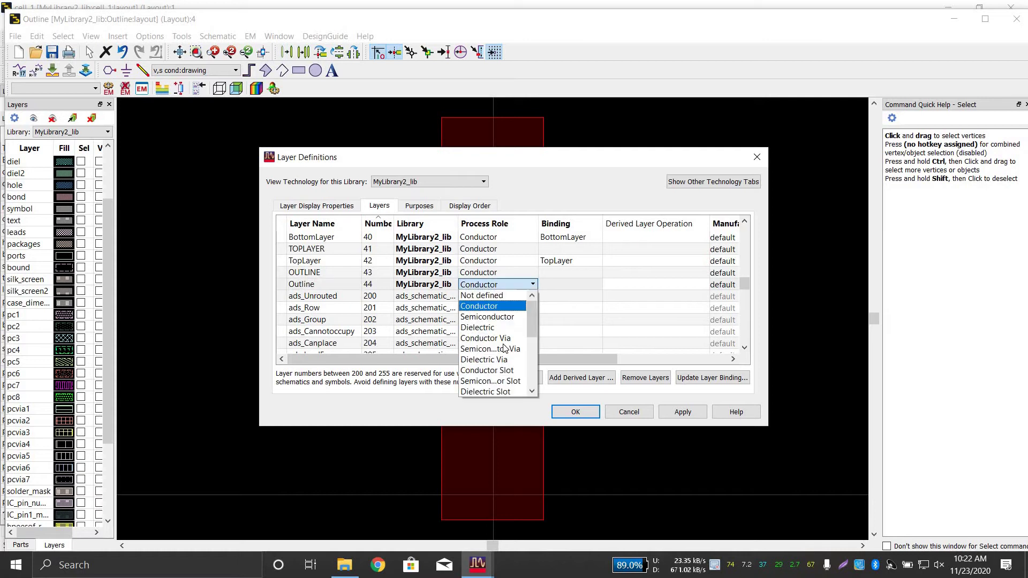
pyautogui.click(489, 381)
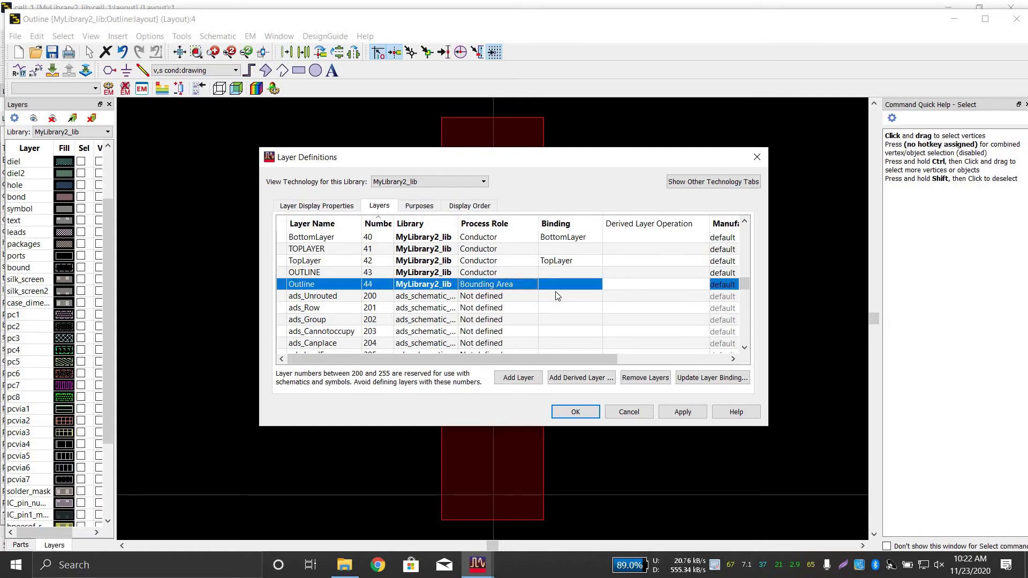
pyautogui.click(563, 287)
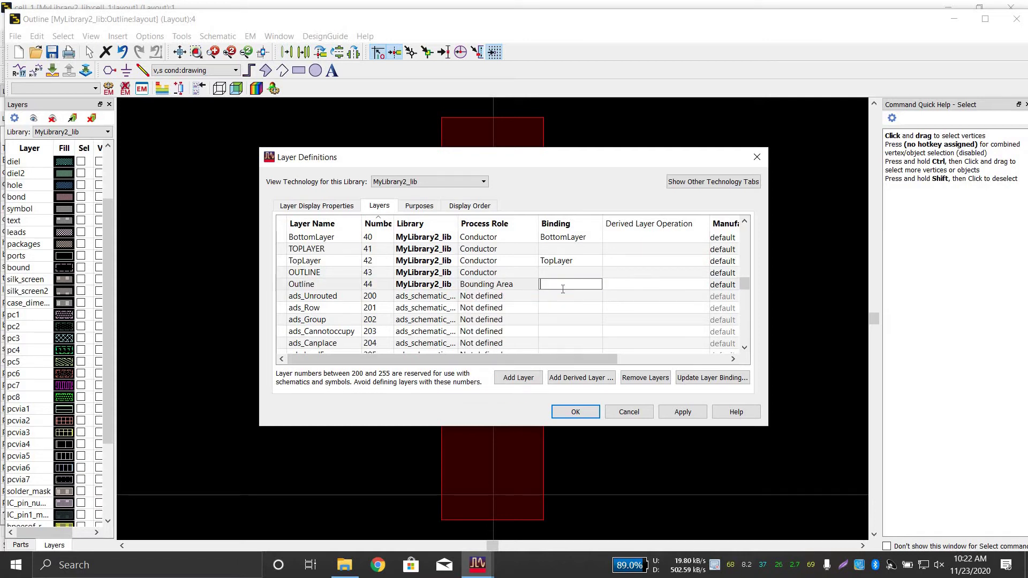
pyautogui.click(683, 412)
pyautogui.click(576, 412)
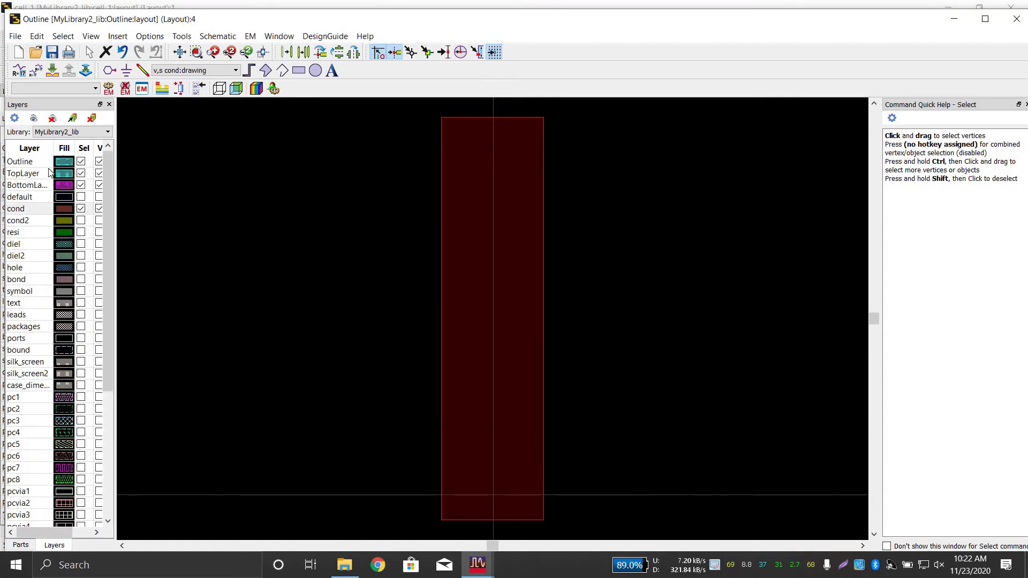
# Make Outline the active drawing layer and give it a yellow fill.
pyautogui.click(59, 163)
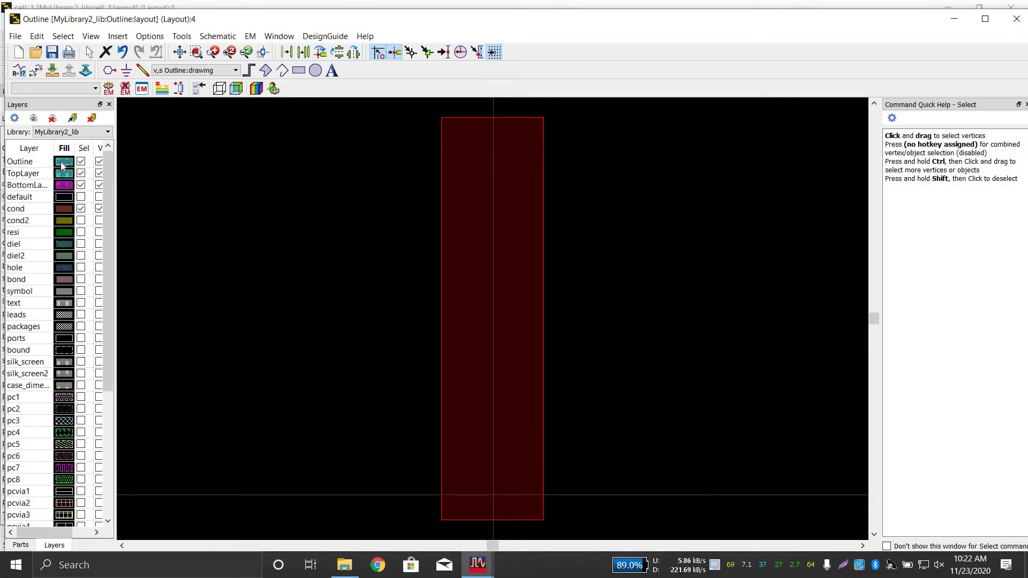
pyautogui.doubleClick(55, 163)
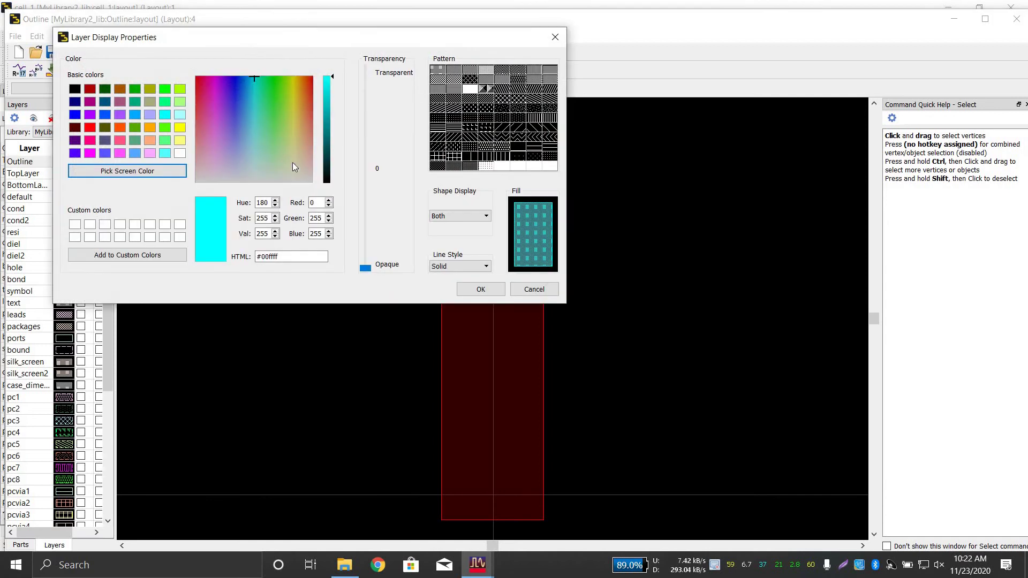
pyautogui.click(179, 128)
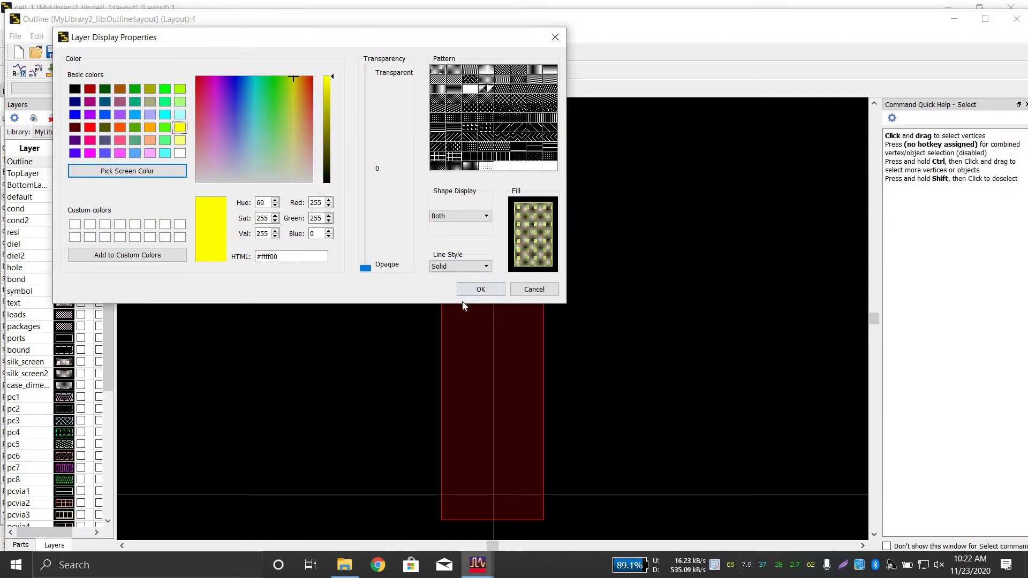
pyautogui.click(474, 291)
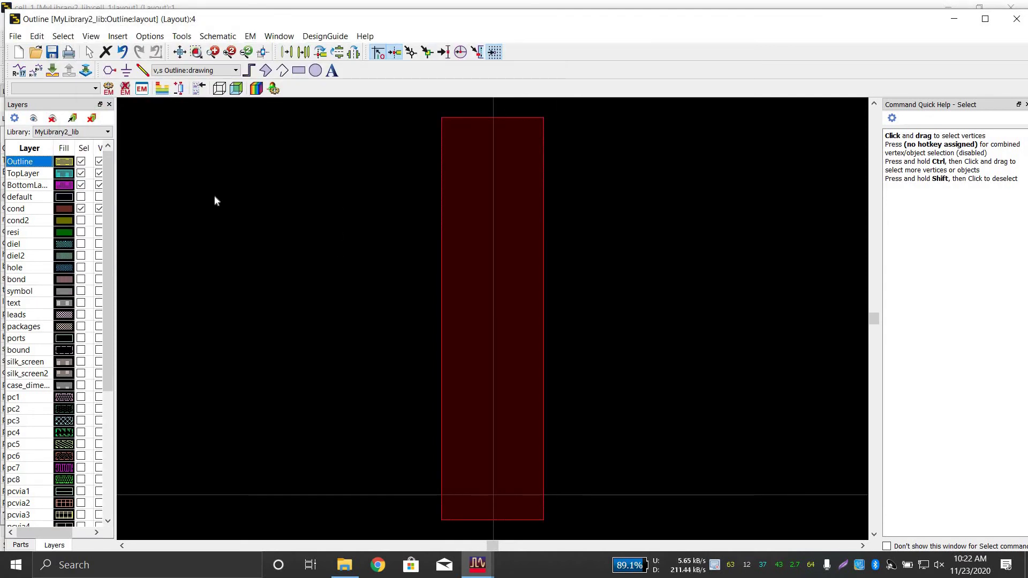
# Trace the board rectangle as a closed polyline on Outline, with vertex snapping on.
pyautogui.click(285, 71)
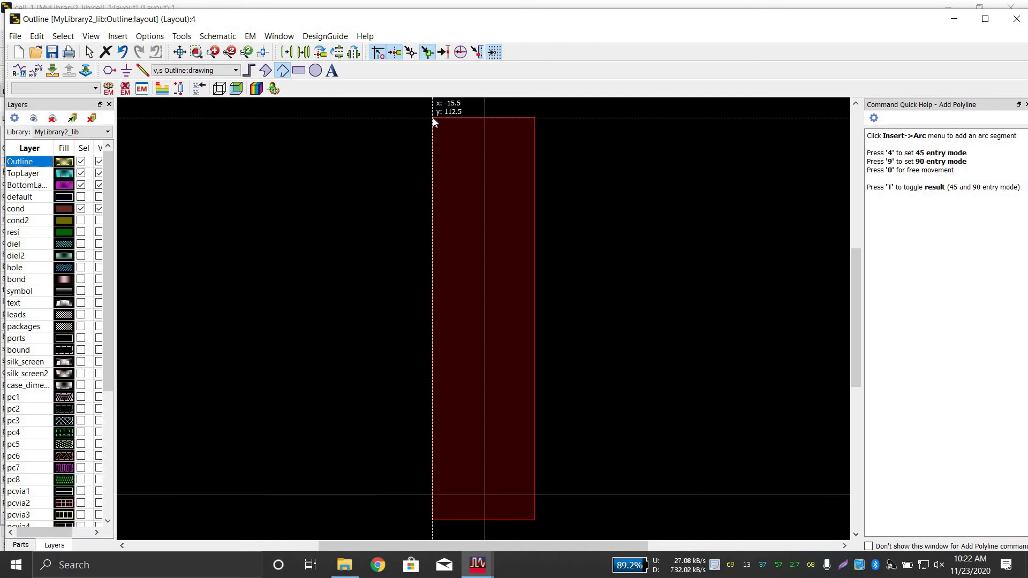
pyautogui.click(432, 53)
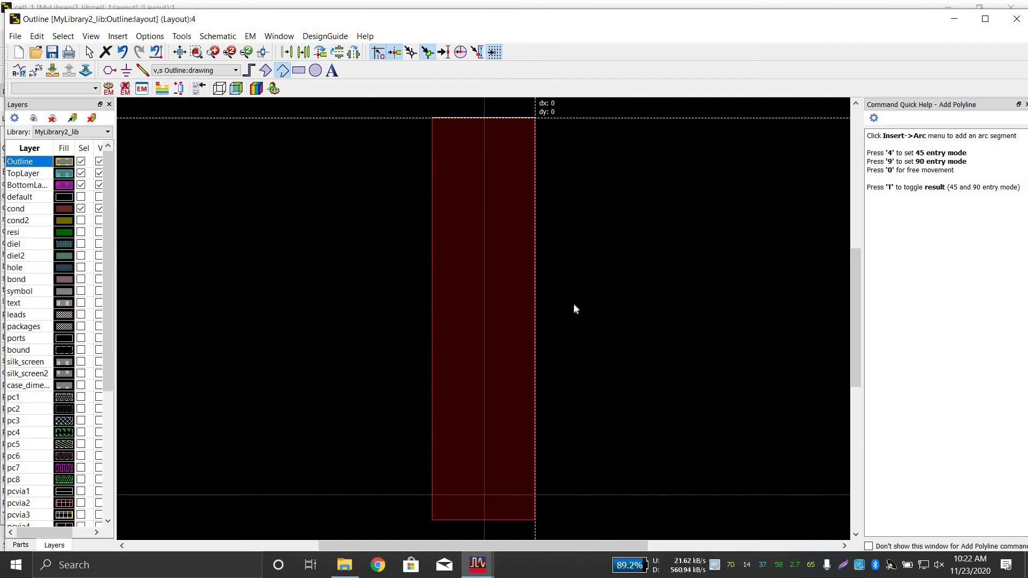
pyautogui.click(535, 519)
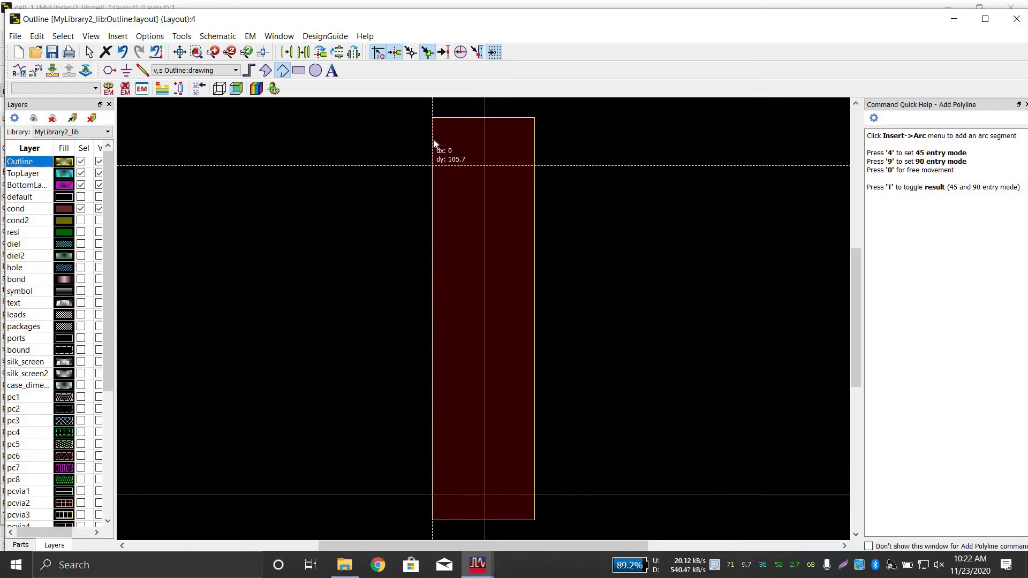
pyautogui.doubleClick(436, 119)
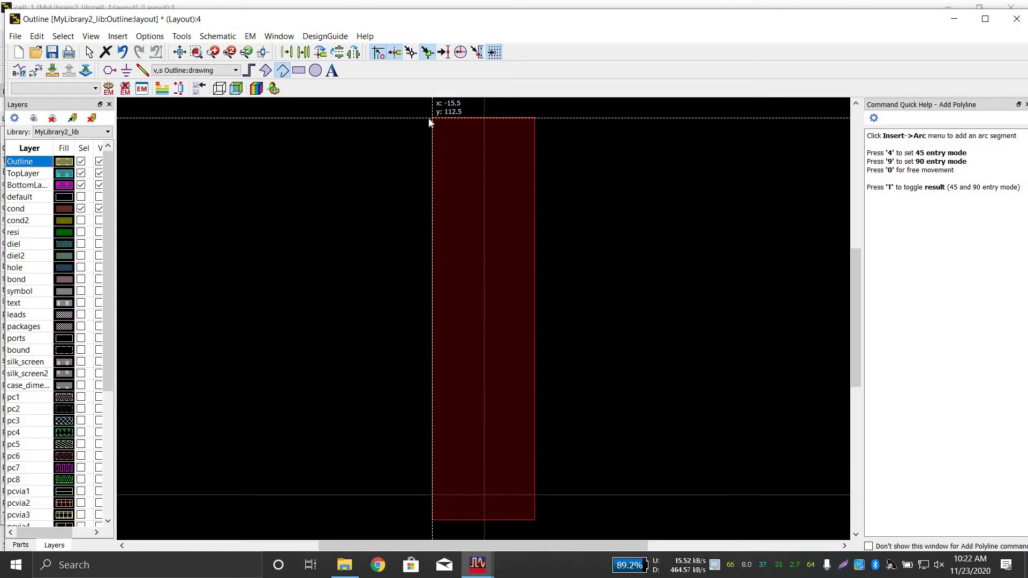
pyautogui.press('Escape')
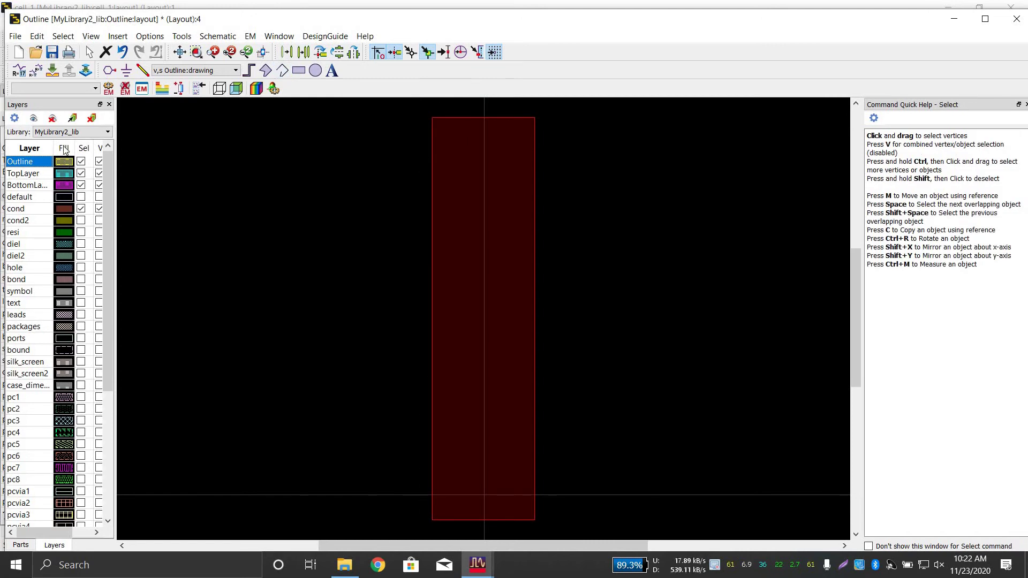
# Hide the Outline layer, show the imported OUTLINE layer, and delete its red rectangle.
pyautogui.click(52, 117)
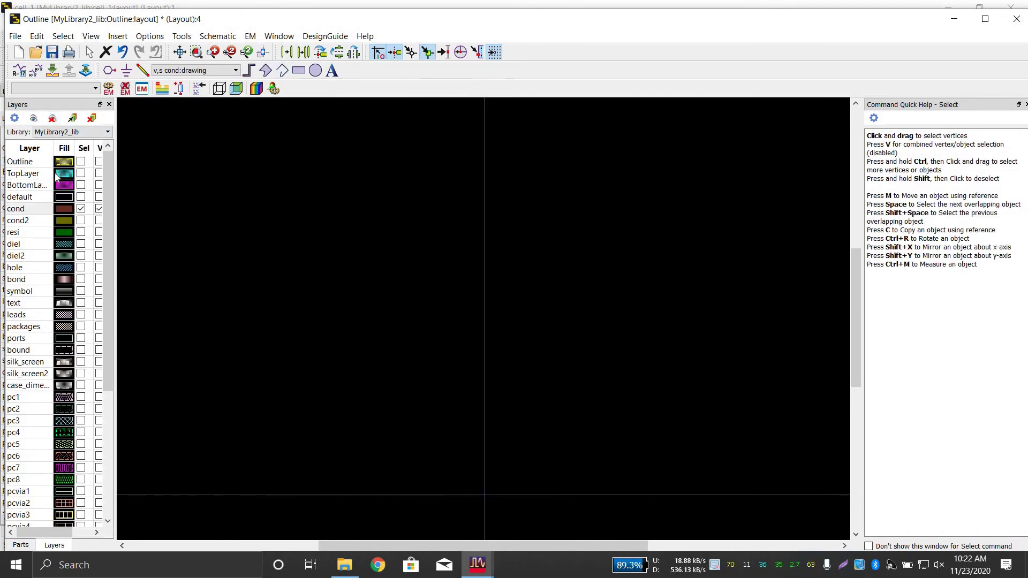
pyautogui.click(81, 161)
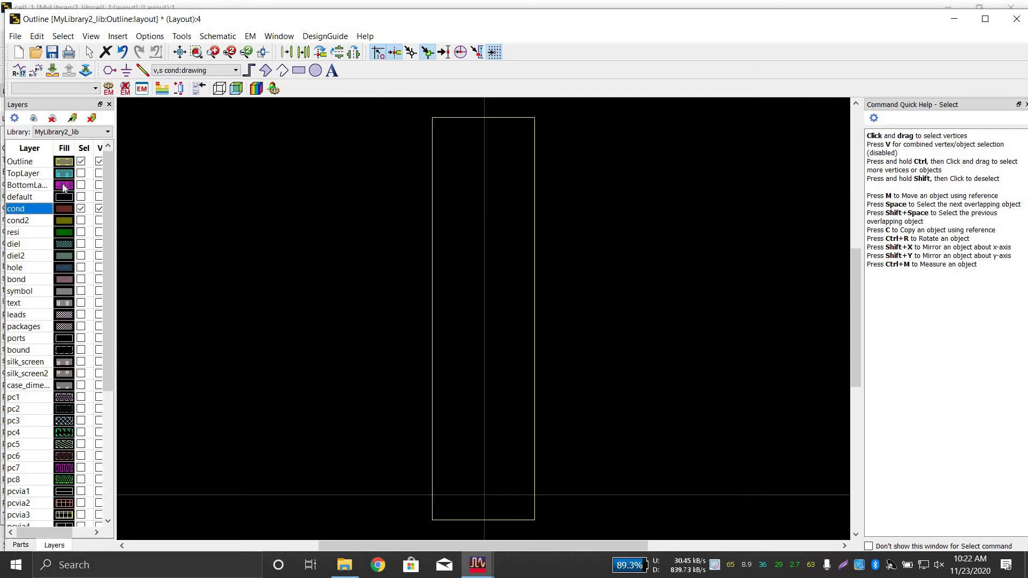
pyautogui.scroll(-5, 64, 187)
pyautogui.scroll(5, 66, 184)
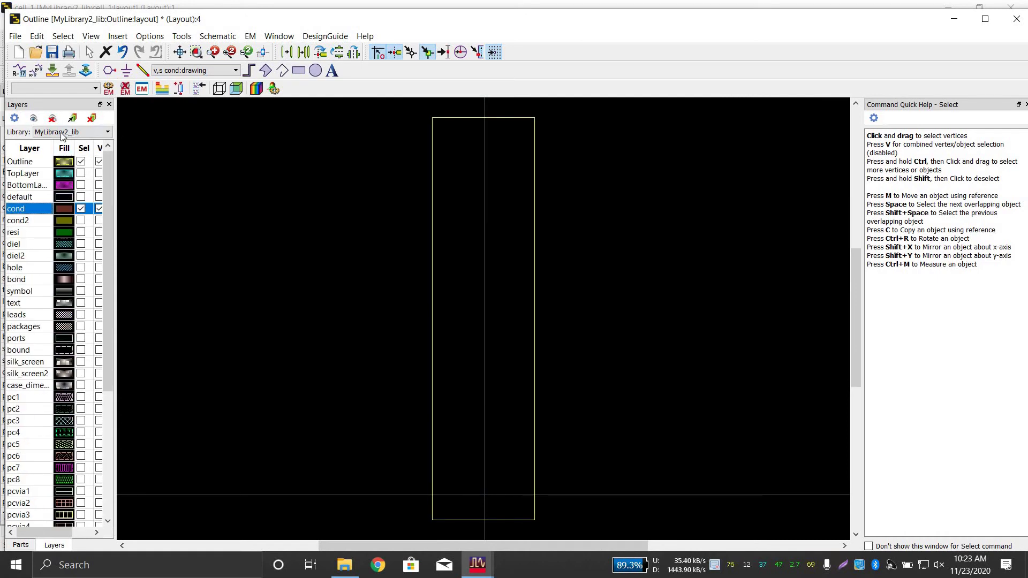
pyautogui.click(52, 118)
pyautogui.scroll(-5, 43, 273)
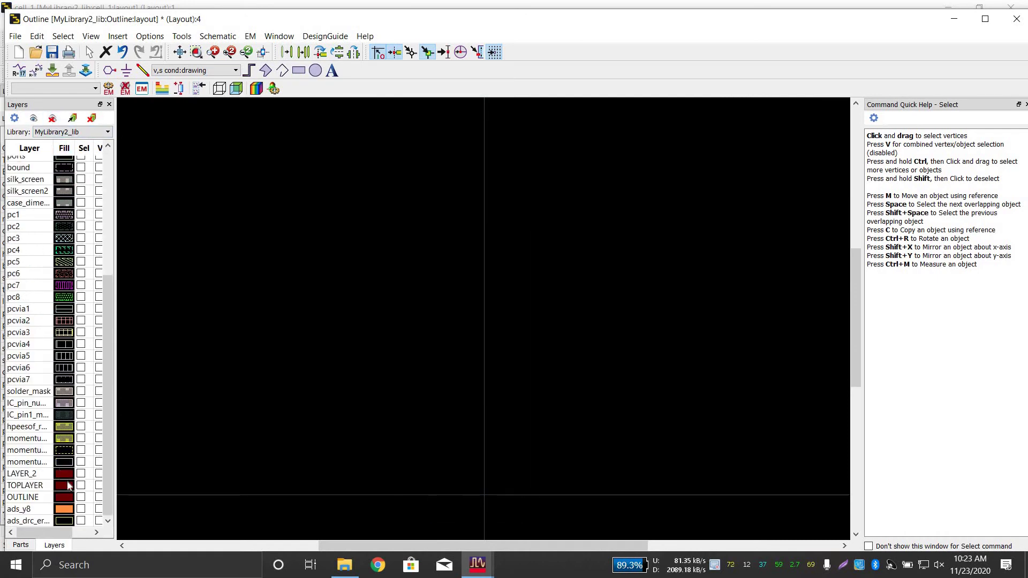
pyautogui.click(81, 500)
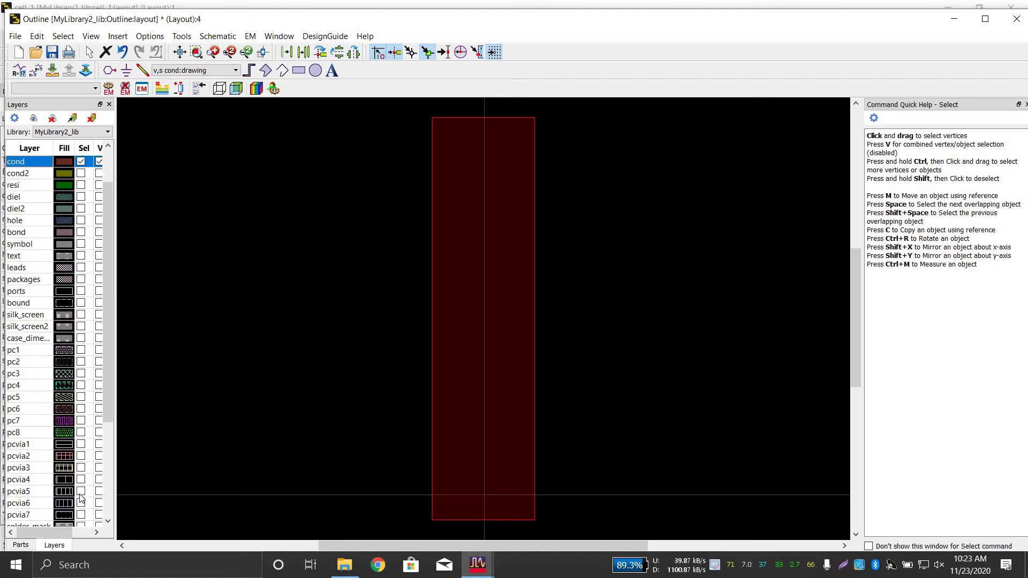
pyautogui.click(491, 264)
pyautogui.press('Delete')
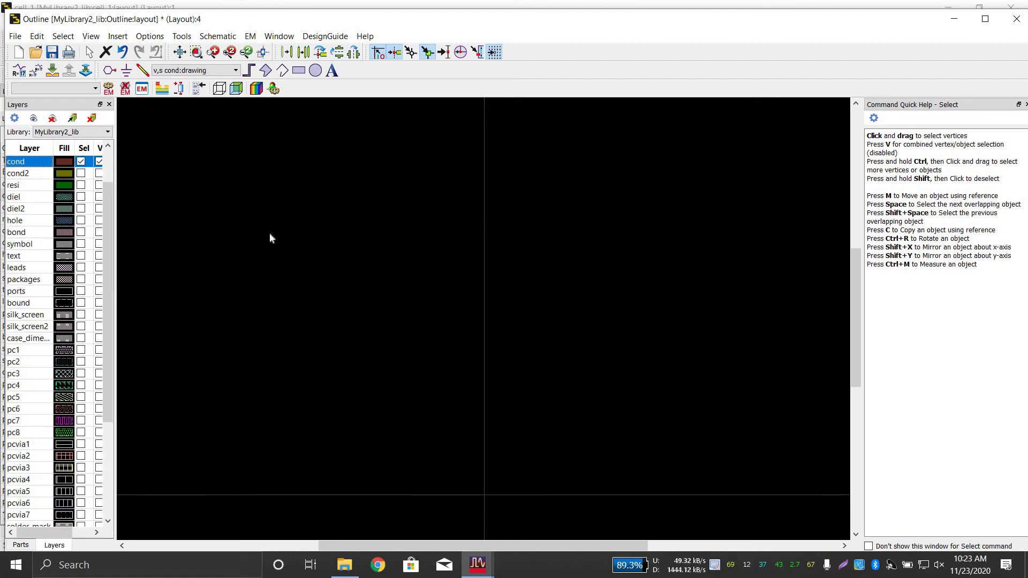
# Show the Outline layer again and select its traced rectangle.
pyautogui.scroll(2, 52, 183)
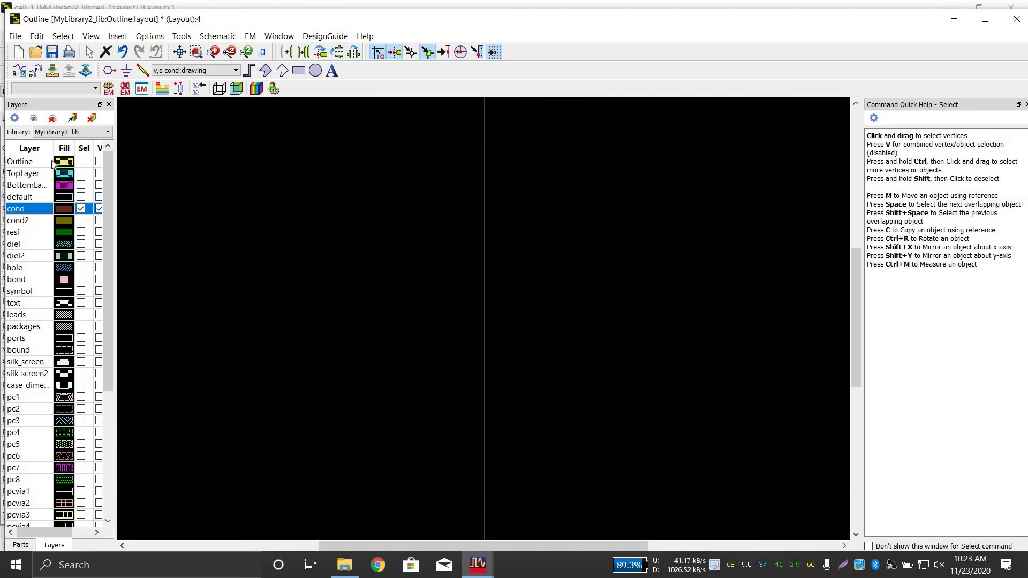
pyautogui.click(81, 162)
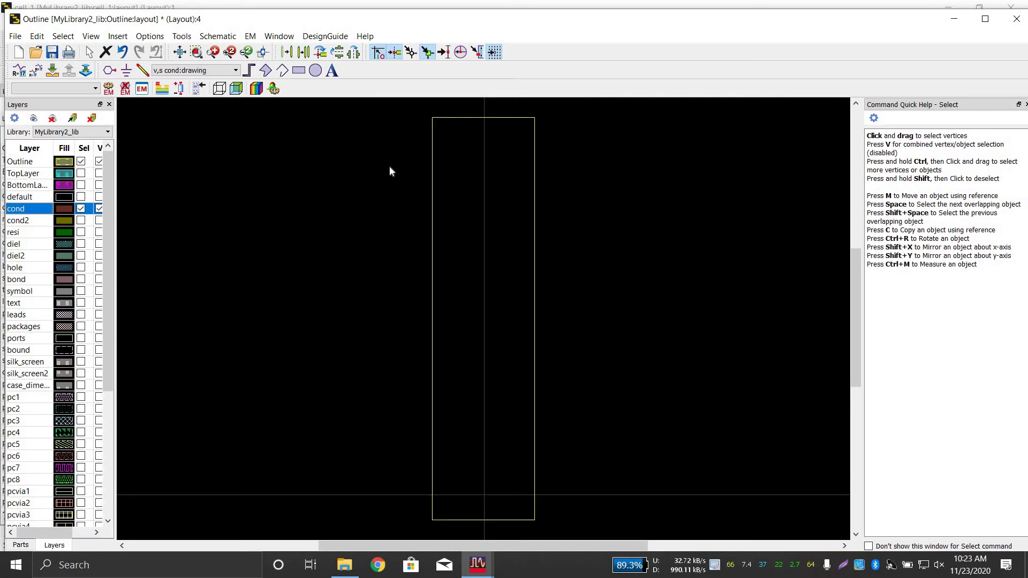
pyautogui.click(434, 140)
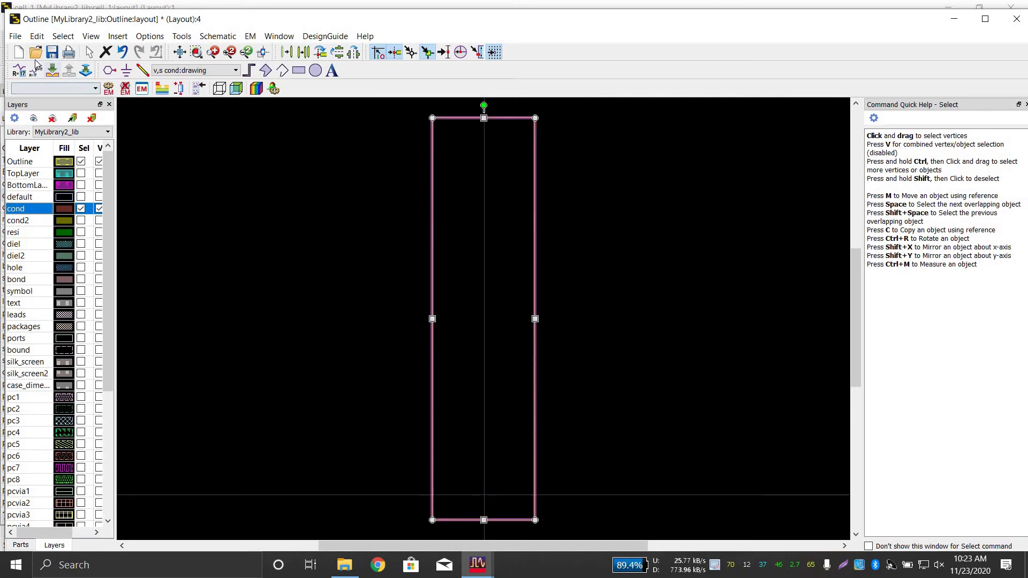
pyautogui.click(15, 36)
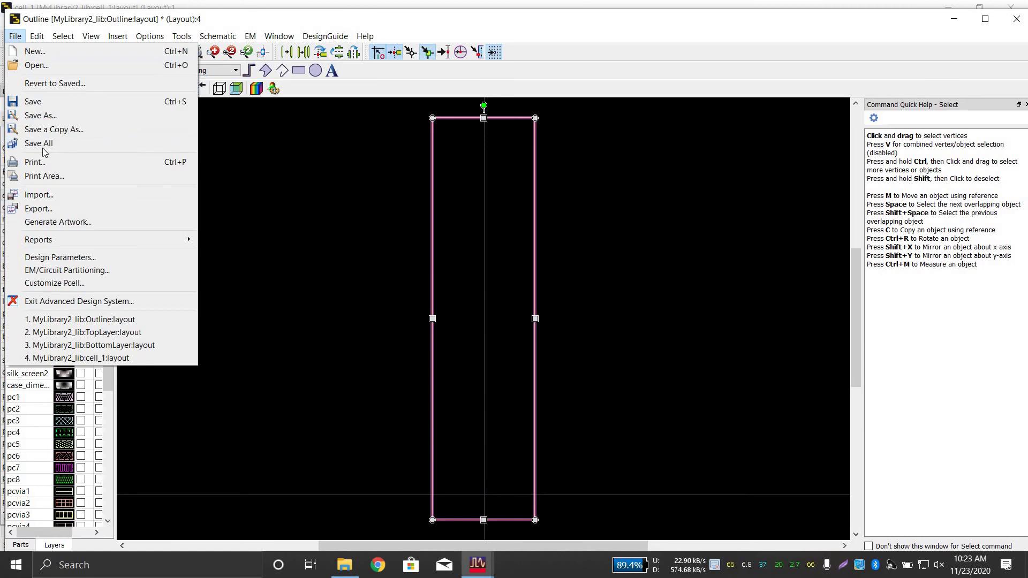
# Export the outline as a Gerber file to the Desktop, then close the Outline layout.
pyautogui.click(38, 209)
pyautogui.click(568, 296)
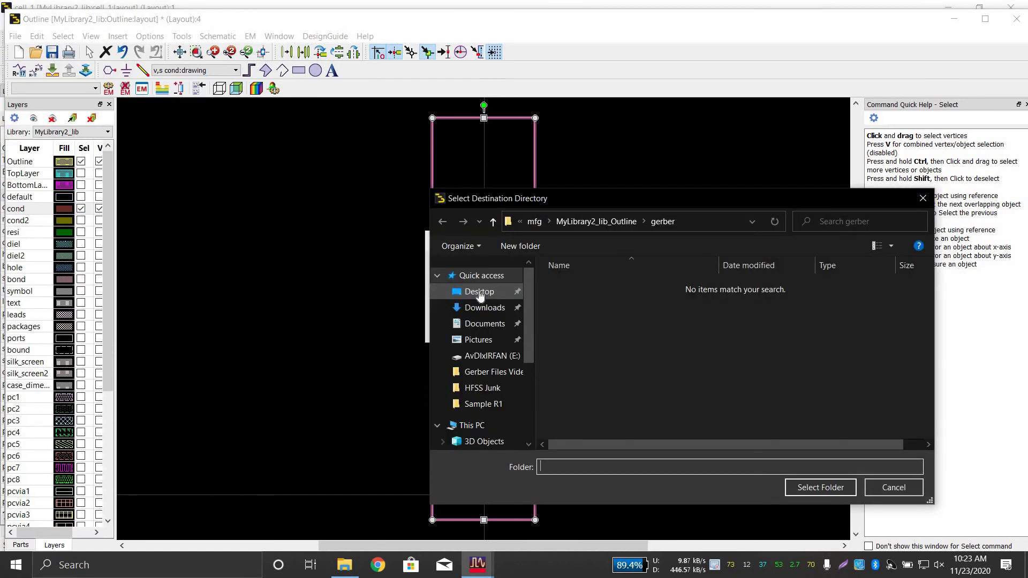
pyautogui.click(480, 291)
pyautogui.click(819, 487)
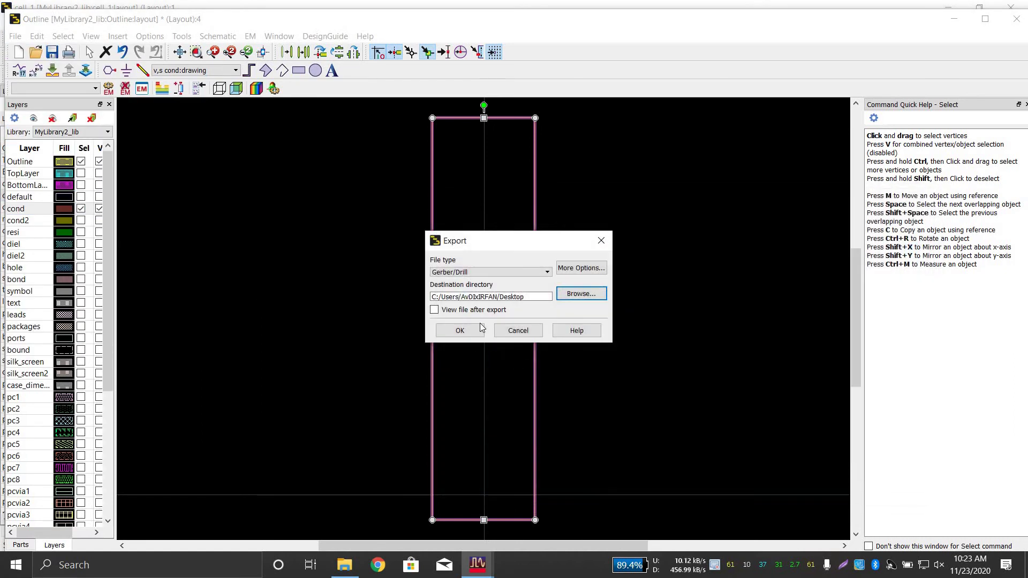
pyautogui.click(593, 298)
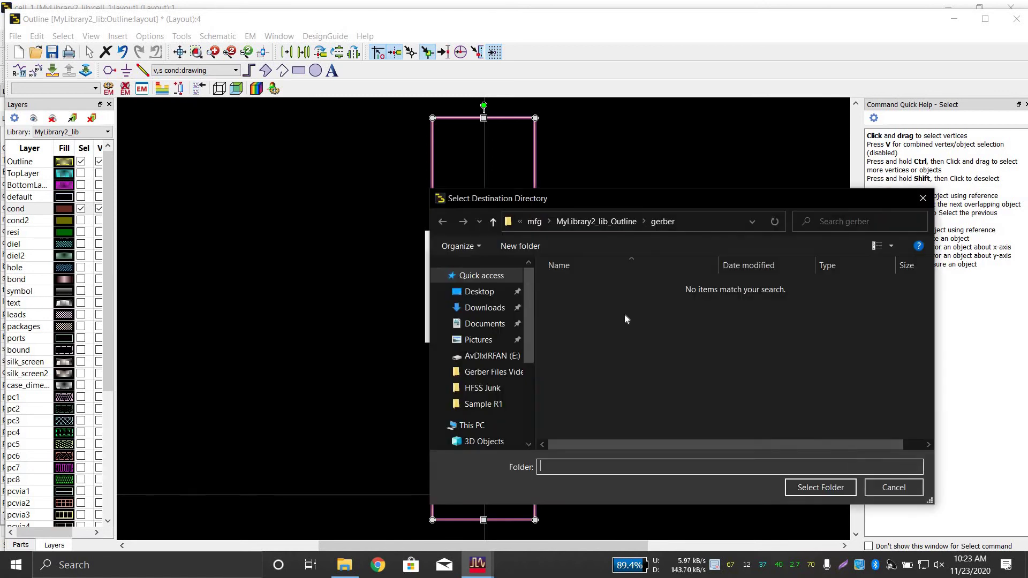
pyautogui.click(491, 292)
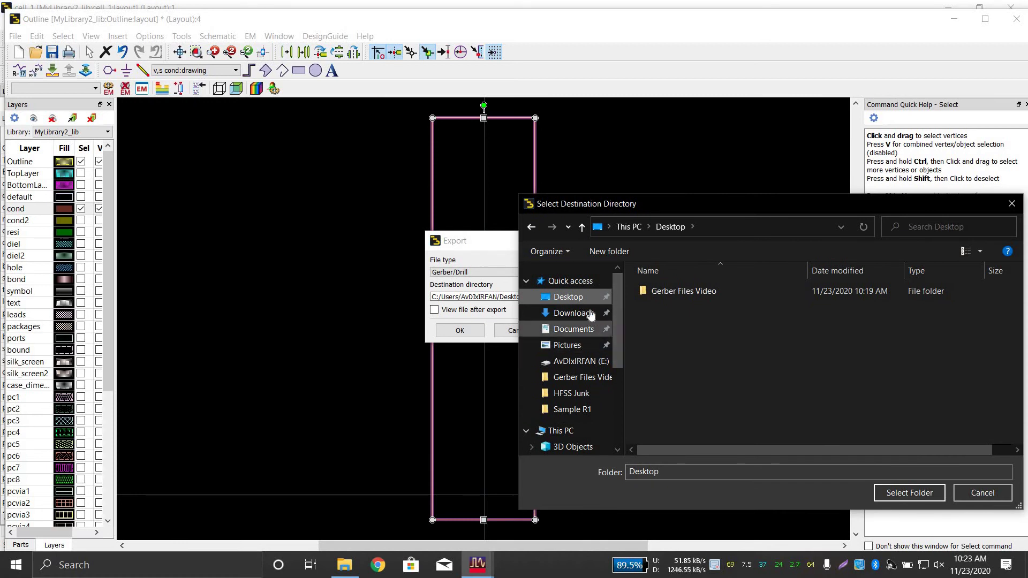
pyautogui.click(909, 491)
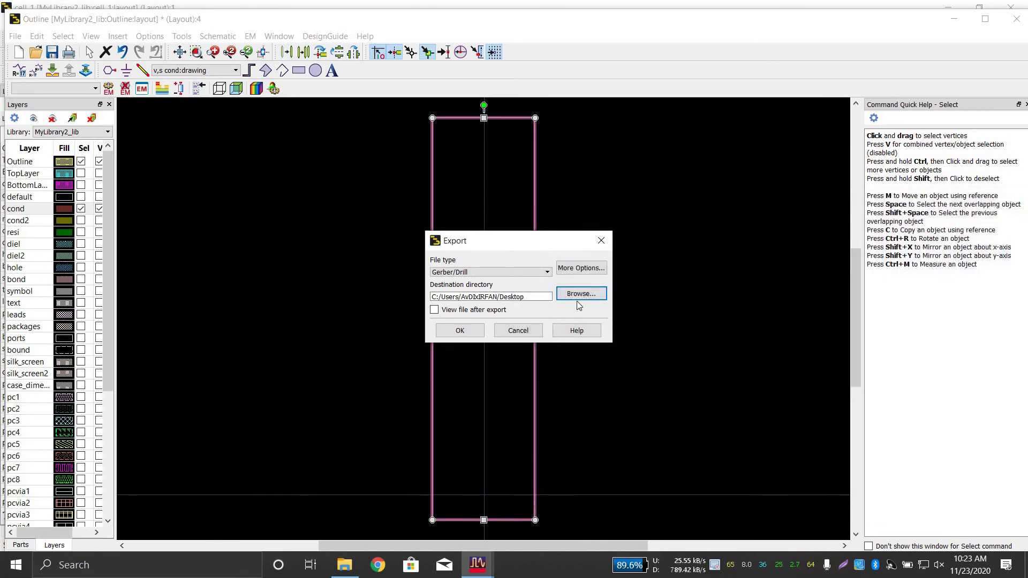
pyautogui.click(473, 332)
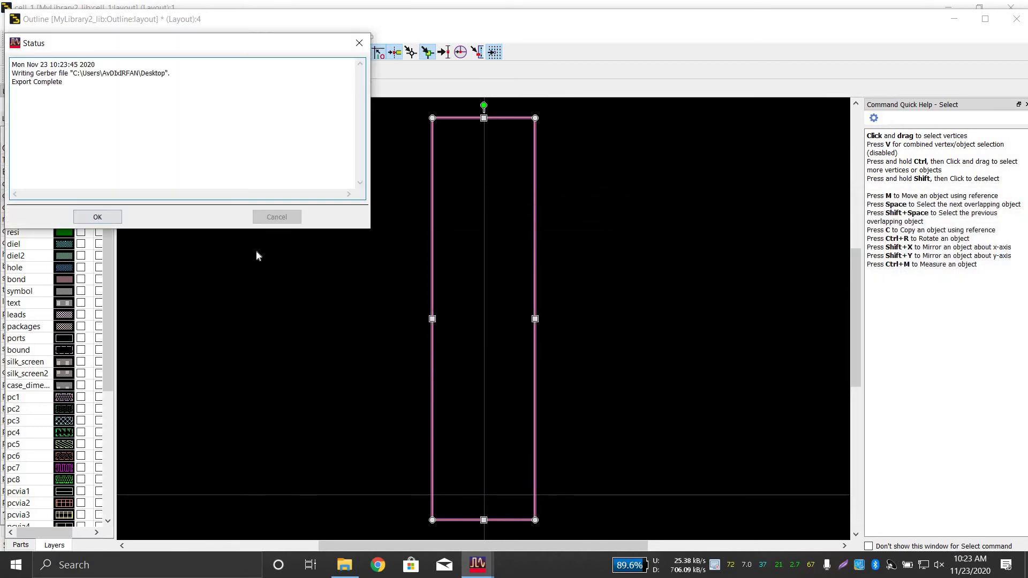
pyautogui.click(110, 215)
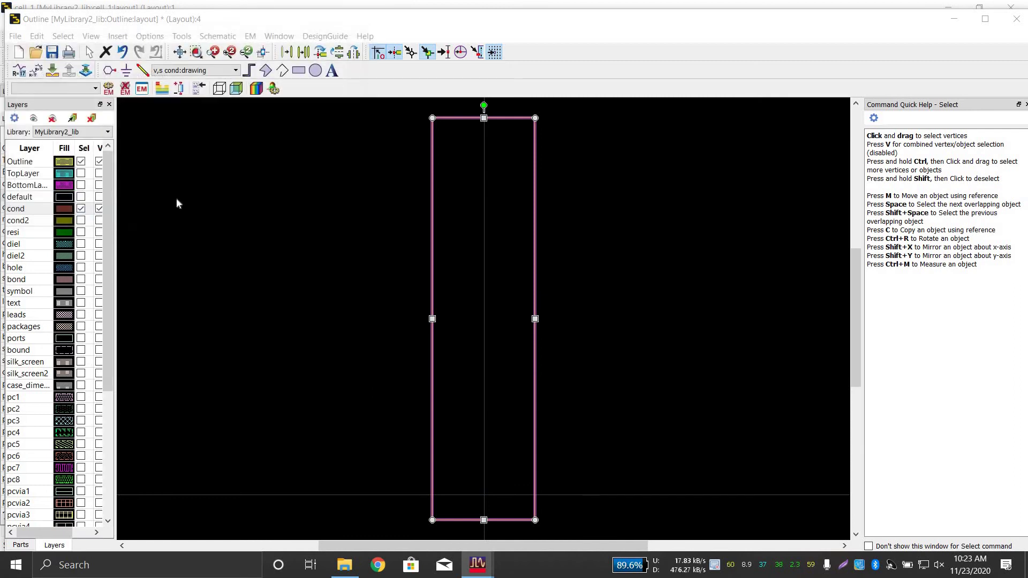
pyautogui.click(230, 202)
pyautogui.click(1017, 20)
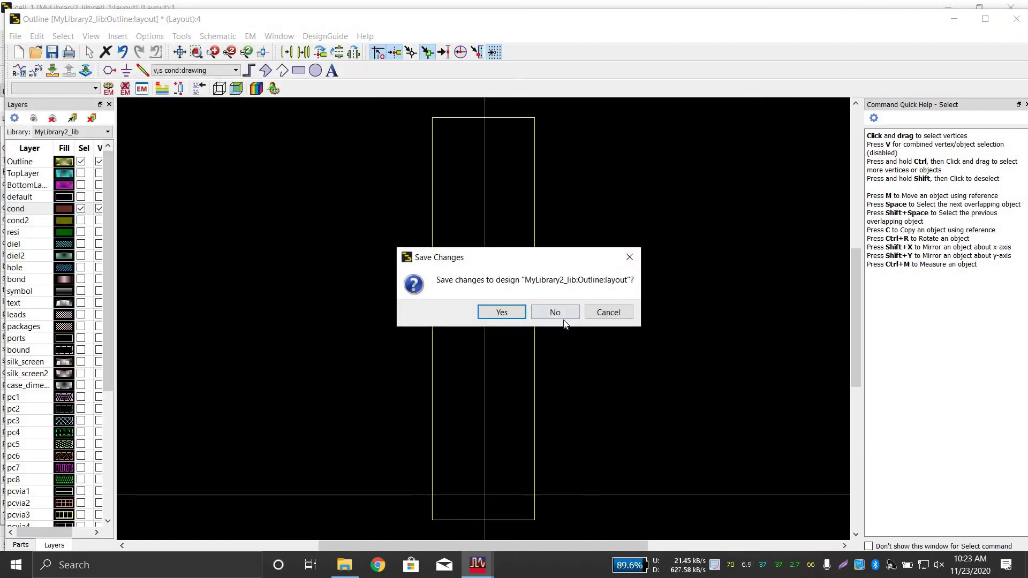
# Discard the layout changes, move Outline.gbr from the desktop into Gerbers, and launch CircuitCAM 5.1.
pyautogui.click(555, 313)
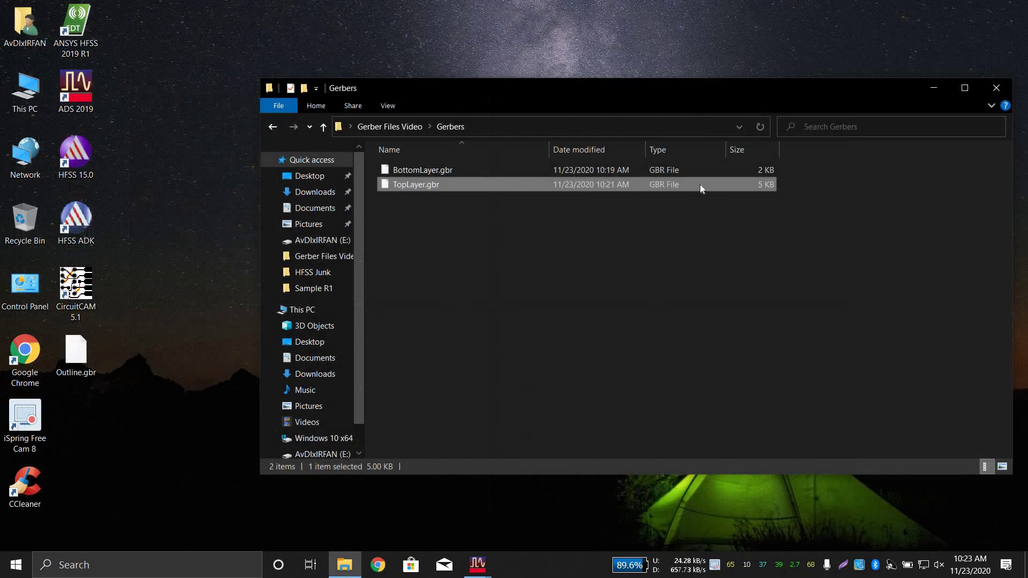
pyautogui.click(449, 329)
pyautogui.rightClick(89, 344)
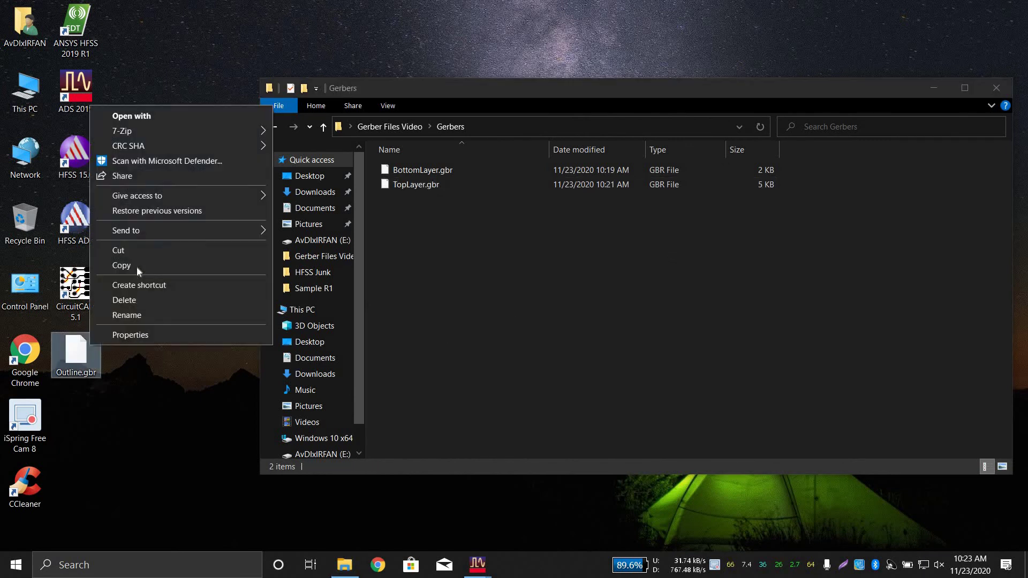
pyautogui.click(143, 256)
pyautogui.rightClick(506, 270)
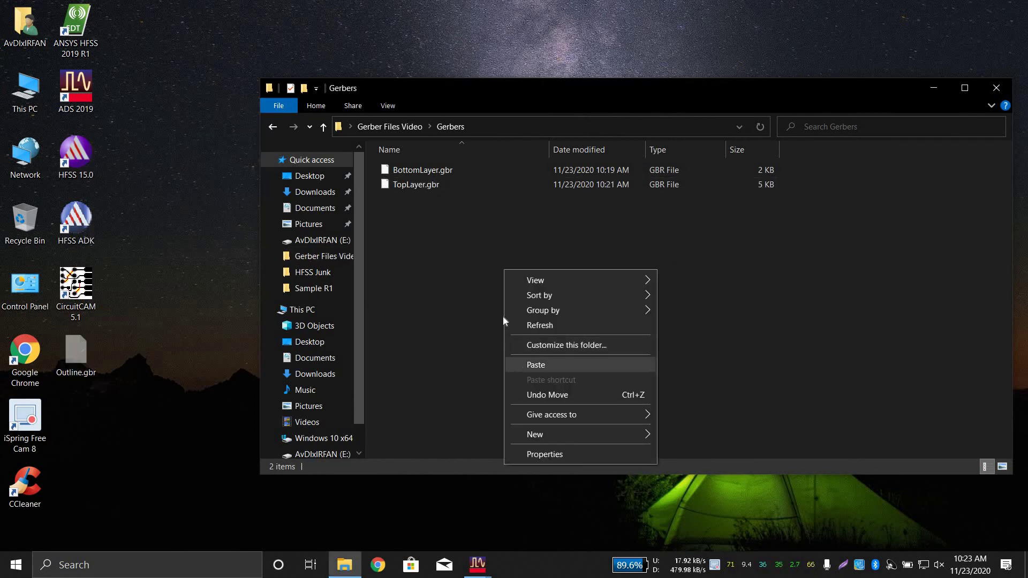
pyautogui.click(522, 365)
pyautogui.click(84, 292)
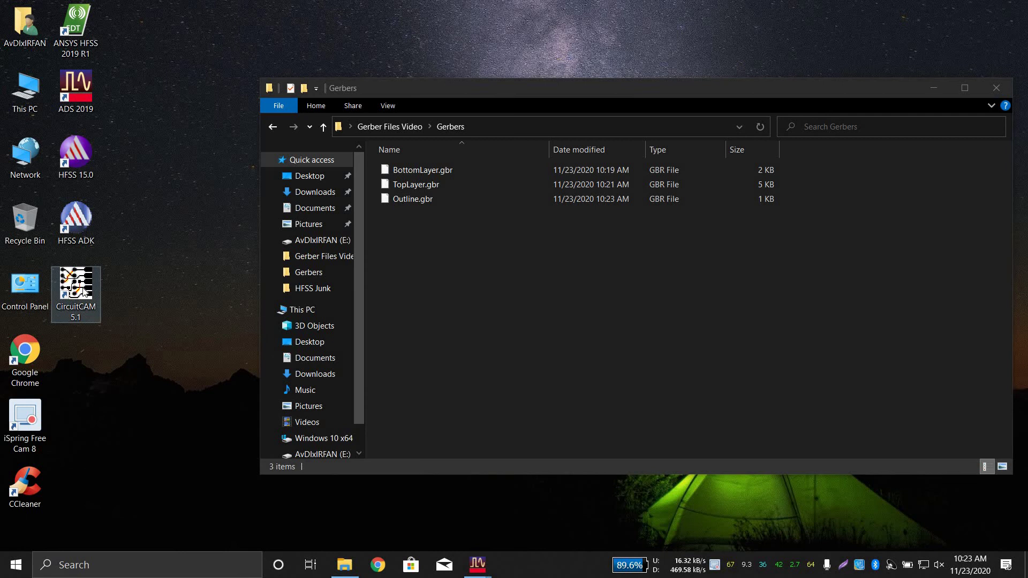
pyautogui.doubleClick(84, 292)
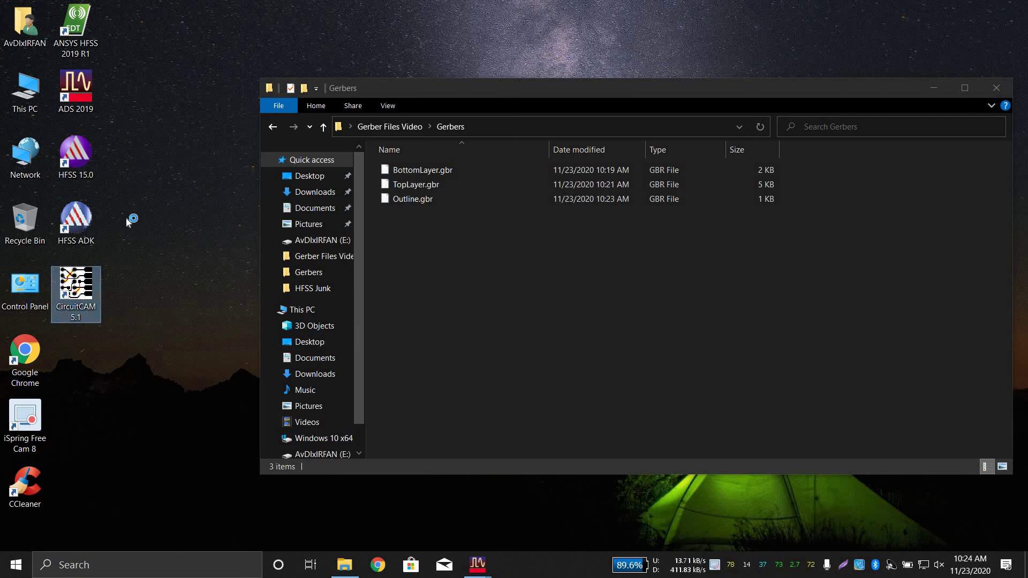
# Move the Gerbers folder window aside and maximize the CircuitCAM window.
pyautogui.moveTo(799, 84); pyautogui.dragTo(752, 83)
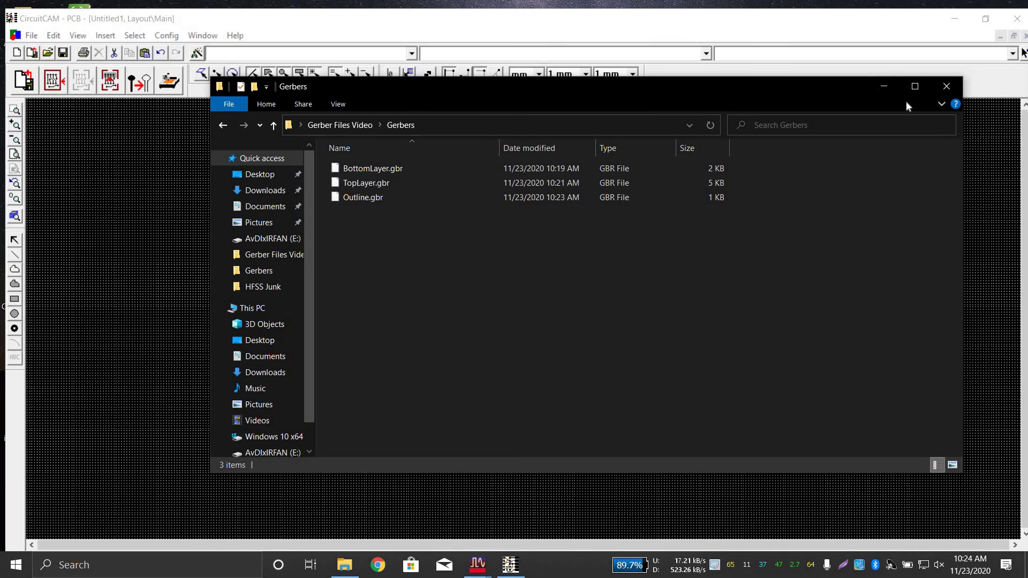
pyautogui.click(969, 52)
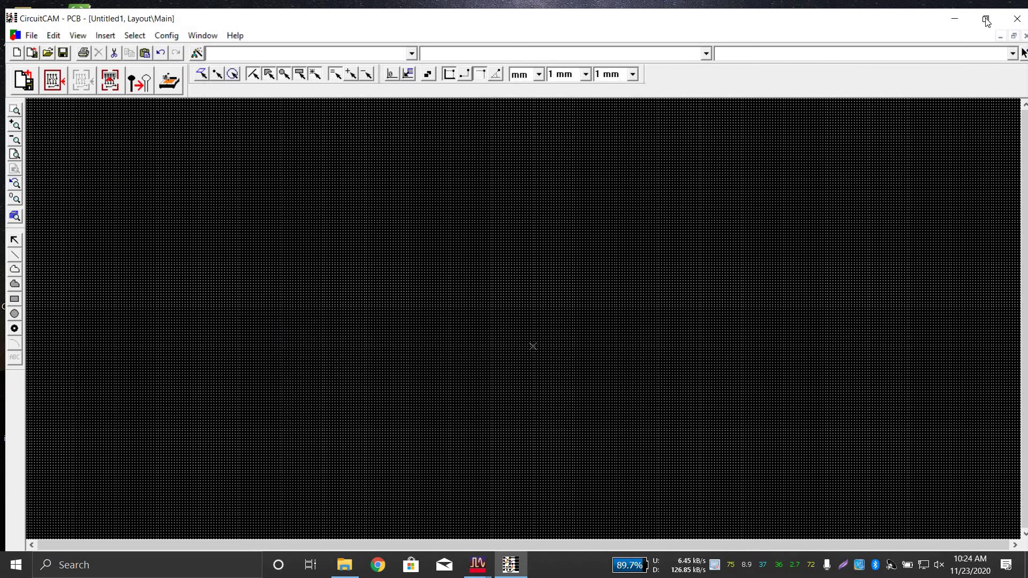
pyautogui.click(986, 19)
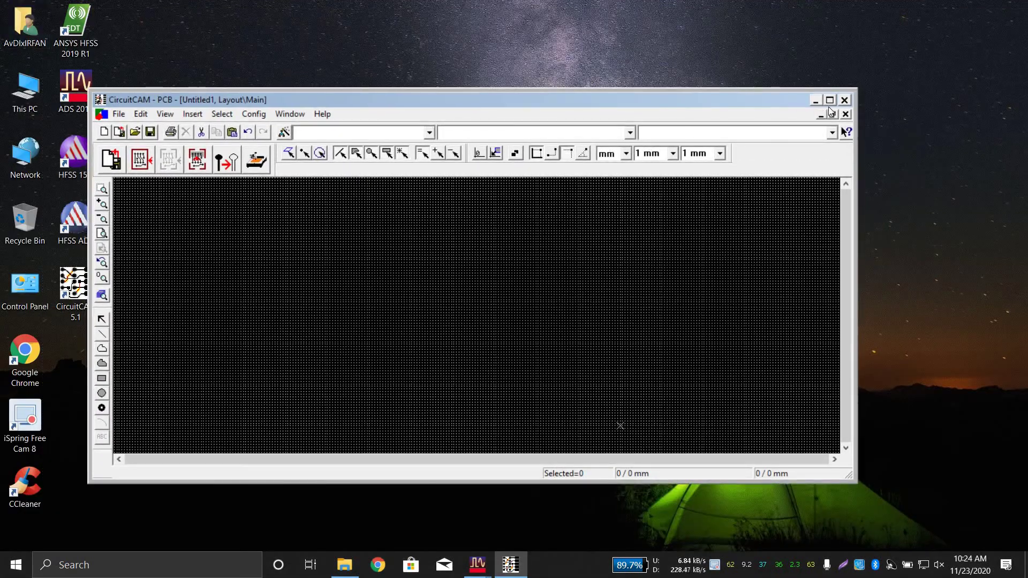
pyautogui.click(830, 100)
# Import Outline.gbr from Desktop > Gerber Files Video > Gerbers.
pyautogui.click(25, 21)
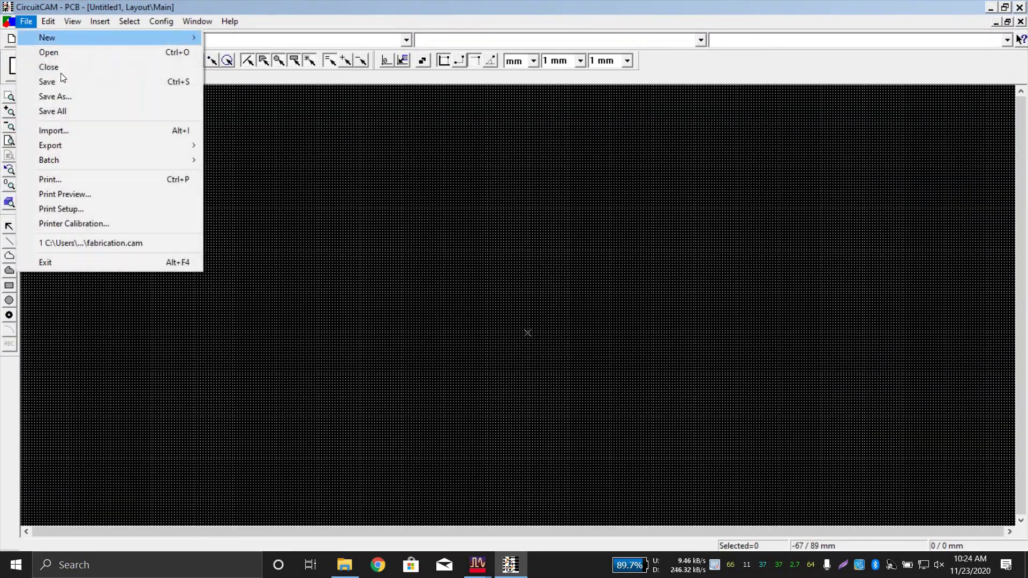
pyautogui.click(71, 132)
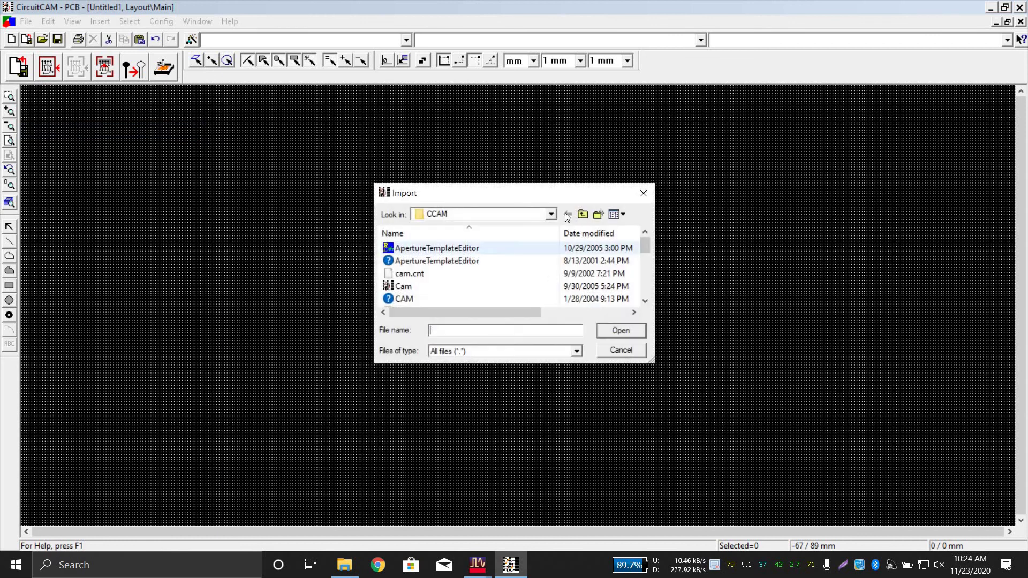
pyautogui.click(551, 215)
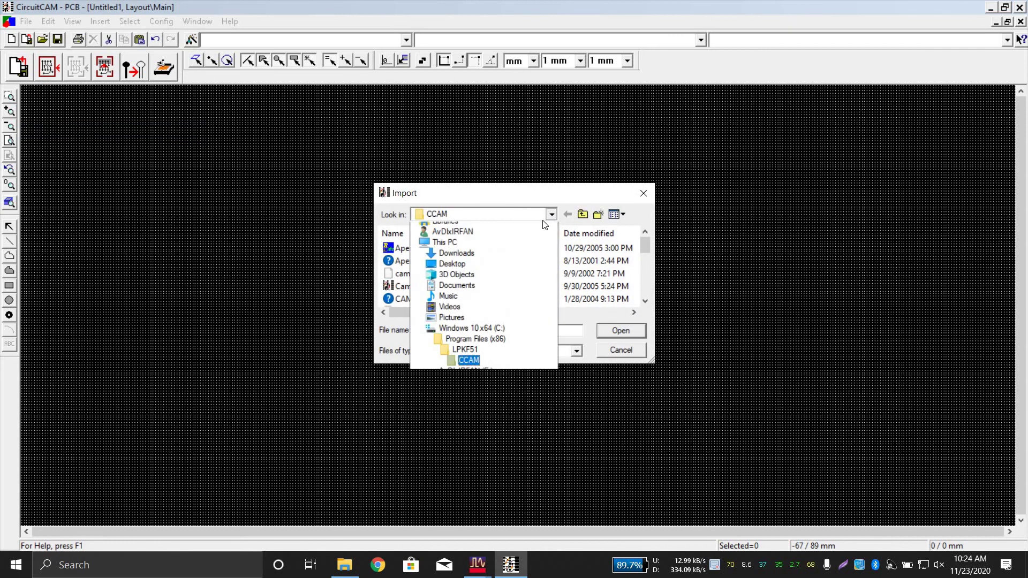
pyautogui.click(449, 229)
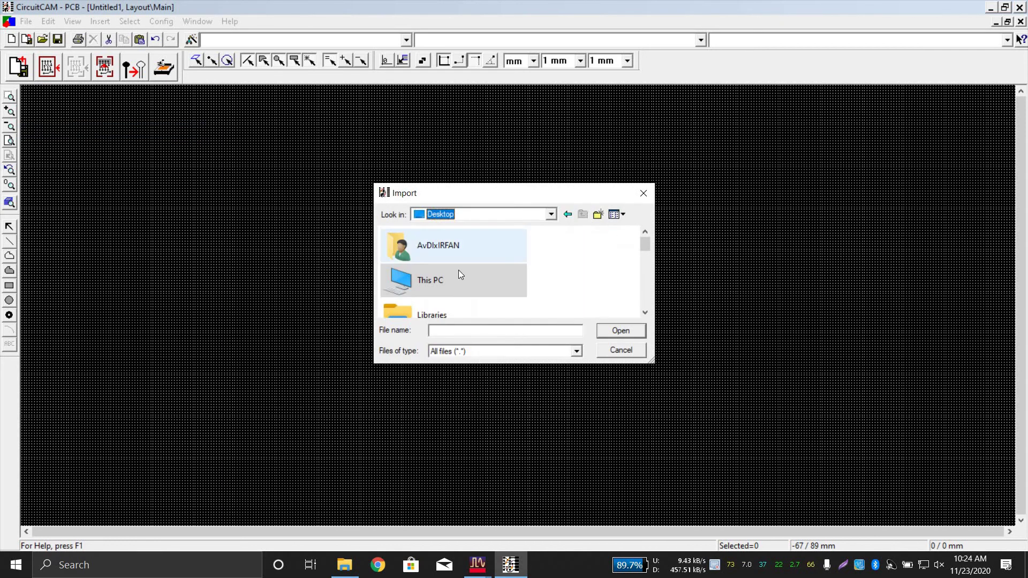
pyautogui.scroll(-5, 450, 284)
pyautogui.scroll(-3, 445, 289)
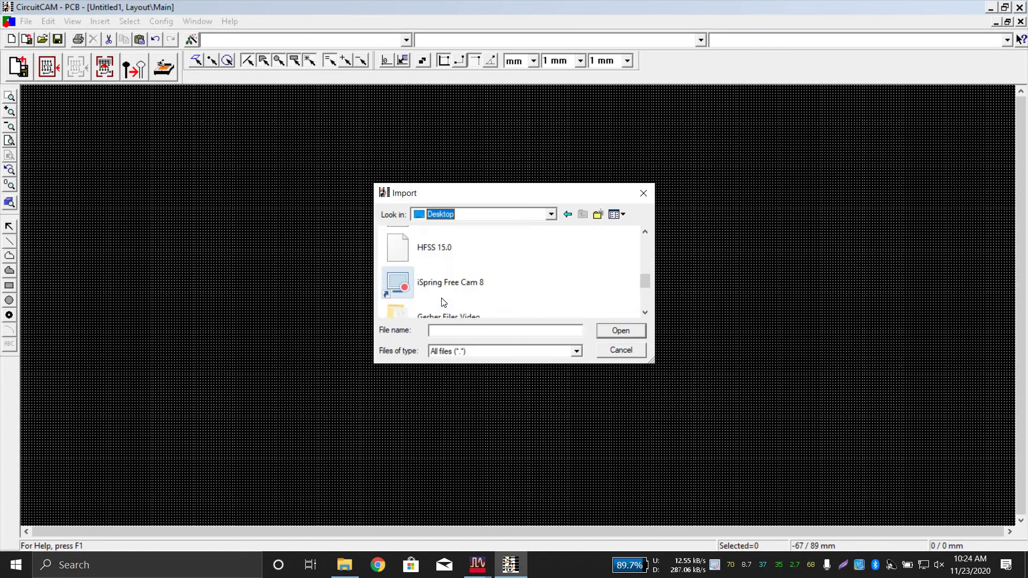
pyautogui.doubleClick(459, 271)
pyautogui.doubleClick(452, 247)
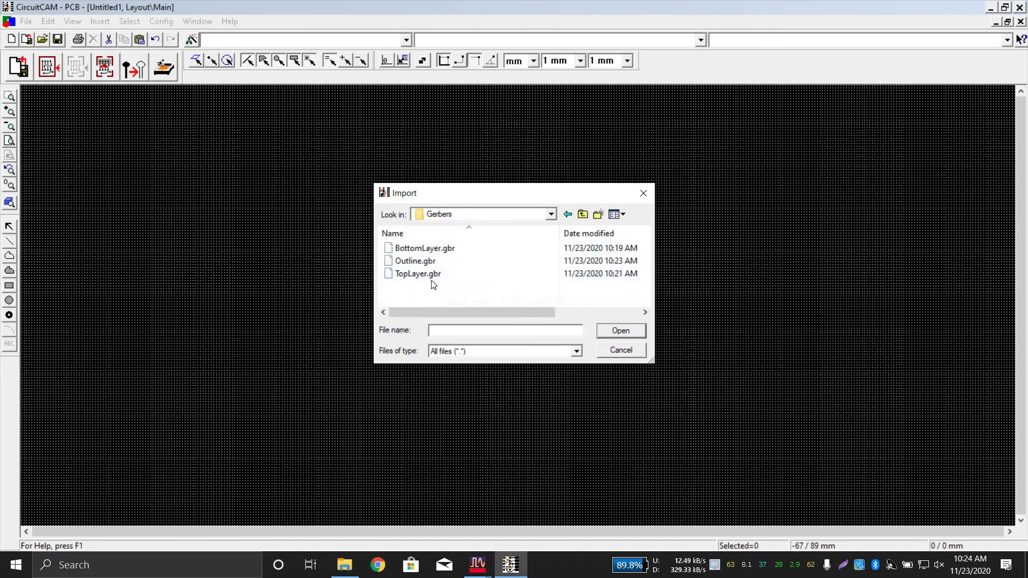
pyautogui.doubleClick(438, 261)
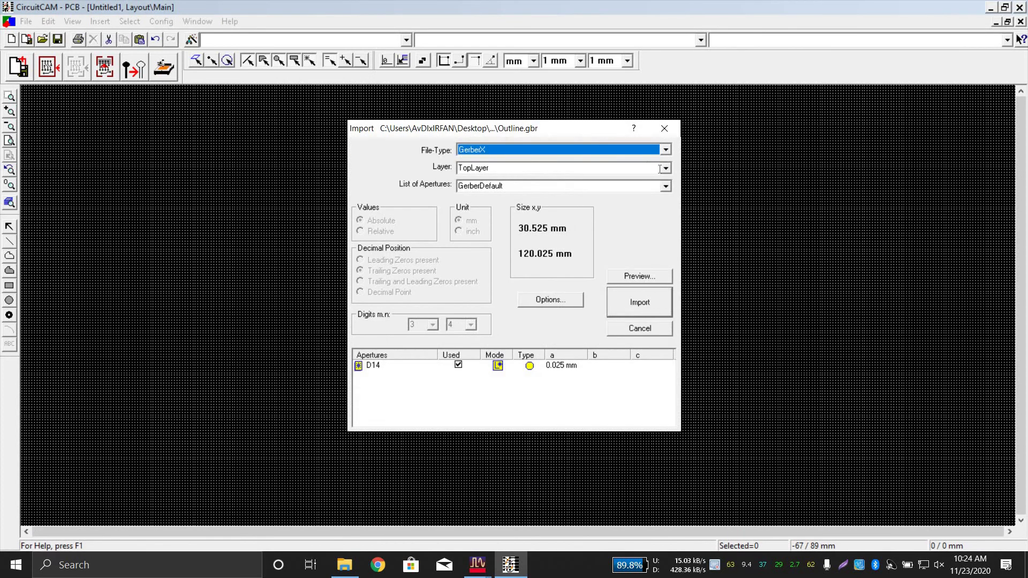
# Assign Outline.gbr to the BoardOutline layer and complete the import.
pyautogui.click(660, 170)
pyautogui.click(665, 168)
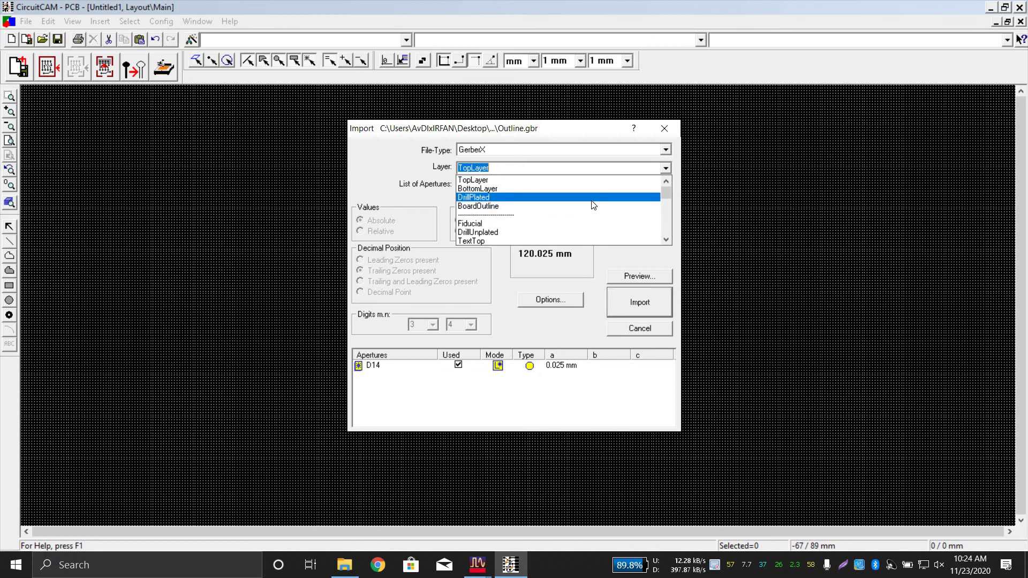
pyautogui.click(592, 206)
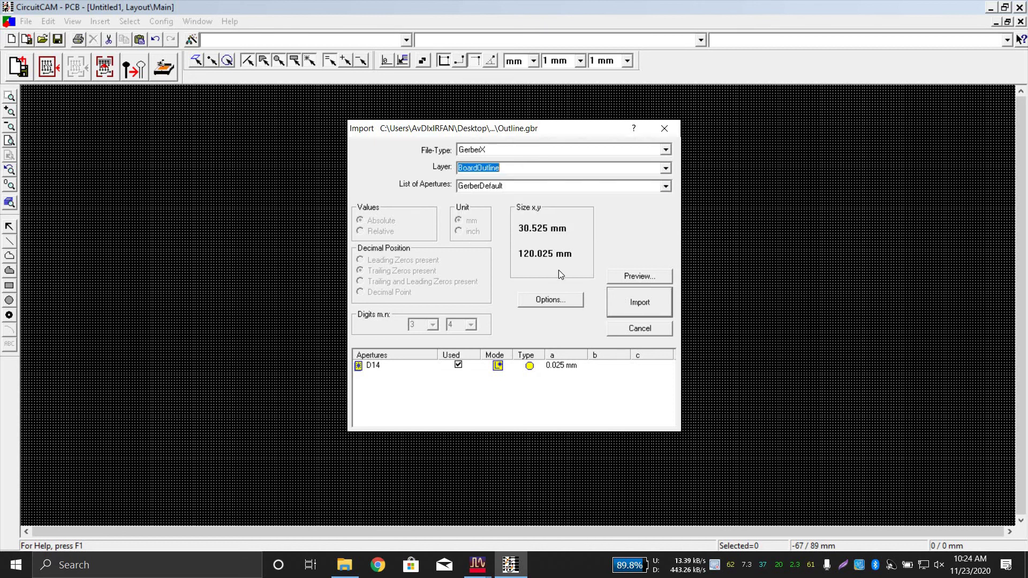
pyautogui.click(620, 304)
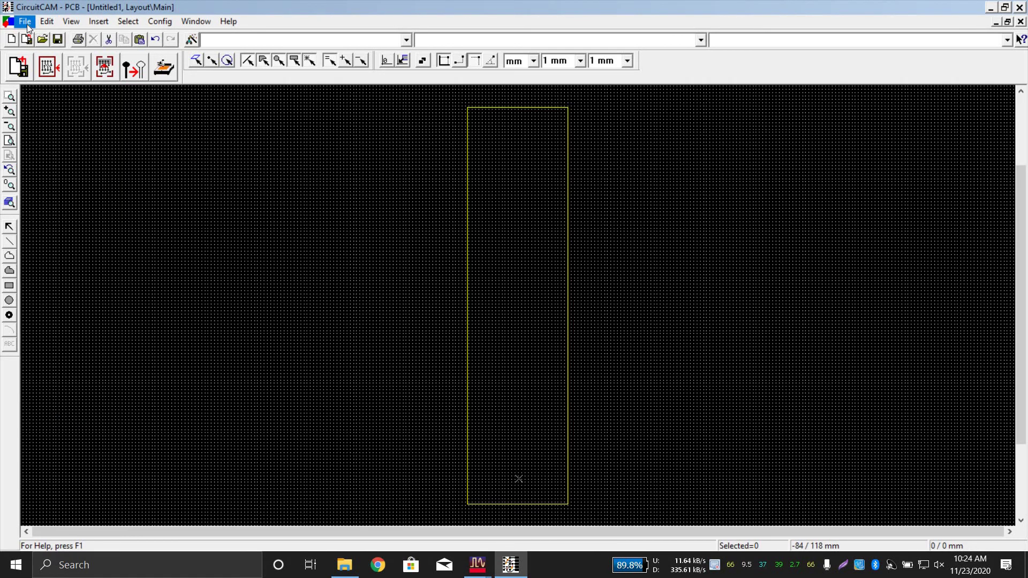
# Import BottomLayer.gbr onto the BottomLayer layer and select two of its traces.
pyautogui.click(27, 24)
pyautogui.click(62, 132)
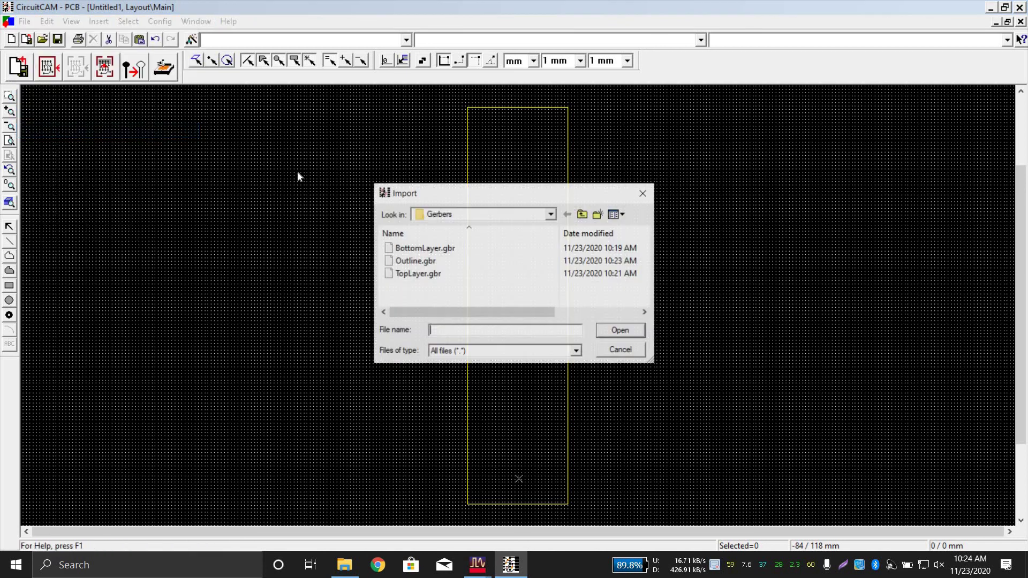
pyautogui.click(429, 250)
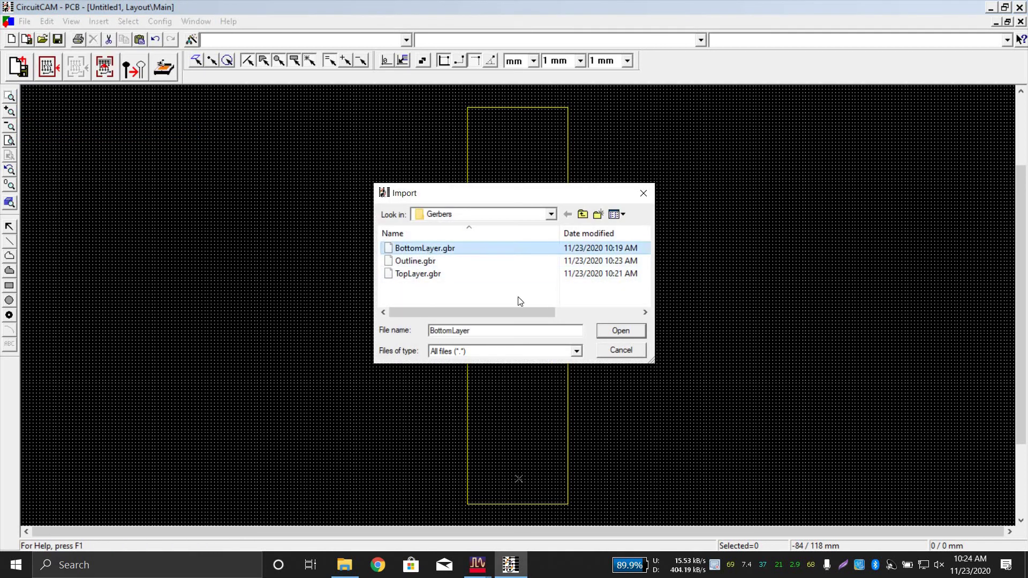
pyautogui.click(619, 331)
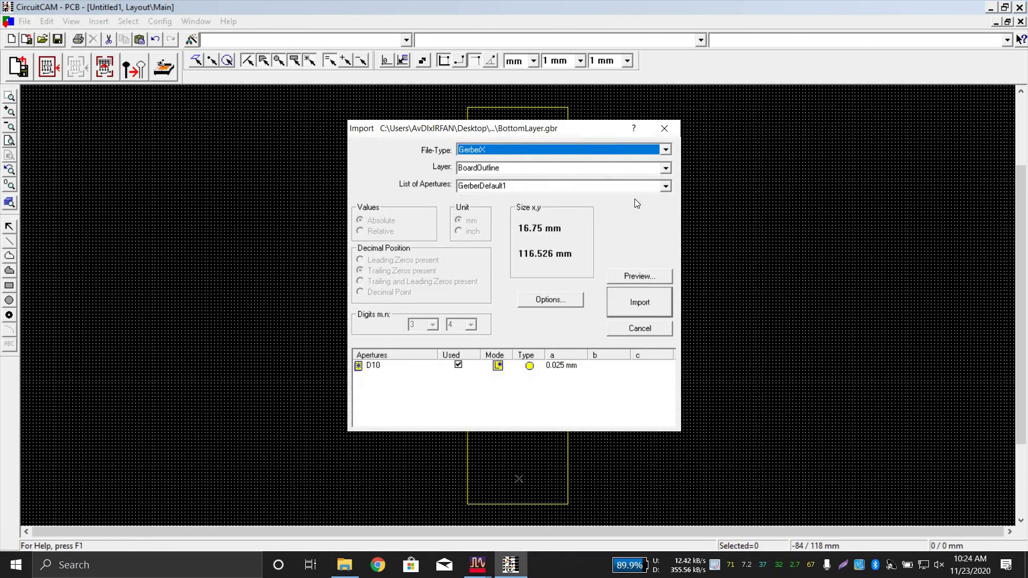
pyautogui.click(666, 168)
pyautogui.scroll(3, 609, 222)
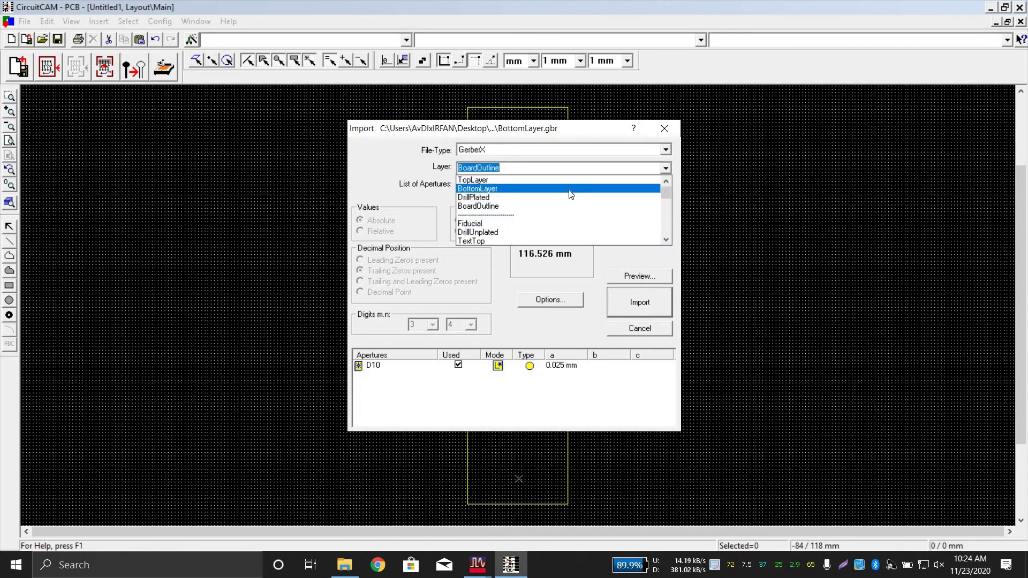
pyautogui.click(569, 192)
pyautogui.click(627, 305)
pyautogui.click(515, 274)
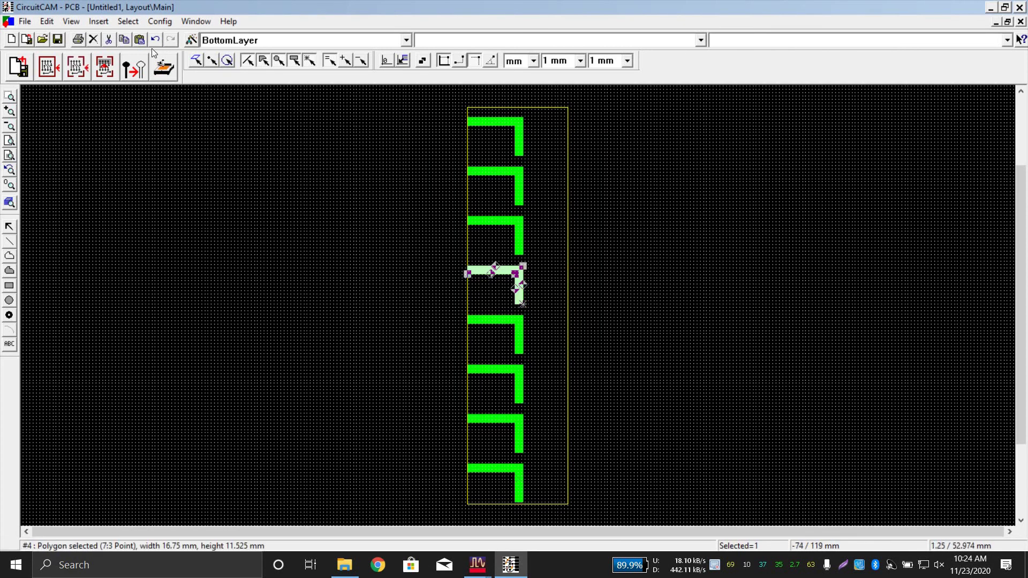
pyautogui.click(498, 171)
# Import TopLayer.gbr onto the TopLayer layer.
pyautogui.click(29, 21)
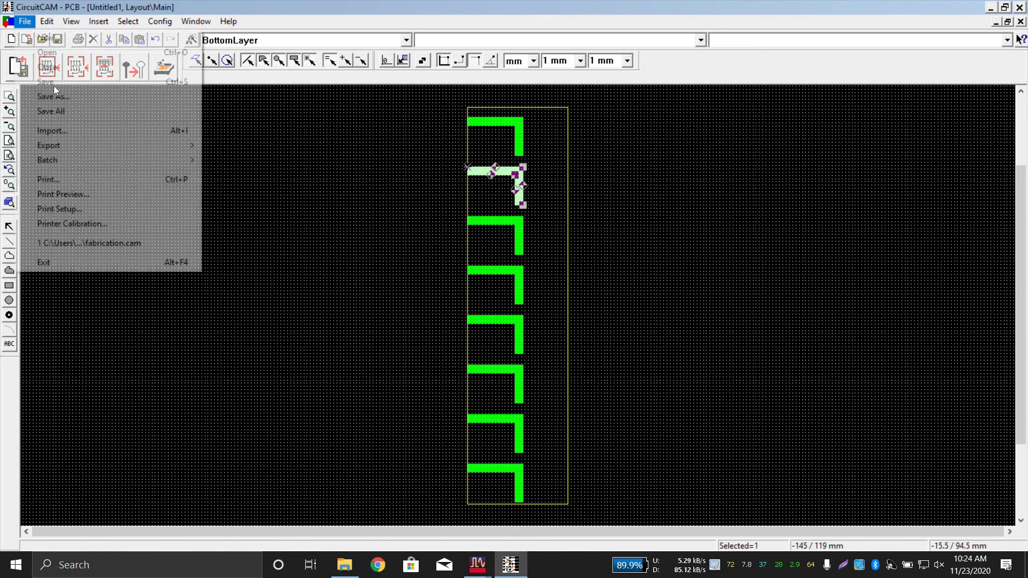
pyautogui.click(62, 131)
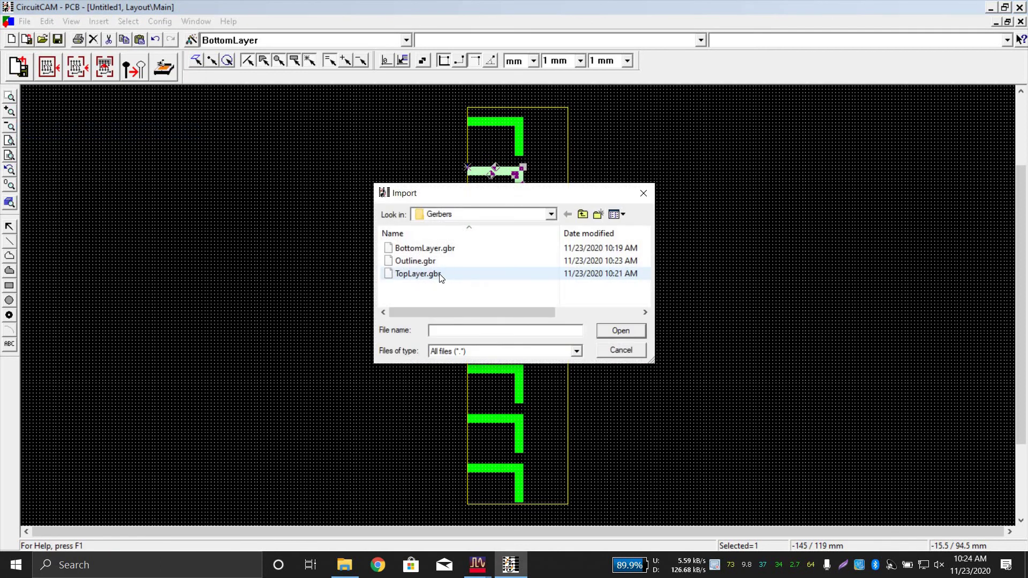
pyautogui.doubleClick(449, 274)
pyautogui.click(665, 168)
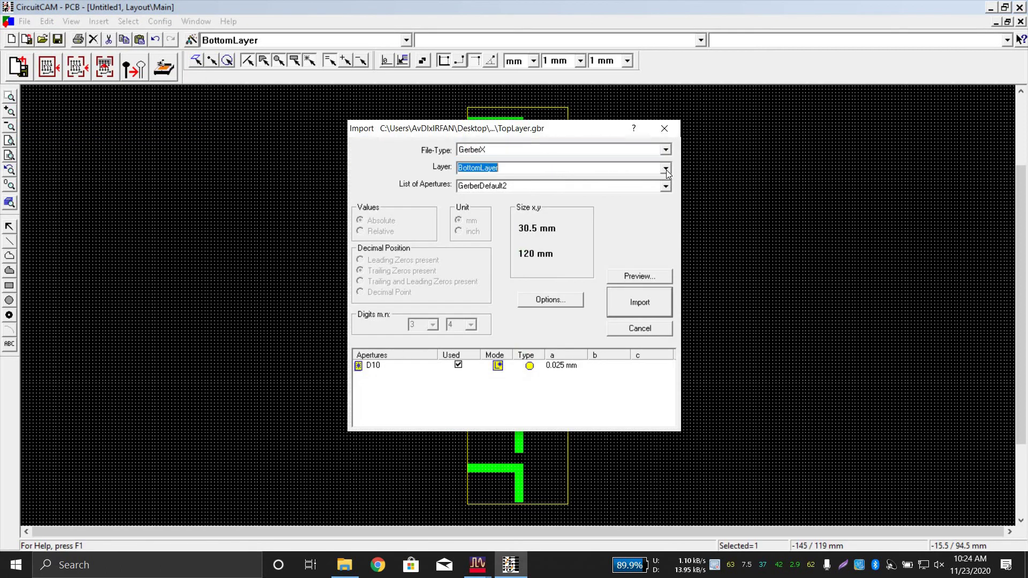
pyautogui.click(528, 179)
pyautogui.click(637, 304)
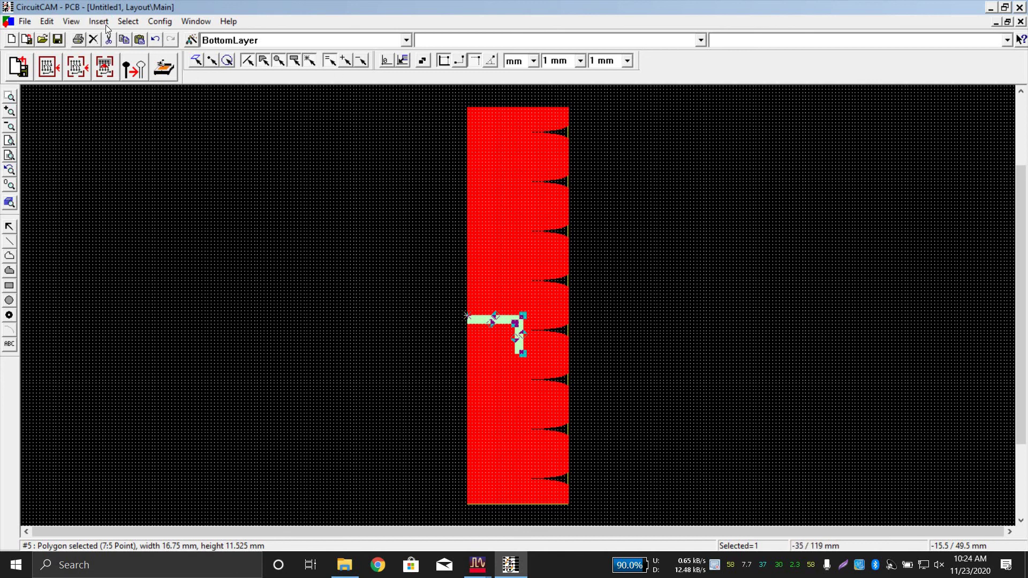
pyautogui.click(26, 24)
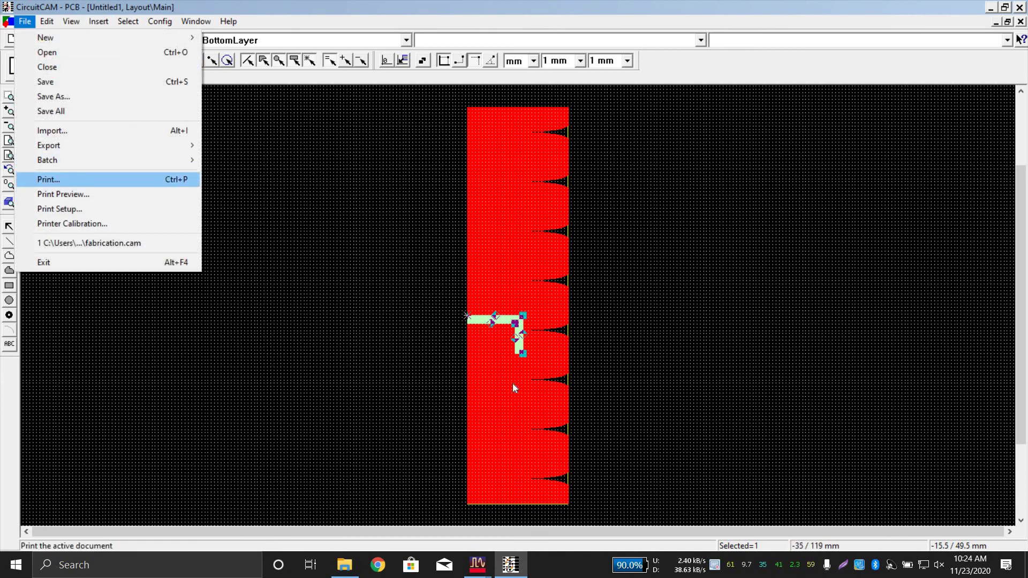
pyautogui.press('Escape')
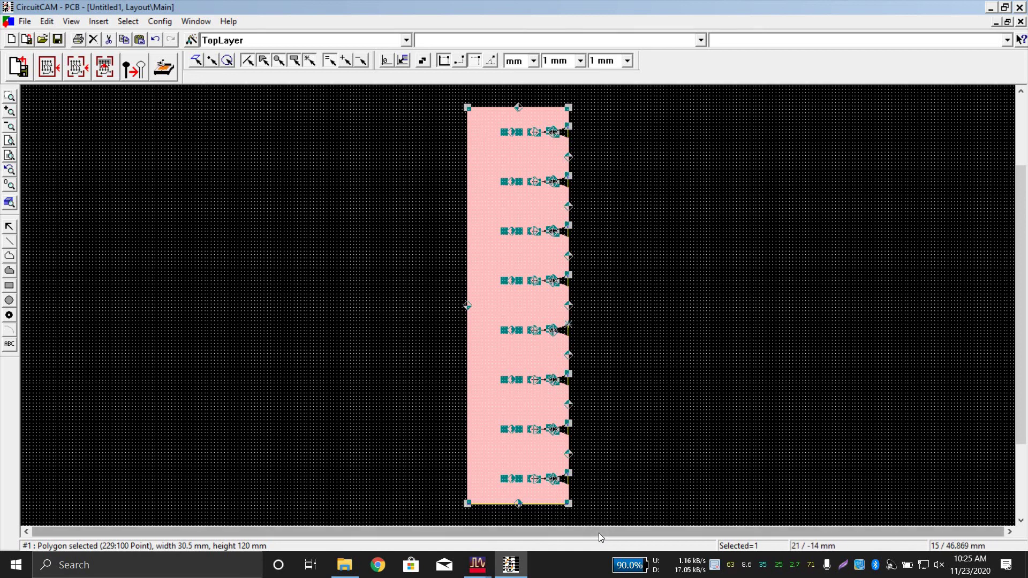
pyautogui.moveTo(680, 565)
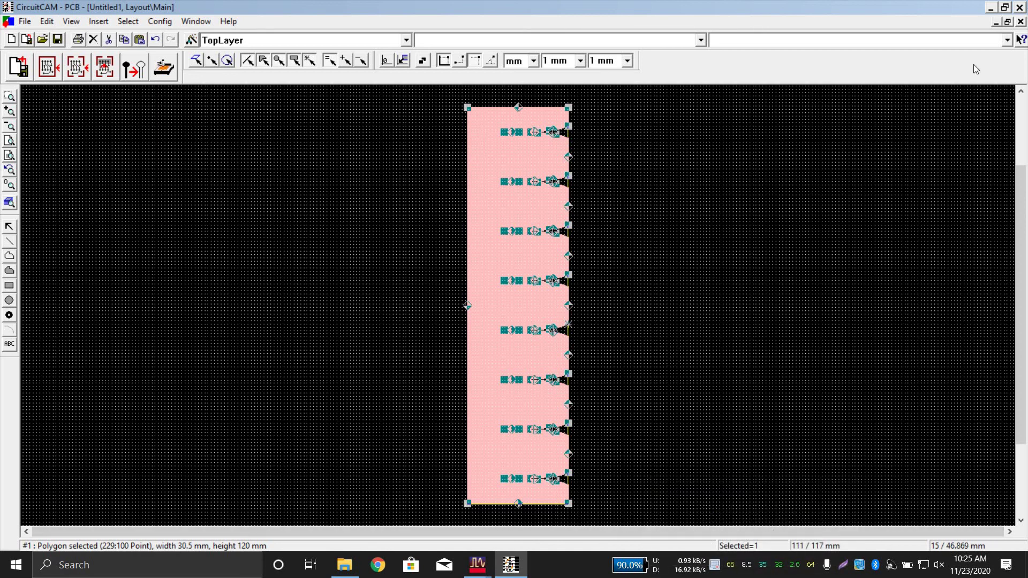